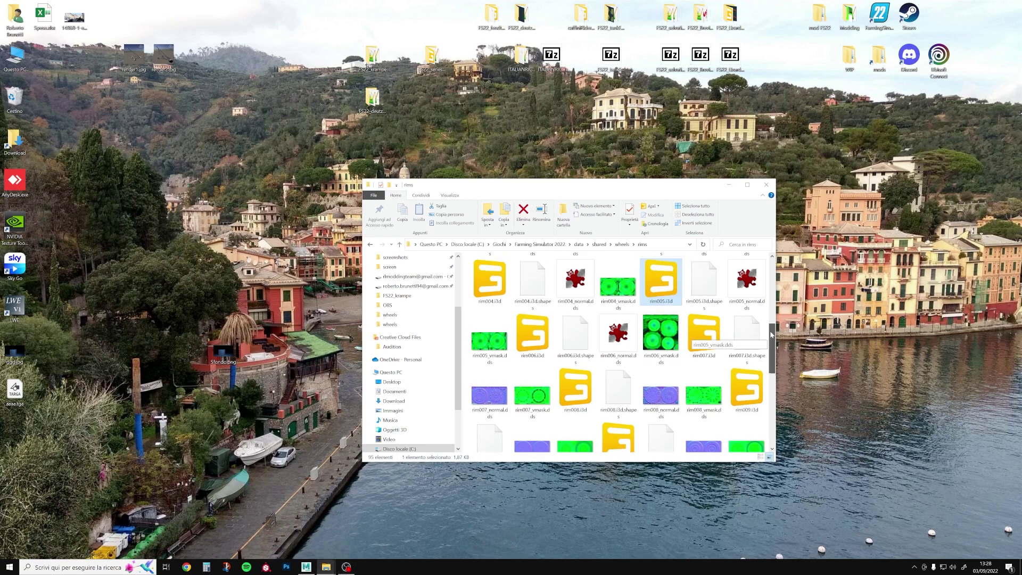
Step: Open the stock rim001.i3d from data > shared > wheels > rims in GIANTS Editor
mouse_move(771, 345)
left_mouse_down()
mouse_move(788, 272)
mouse_move(793, 286)
left_mouse_up()
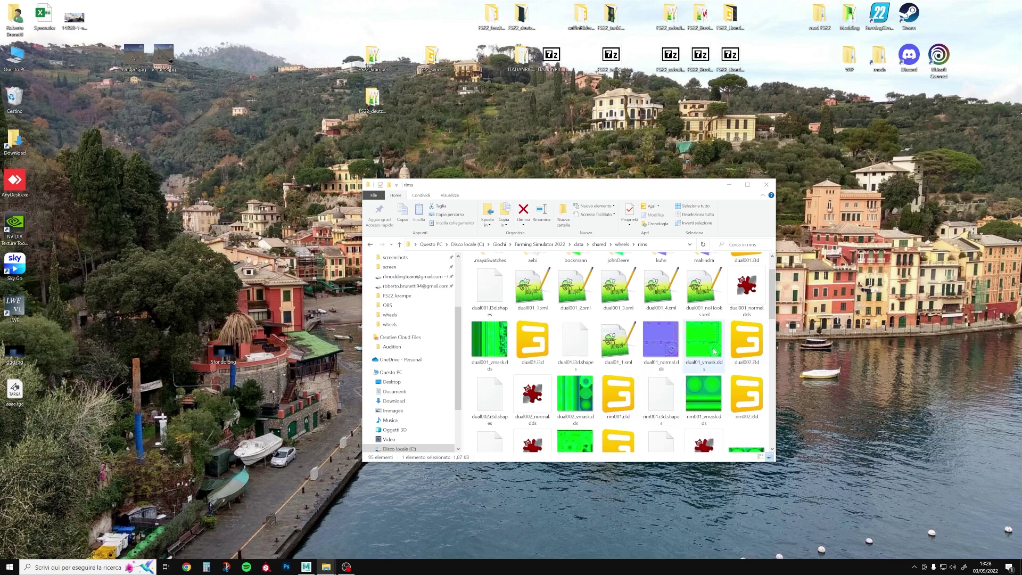
scroll(715, 352, "down", 5)
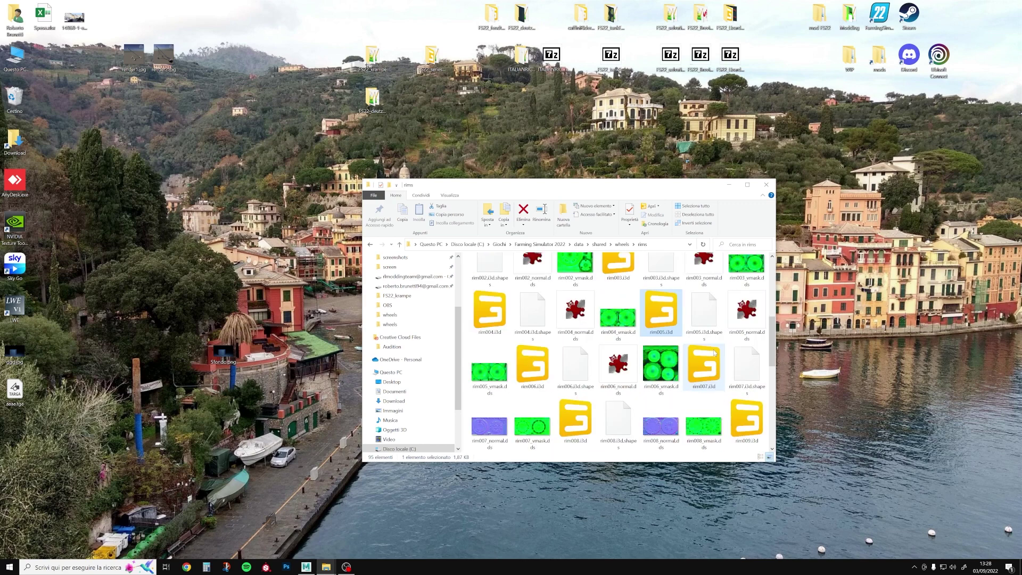
scroll(715, 352, "up", 2)
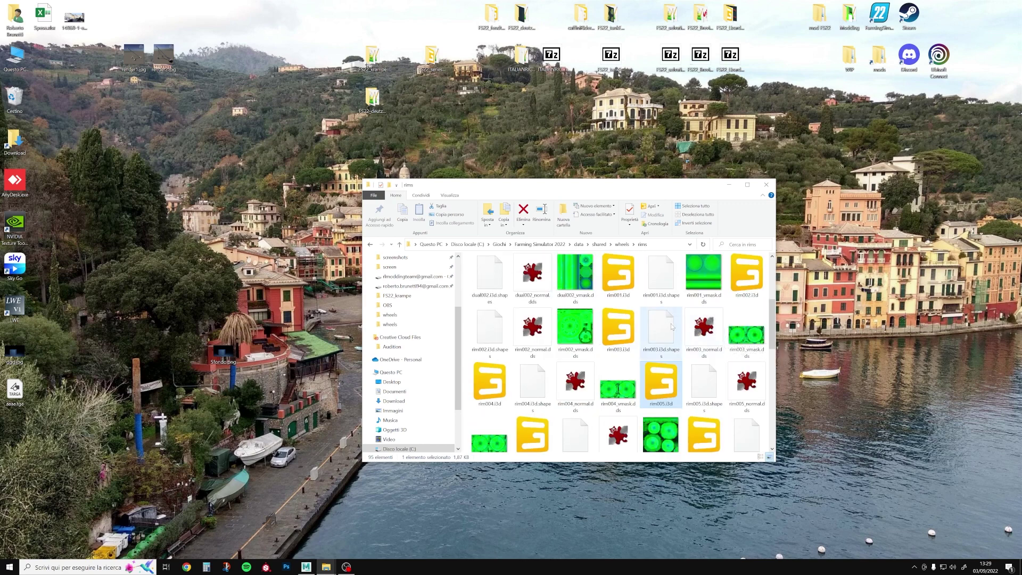
left_click(624, 290)
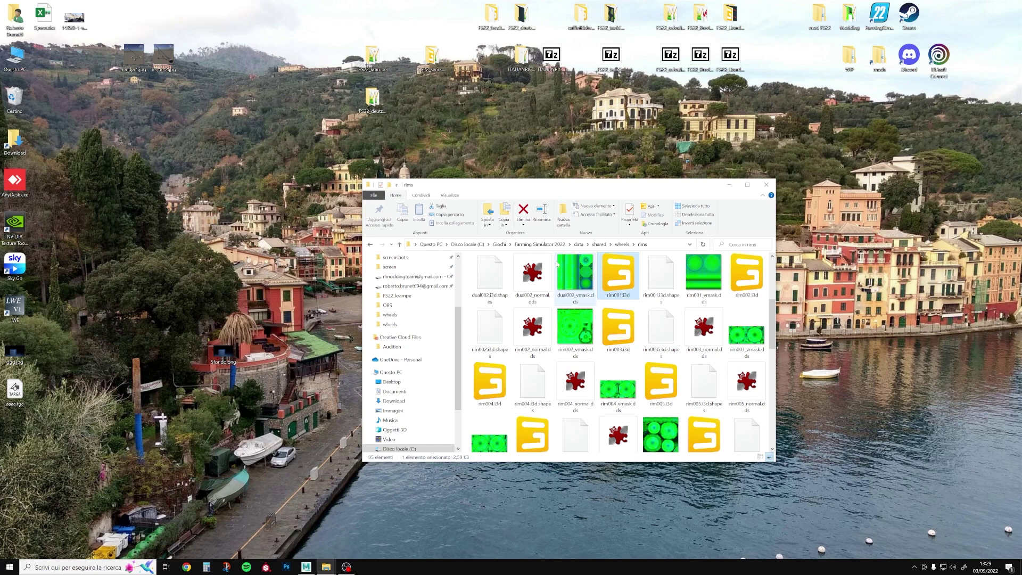
left_click(596, 245)
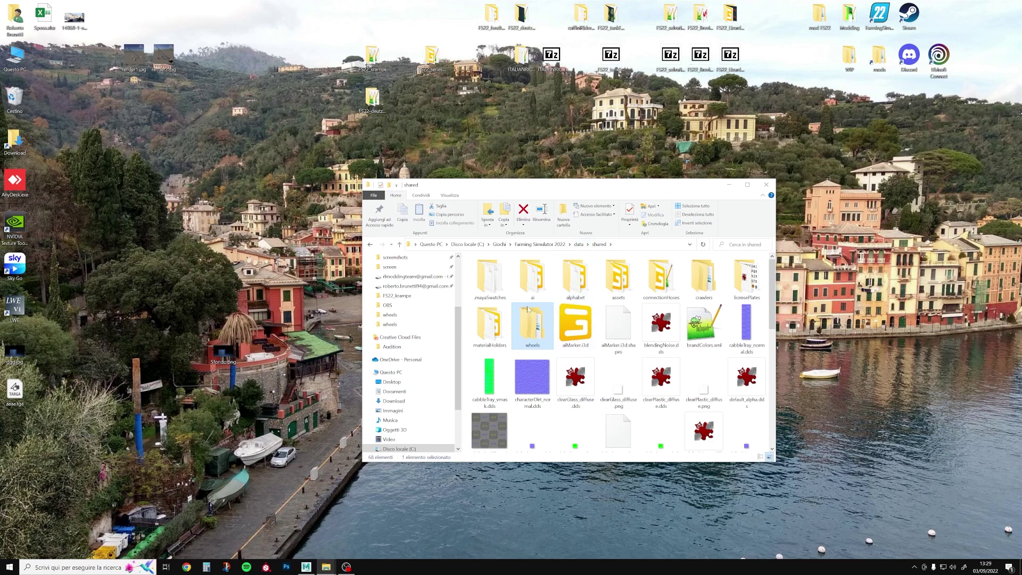
double_click(519, 323)
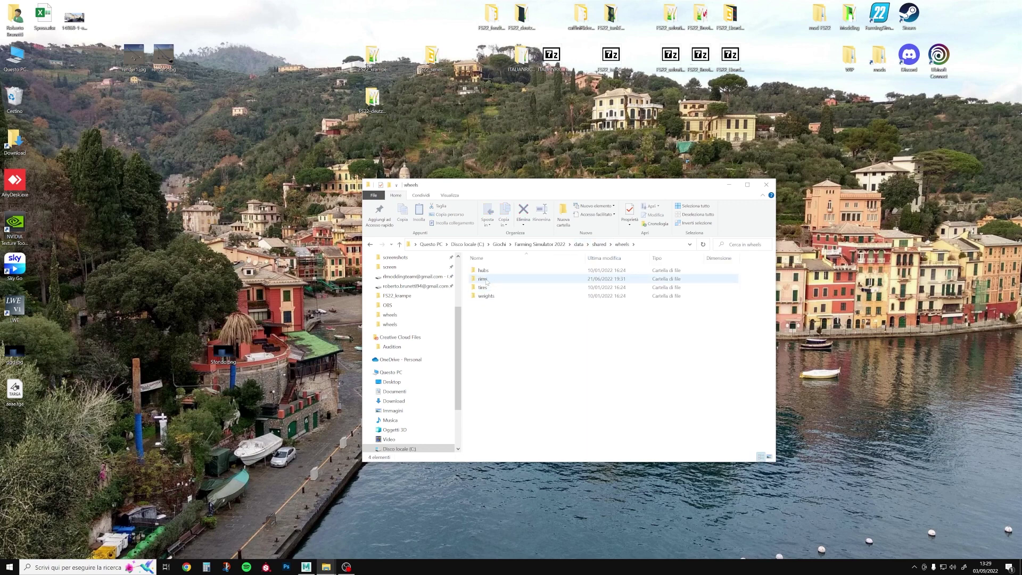
double_click(495, 282)
scroll(628, 368, "down", 1)
double_click(629, 369)
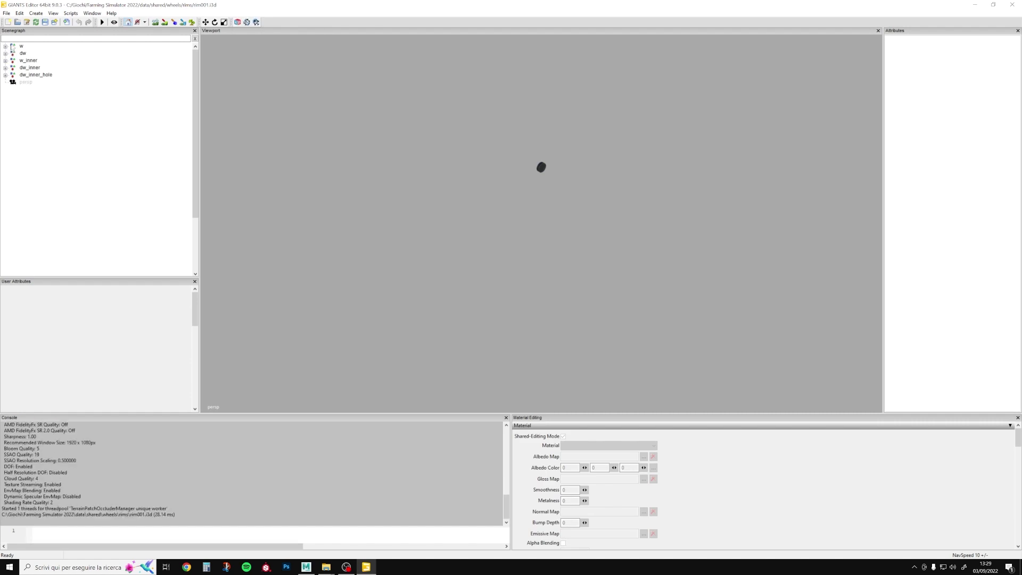
Step: Select the rim 'shape' under dw, frame it, and undo a trial Z move
left_click(6, 54)
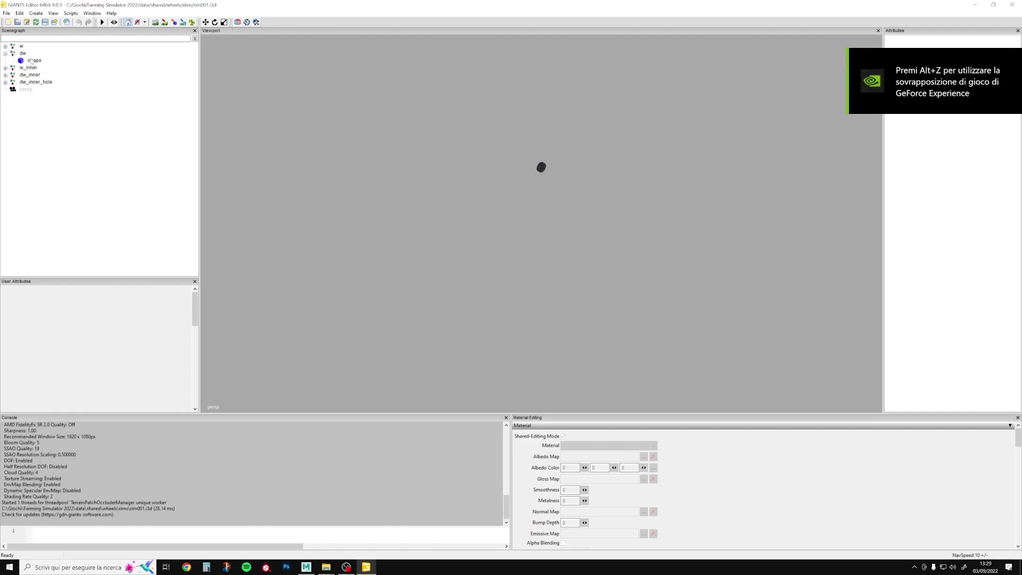
left_click(31, 61)
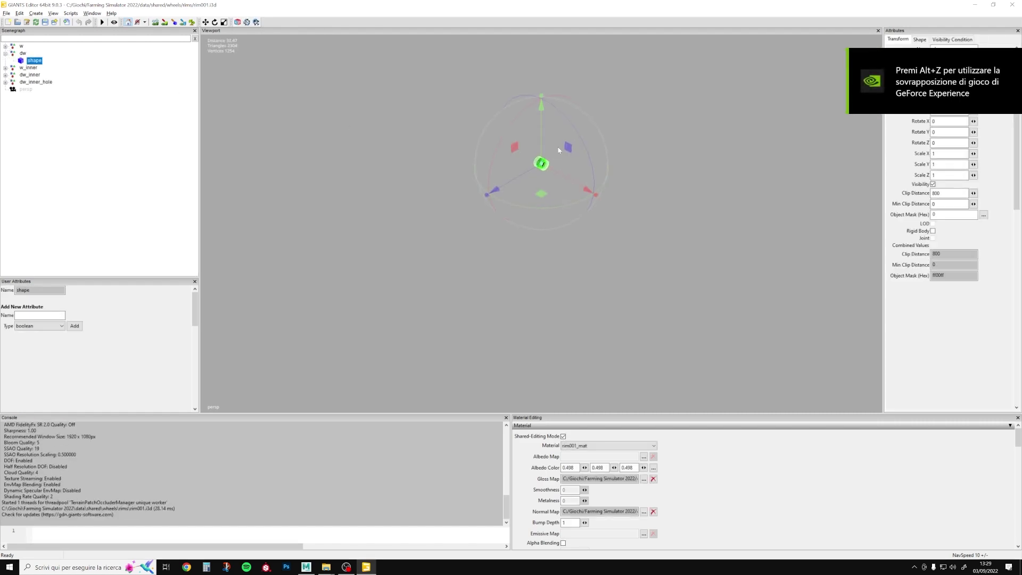
key("f")
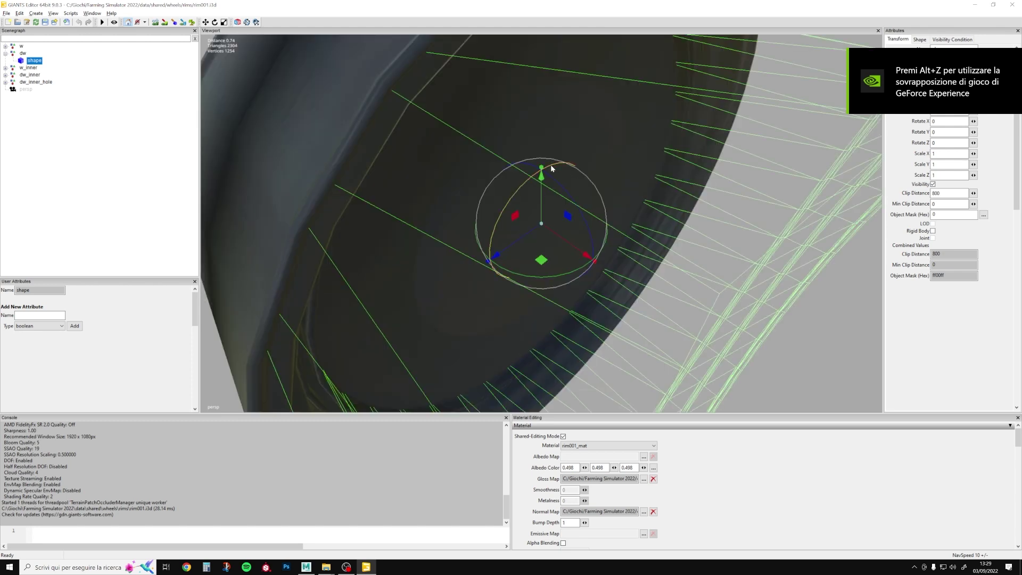
scroll(544, 182, "down", 5)
scroll(532, 171, "up", 3)
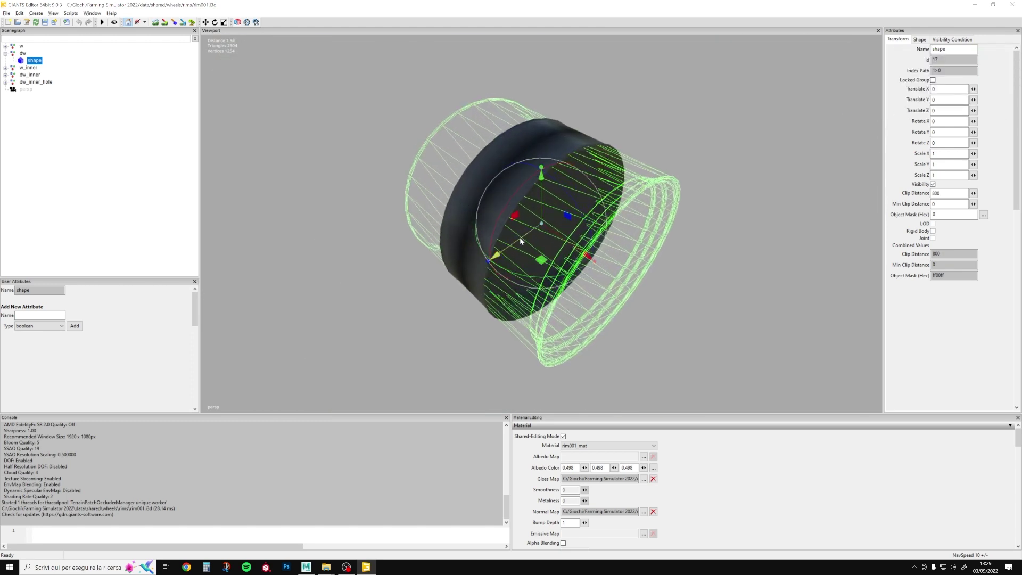
left_click_drag(519, 238, 582, 238)
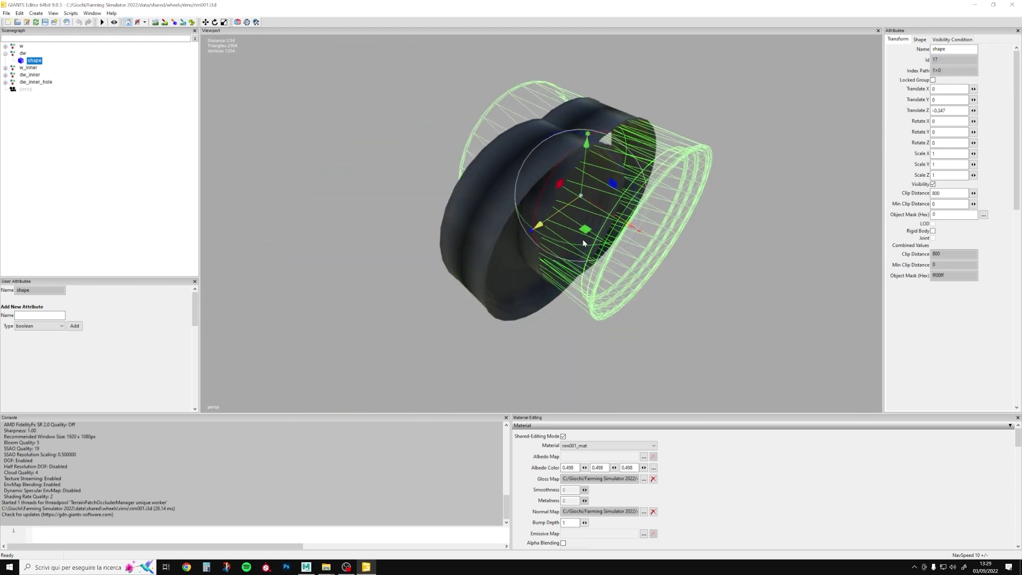
key("ctrl+z")
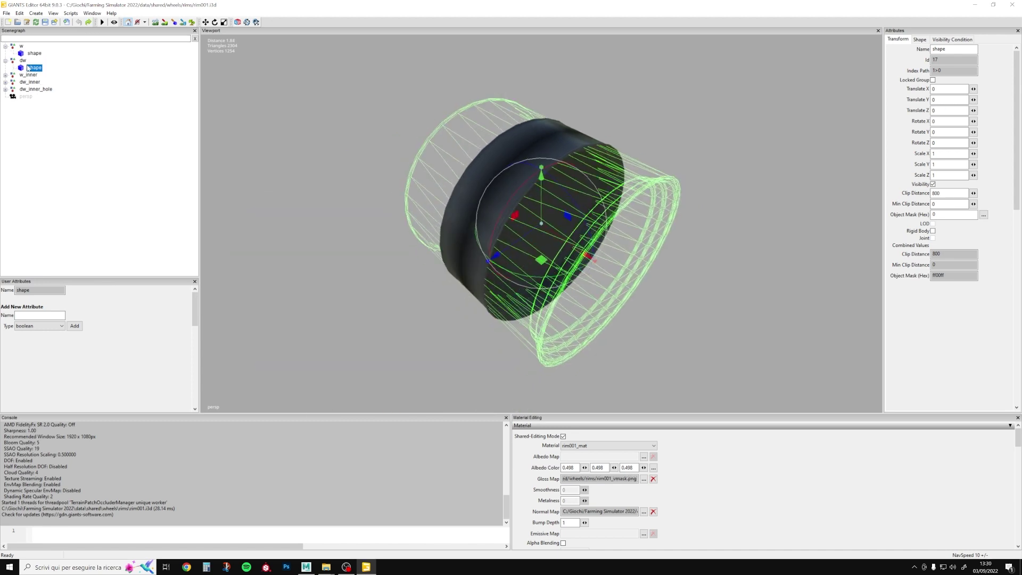
left_click(7, 13)
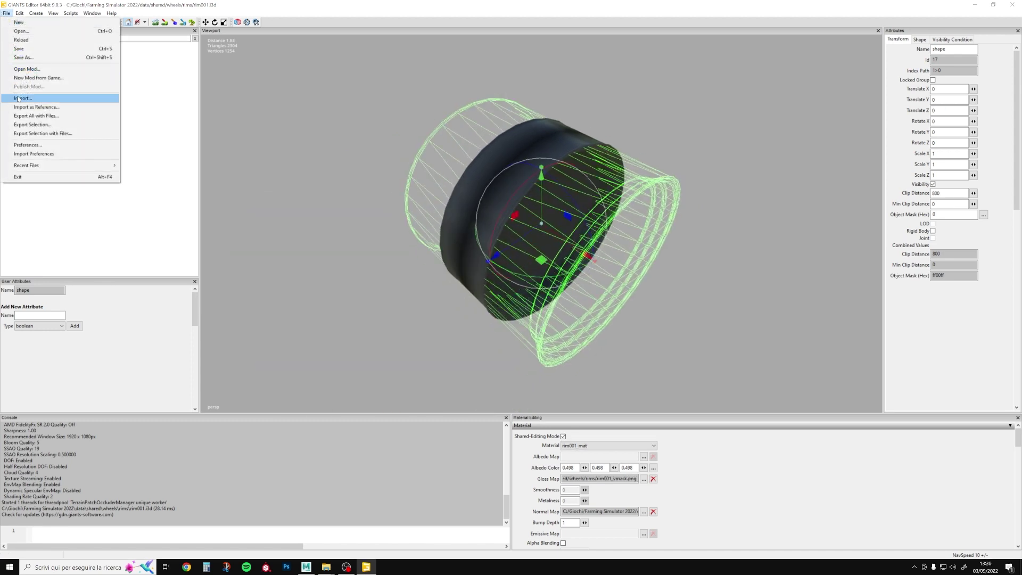
Step: Export the selection into a new rims_edit folder inside the mods folder
left_click(46, 126)
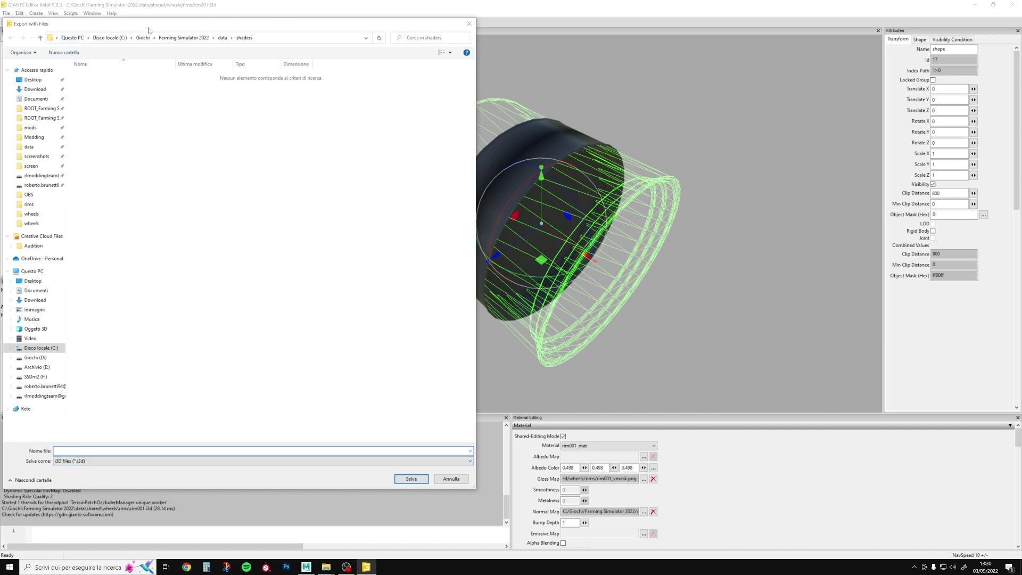
left_click(30, 128)
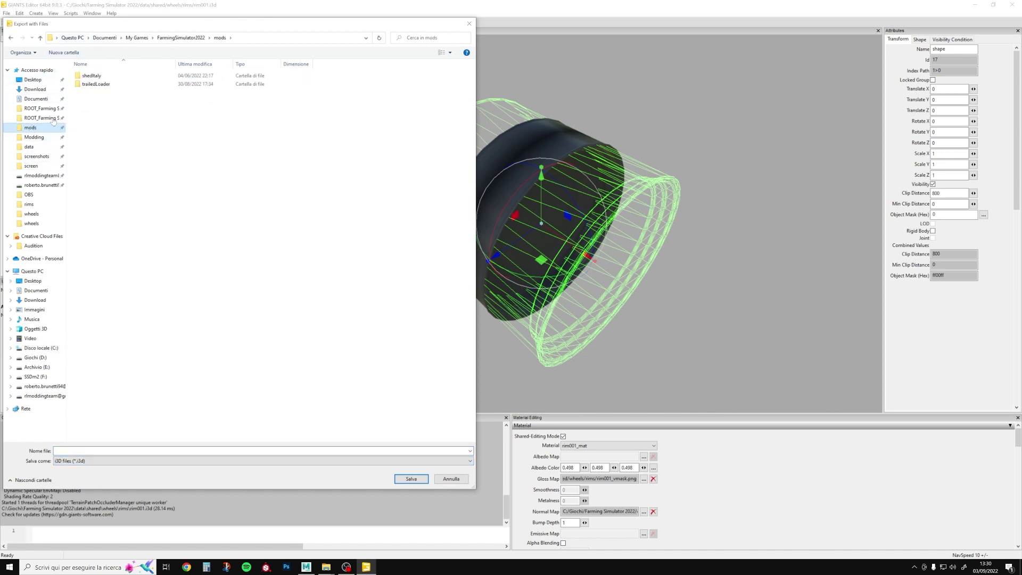
left_click(73, 52)
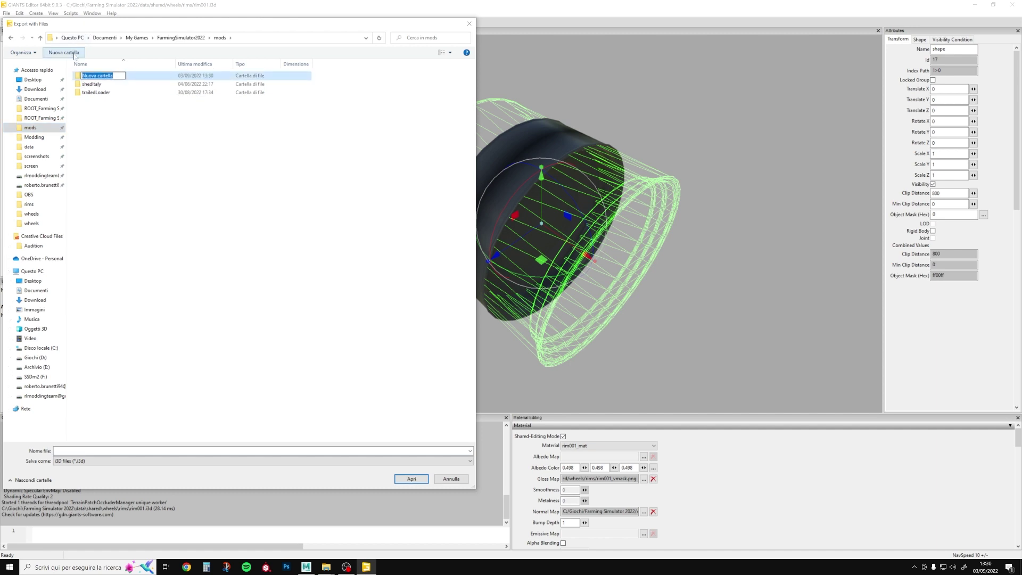
type("rims_")
type("edit")
key("Return")
key("Return")
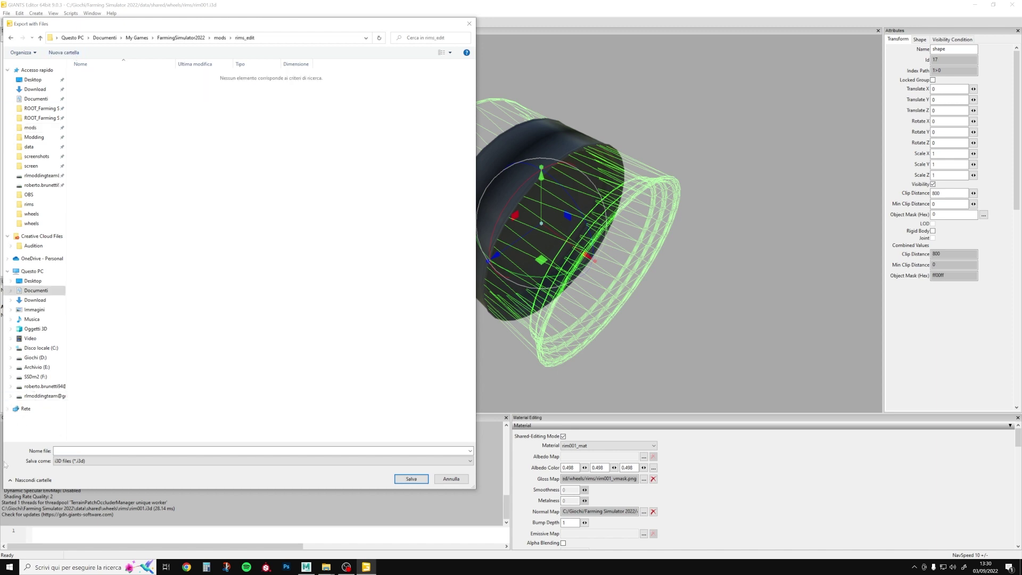
Step: Save the export as Wavefront OBJ rimsEdit.obj, then close GIANTS Editor
left_click(80, 461)
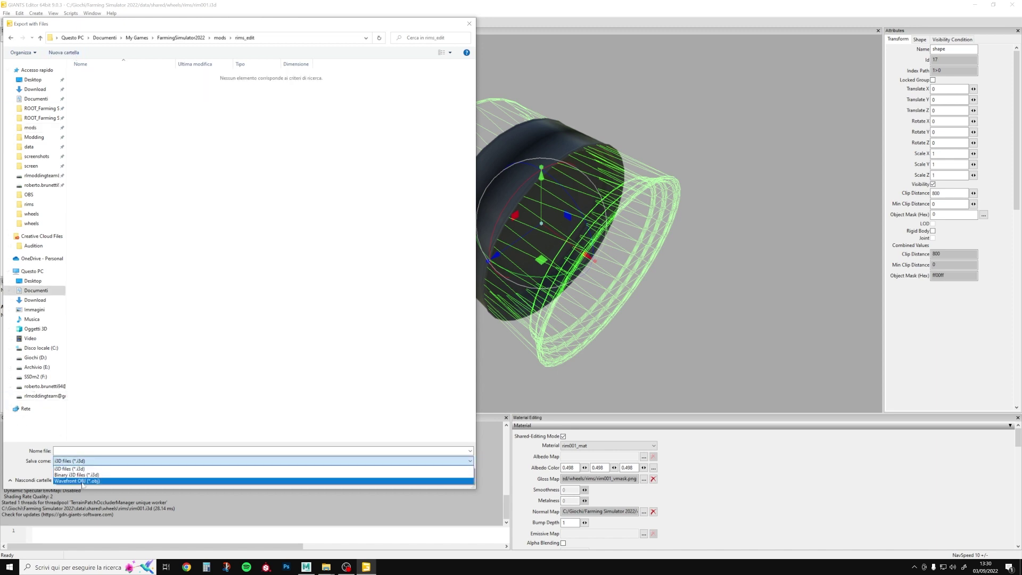
left_click(82, 481)
type("rimsEdit")
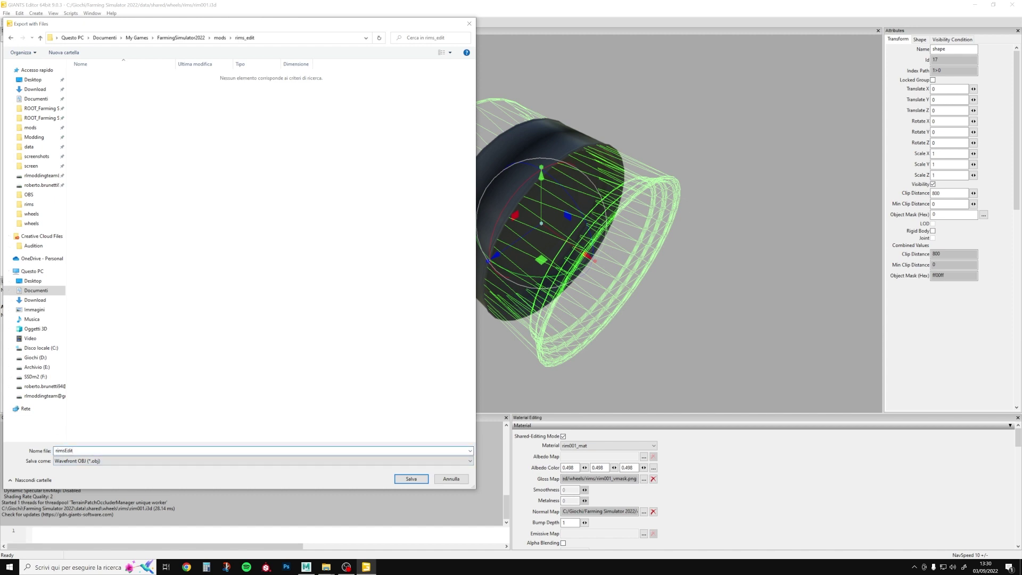
key("Return")
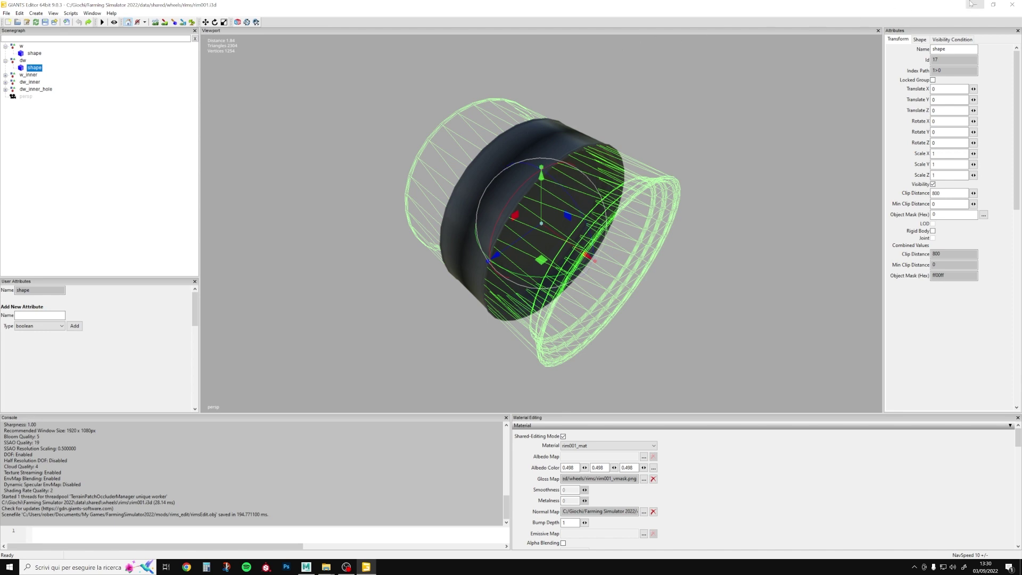
left_click(1012, 4)
Step: Finish closing GIANTS Editor, open mods > rims_edit, and bring Maya forward with rimsEdit.obj
left_click(553, 280)
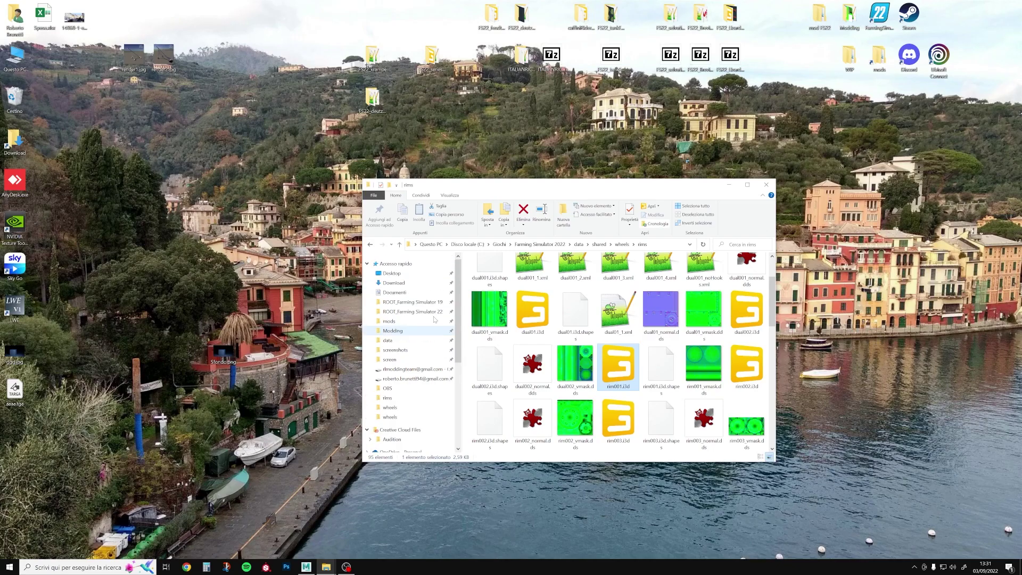
left_click(772, 184)
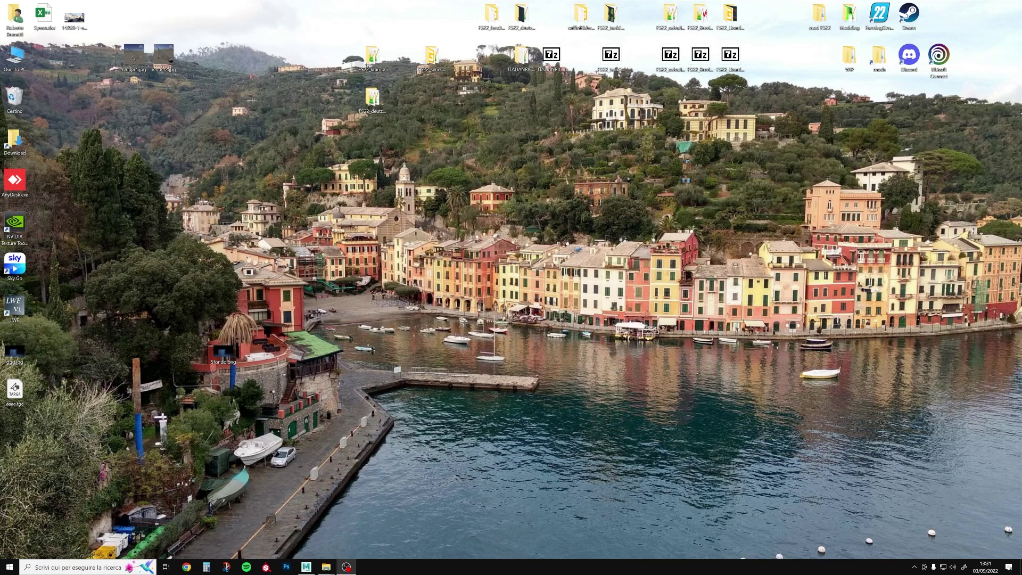
double_click(878, 58)
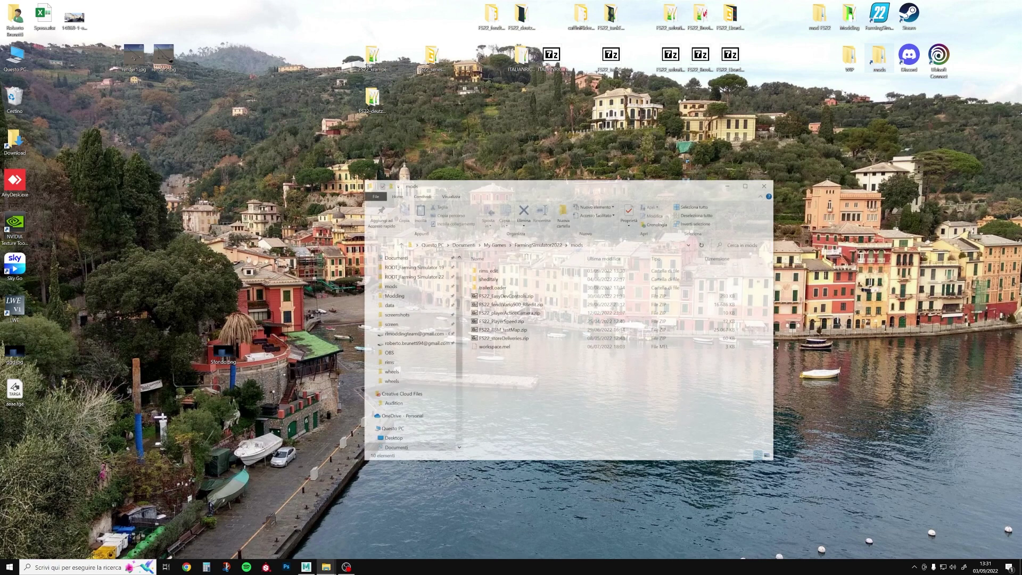
double_click(522, 272)
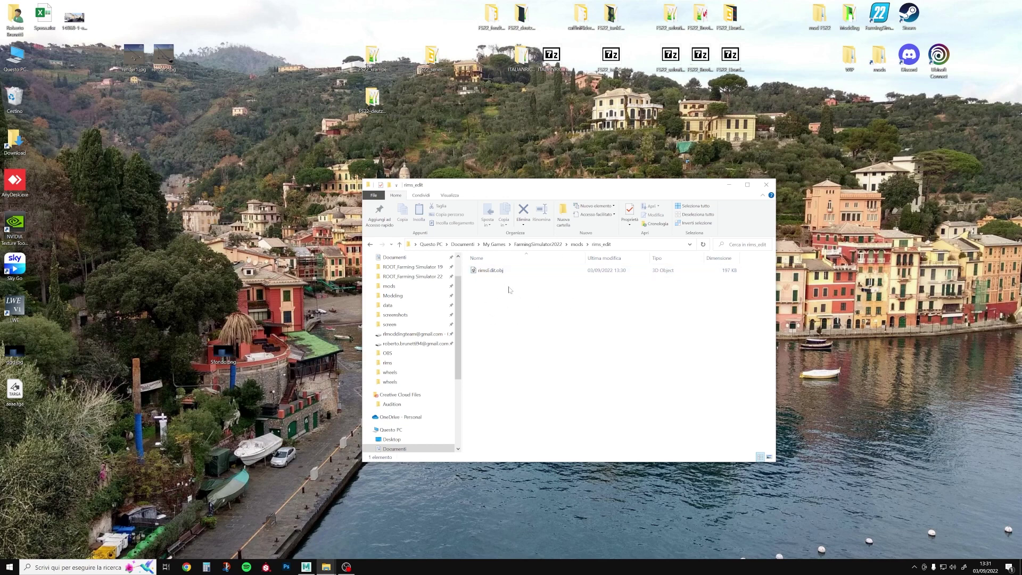
left_click_drag(486, 273, 306, 570)
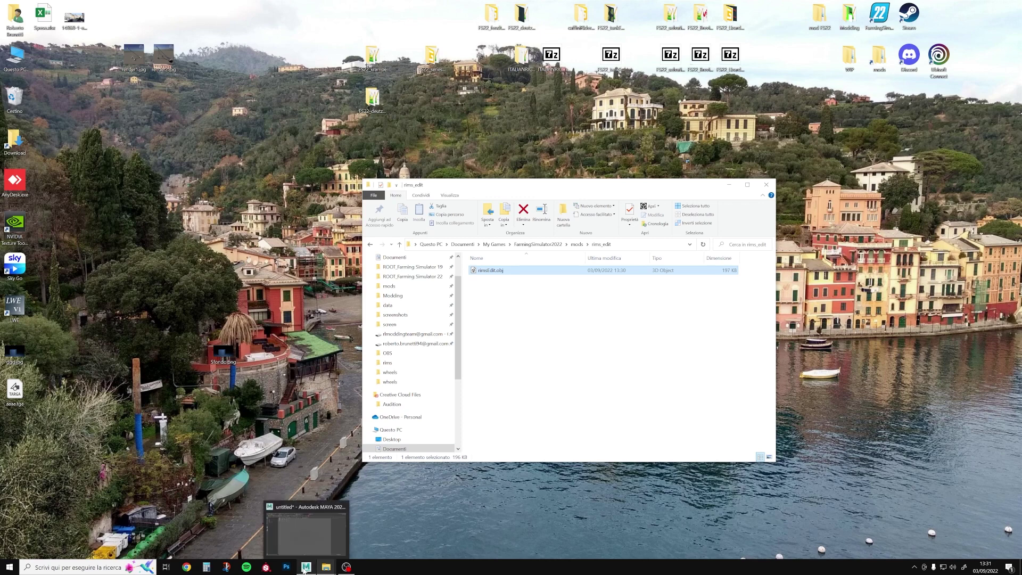
left_click_drag(306, 570, 285, 429)
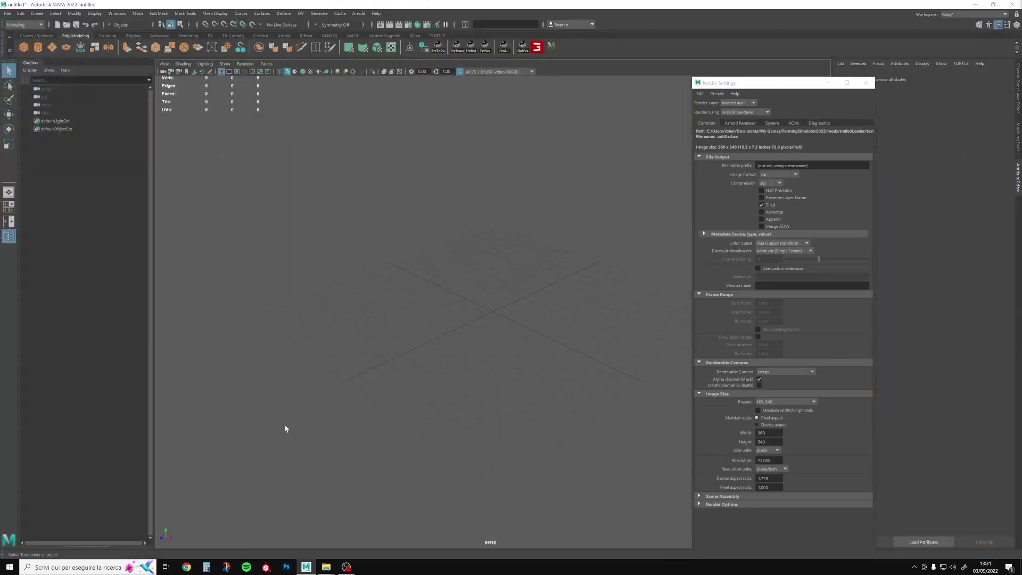
Step: Import rimsEdit.obj from Desktop > mods > rims_edit into the Maya scene
left_click(7, 13)
left_click(39, 105)
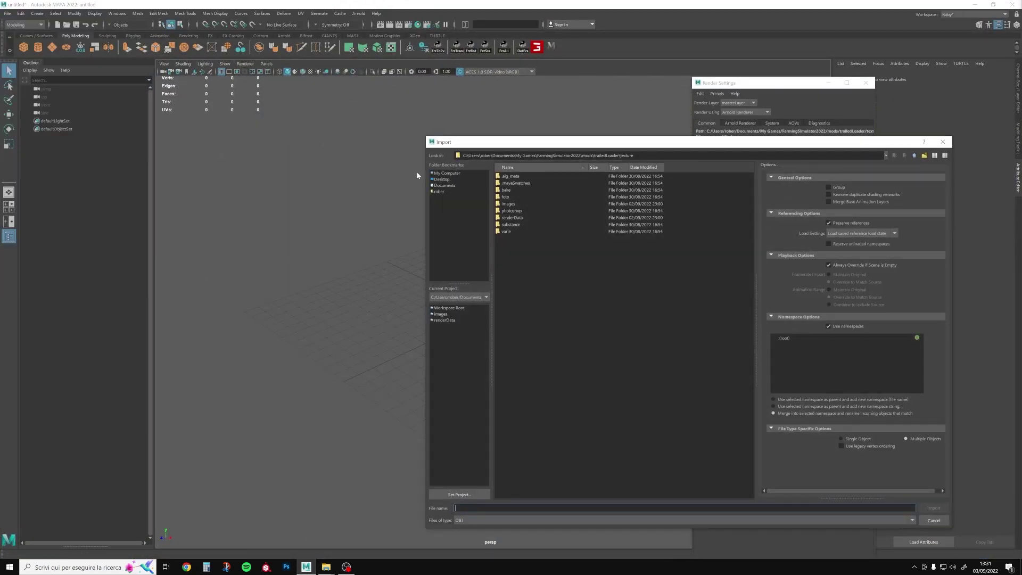
left_click(445, 179)
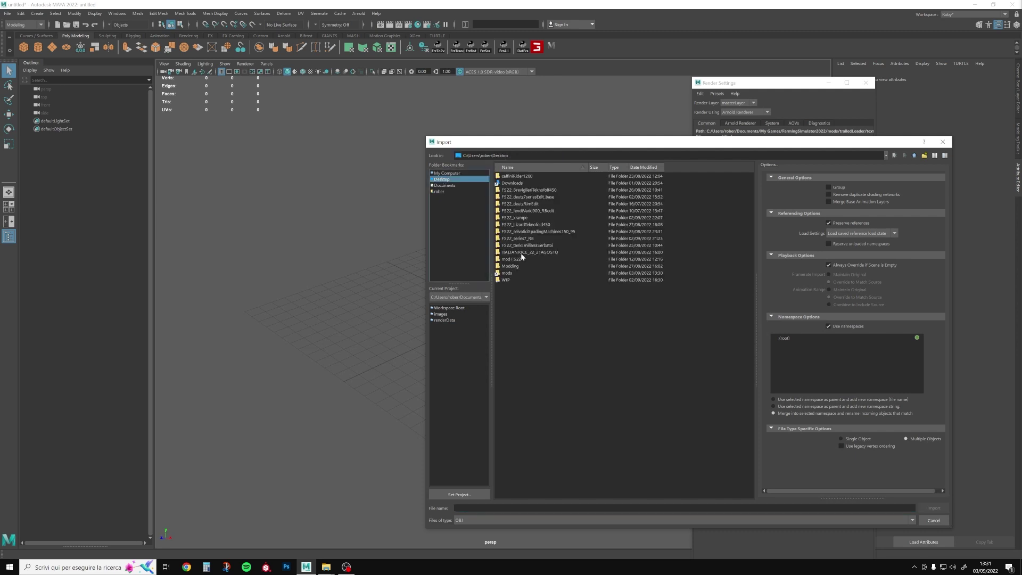
double_click(507, 273)
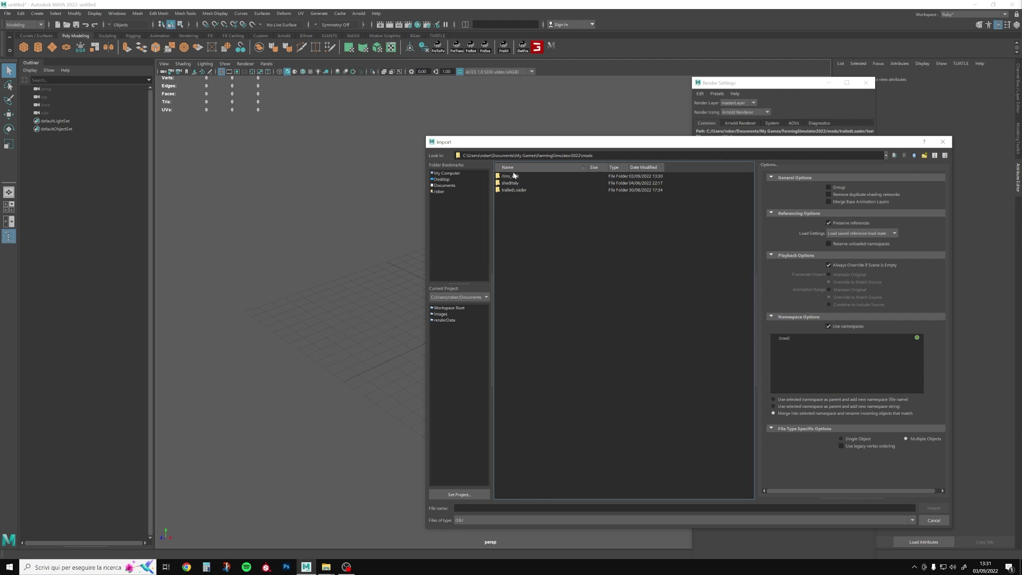
double_click(514, 176)
double_click(515, 176)
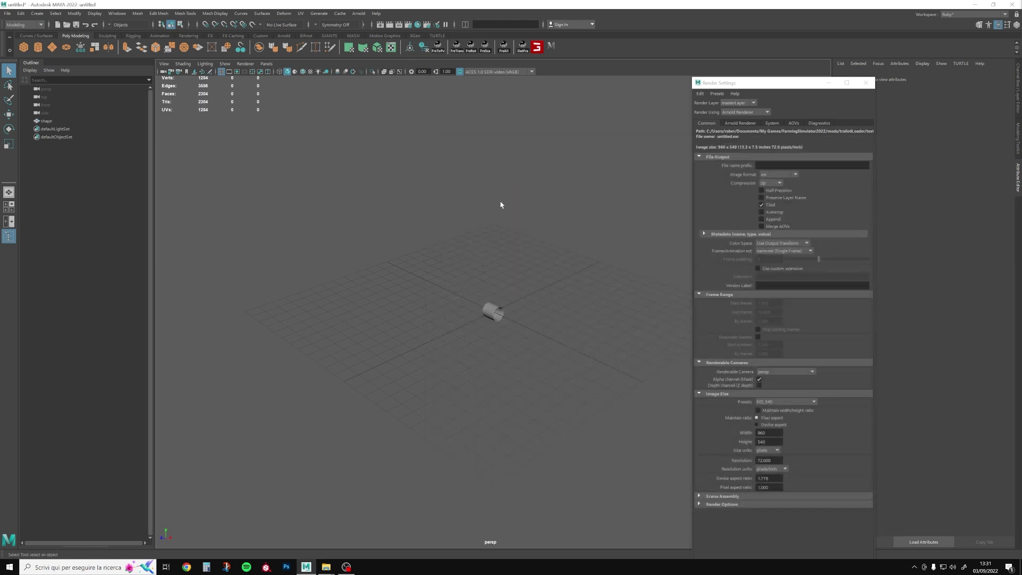
scroll(461, 244, "up", 2)
scroll(486, 263, "up", 2)
scroll(486, 285, "up", 3)
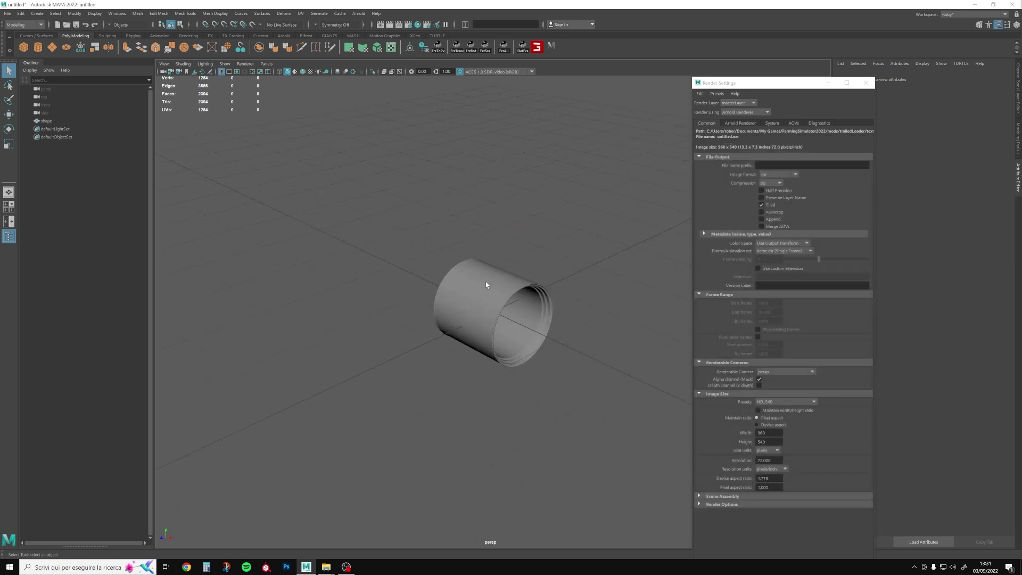
Step: Add a reference poly cube at the origin and orbit to a low side view
left_click(24, 47)
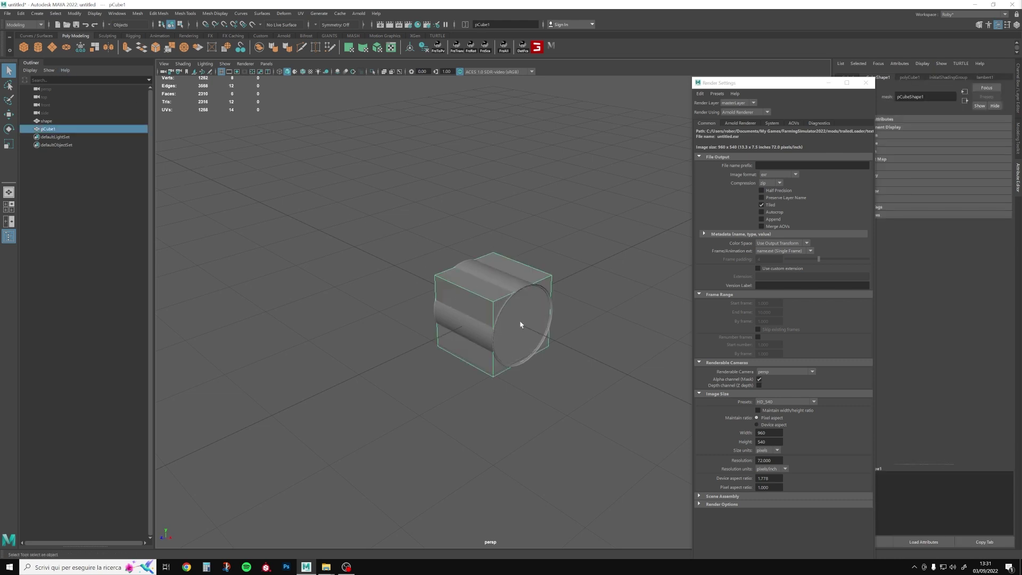
mouse_move(520, 324)
left_mouse_down("alt")
mouse_move(449, 302)
mouse_move(447, 326)
mouse_move(466, 303)
left_mouse_up("alt")
scroll(448, 302, "up", 1)
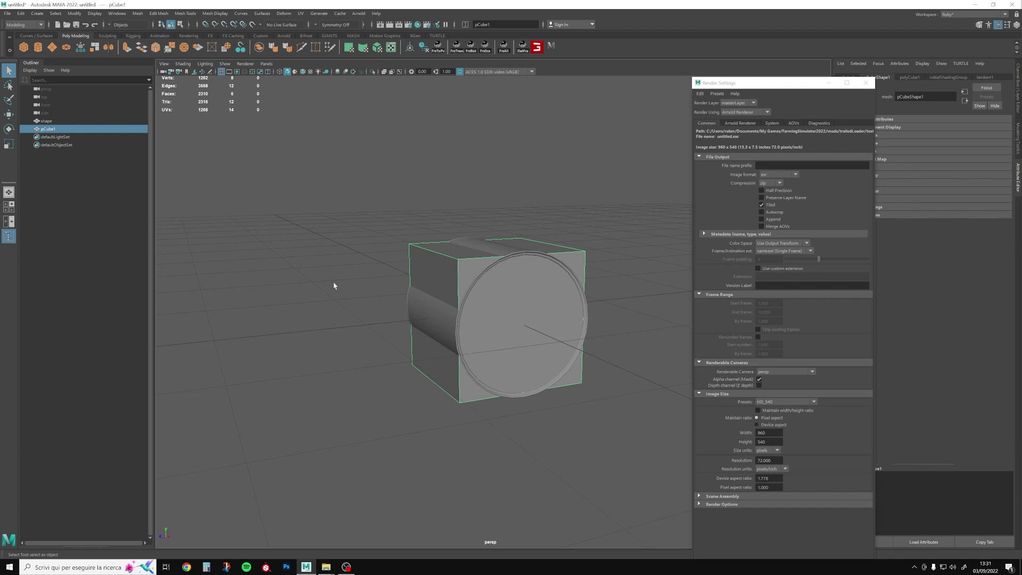
mouse_move(519, 330)
left_mouse_down("alt")
mouse_move(559, 342)
mouse_move(550, 293)
mouse_move(532, 290)
left_mouse_up("alt")
mouse_move(422, 339)
left_mouse_down("alt")
mouse_move(505, 266)
mouse_move(528, 302)
left_mouse_up("alt")
Step: Scale the imported rim cylinder to fit against the reference cube
left_click(516, 268)
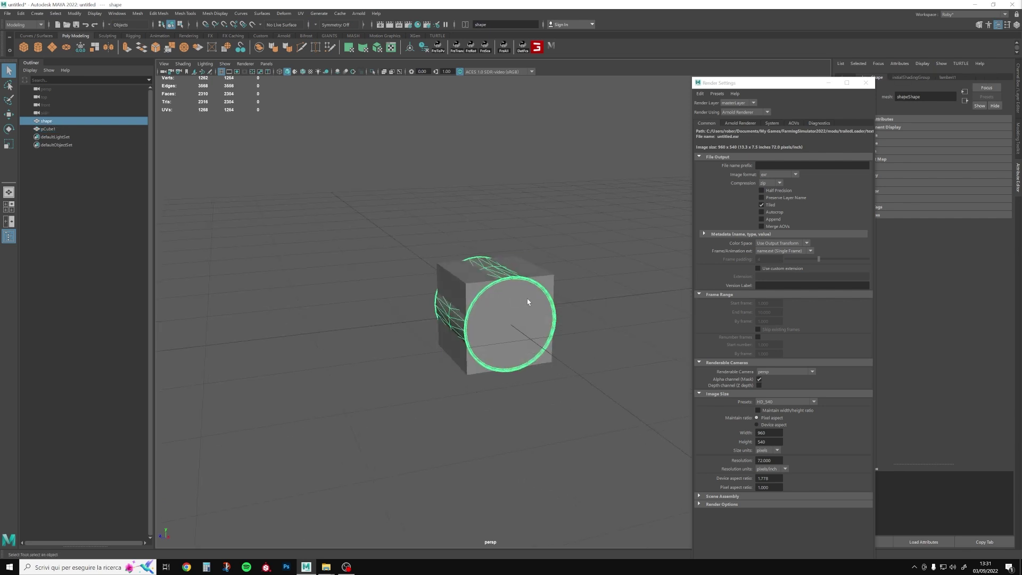
key("r")
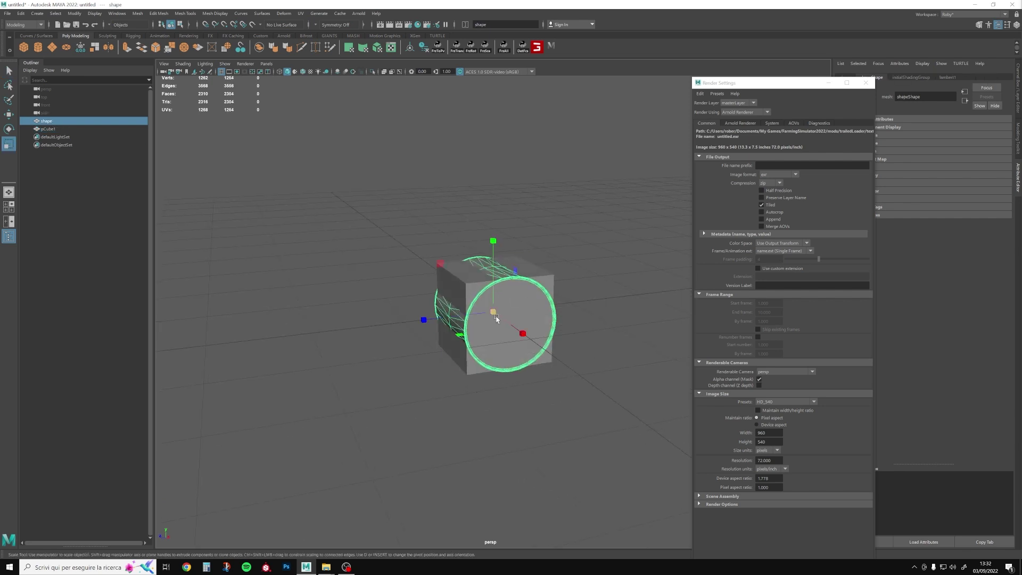
left_click_drag(493, 311, 434, 353)
key("4")
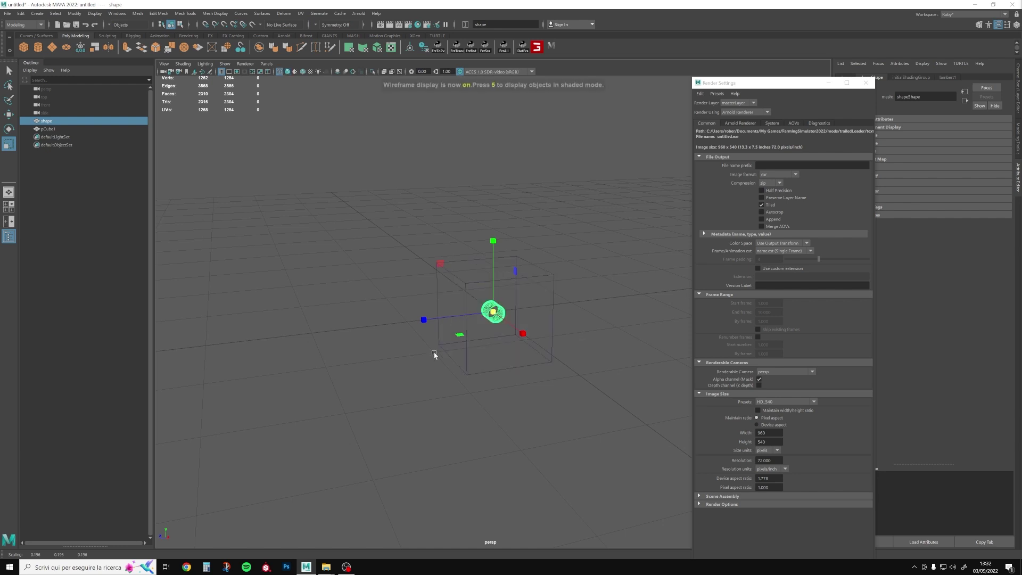
left_click_drag(482, 314, 565, 277)
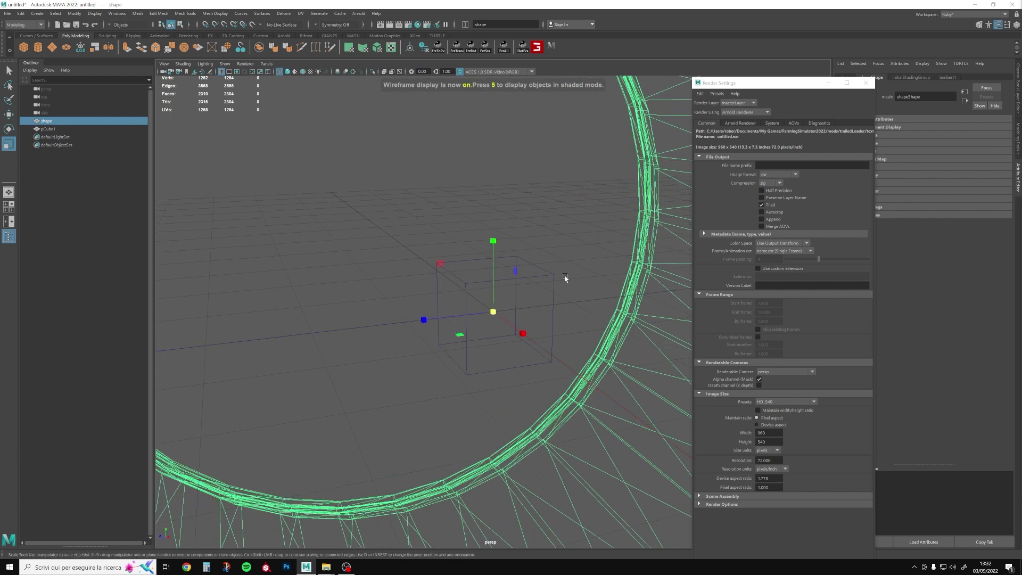
key("ctrl+z")
key("ctrl+z")
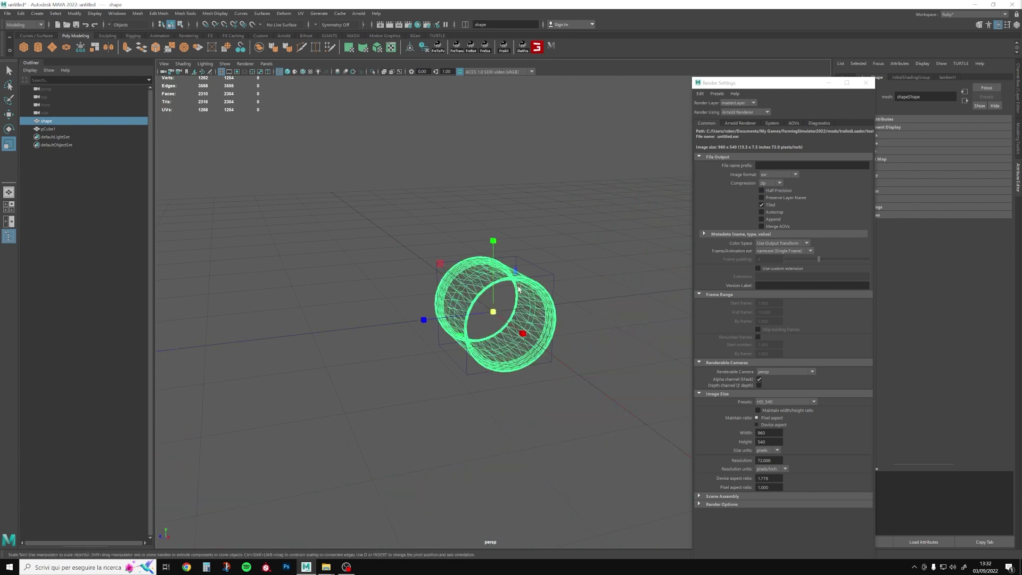
key("5")
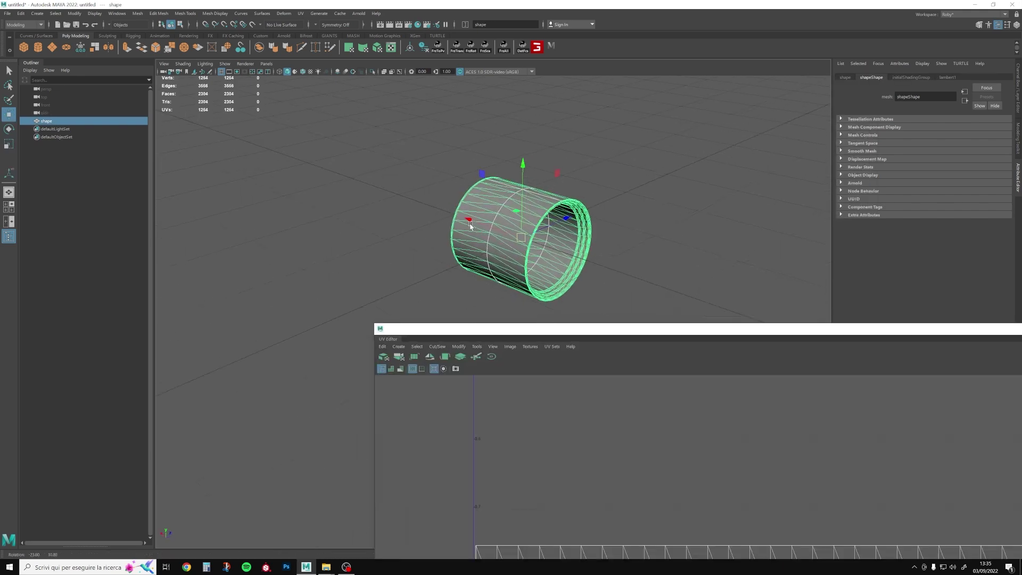
Step: Move the UV Editor to the right half and orbit to a side-on rim view
left_click_drag(545, 332, 377, 146)
scroll(495, 229, "down", 5)
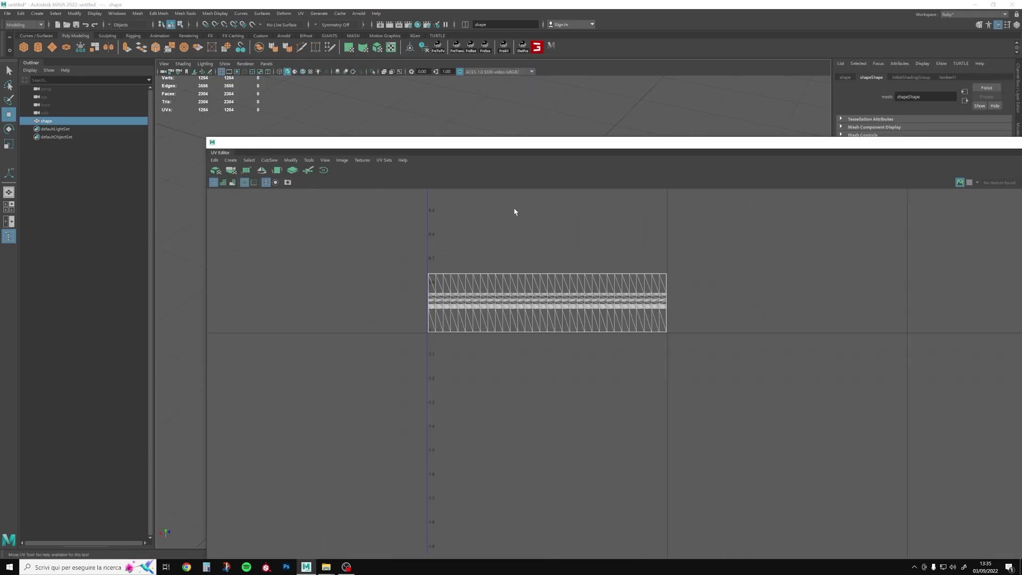
scroll(499, 350, "down", 2)
scroll(490, 323, "down", 2)
mouse_move(609, 319)
middle_mouse_down("alt")
mouse_move(490, 324)
mouse_move(399, 352)
mouse_move(416, 353)
middle_mouse_up("alt")
scroll(483, 320, "down", 2)
left_click_drag(342, 150, 774, 81)
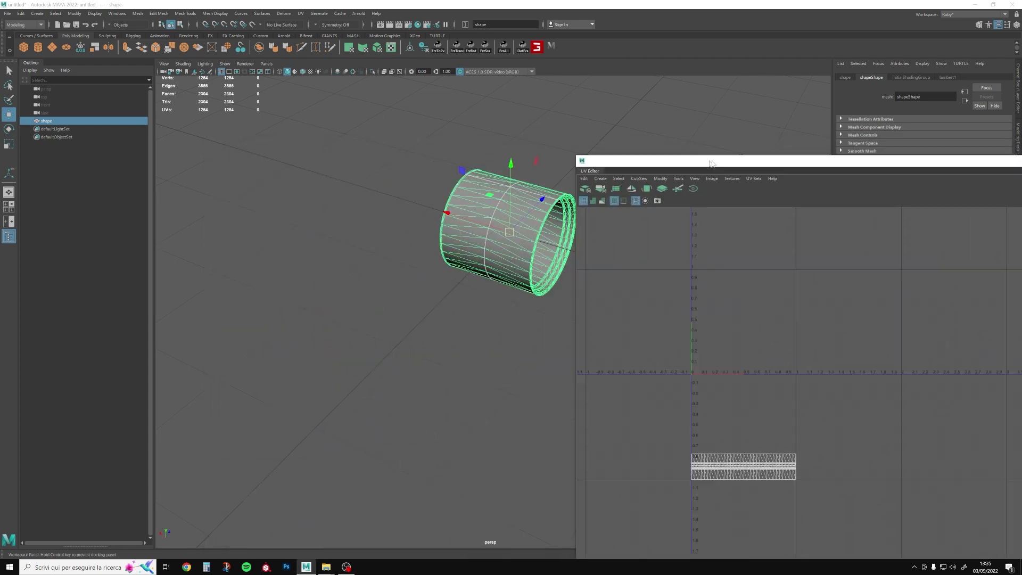
scroll(561, 217, "up", 2)
scroll(561, 217, "up", 2)
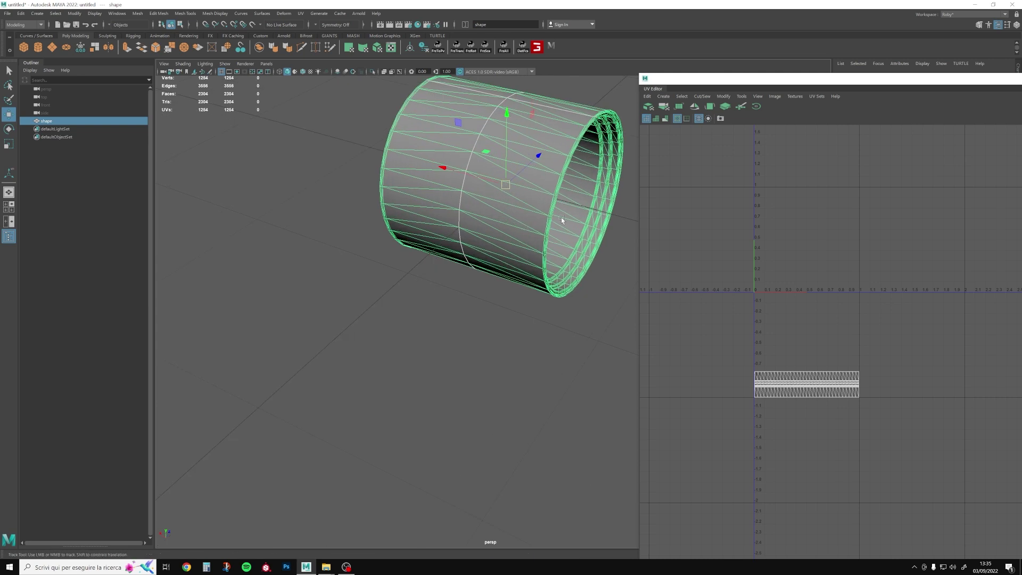
scroll(585, 213, "up", 2)
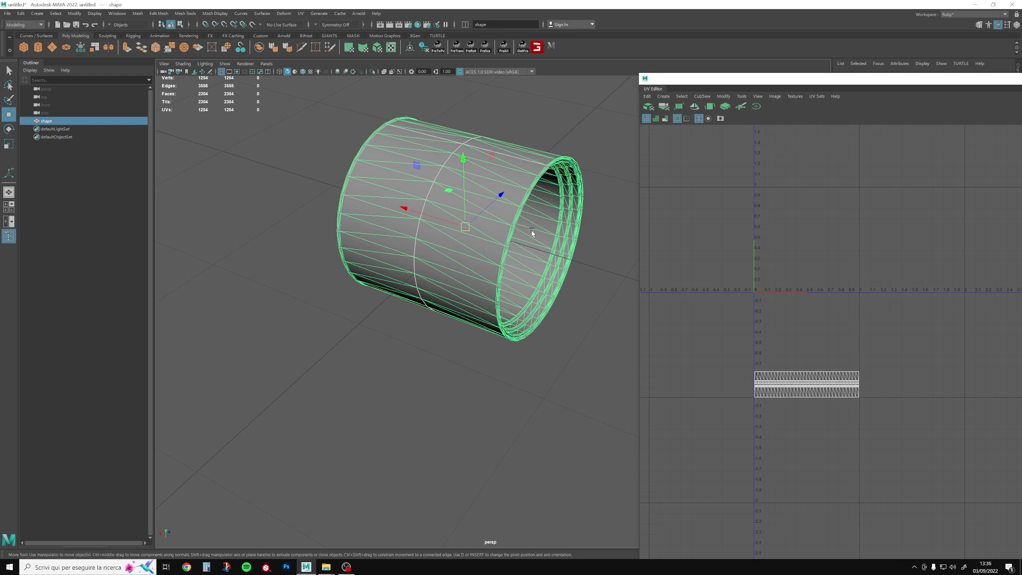
left_click_drag(501, 304, 434, 283, "alt")
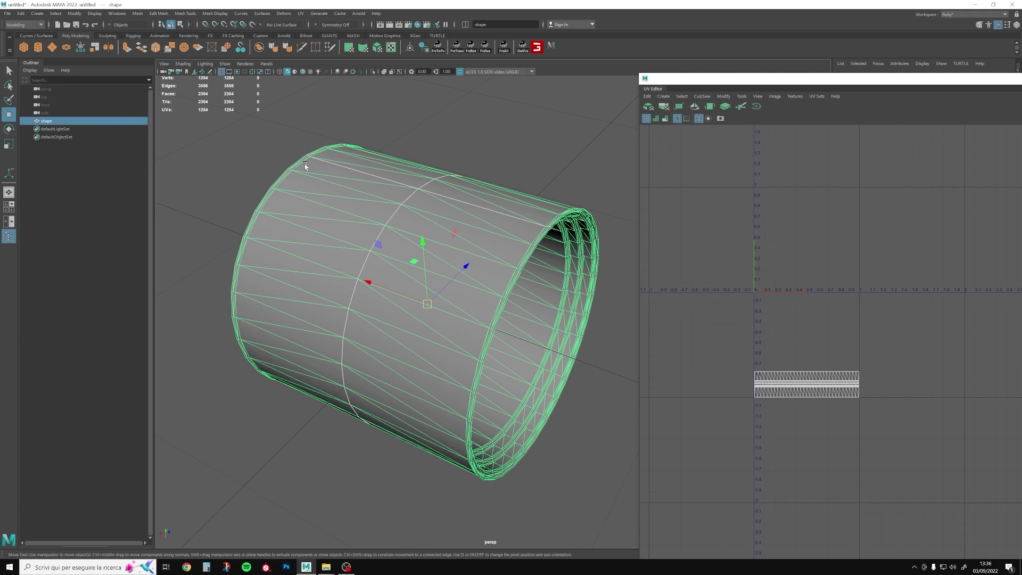
left_click_drag(291, 195, 339, 216, "alt")
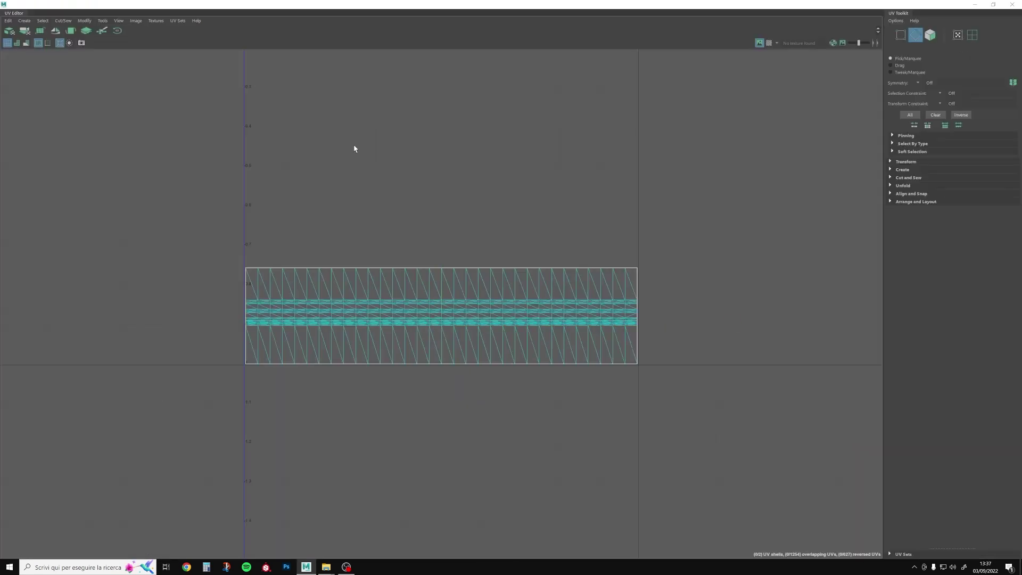
scroll(360, 322, "up", 3)
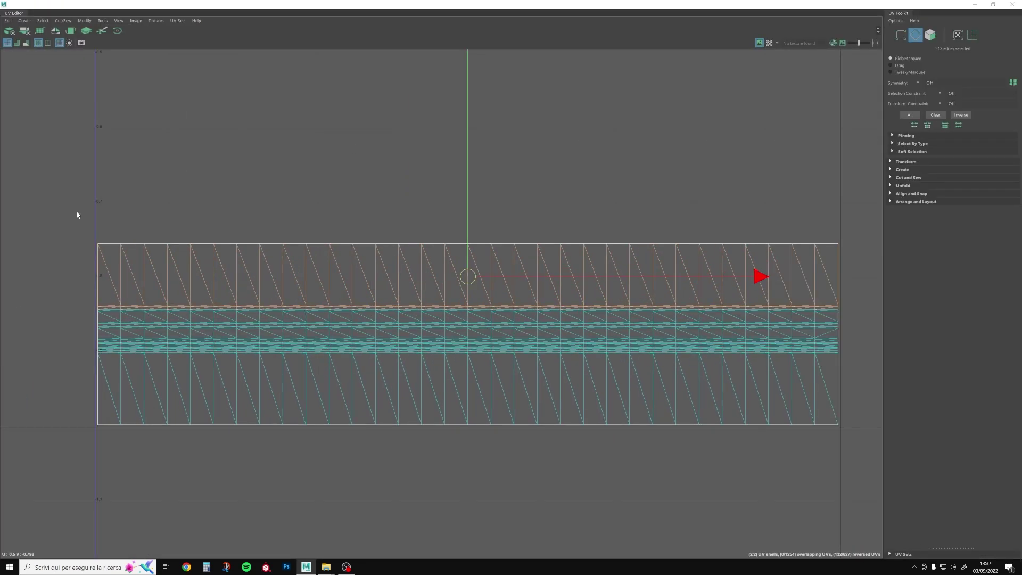
Step: Select the rim's middle band of UV faces by converting edge rows to faces
left_click_drag(858, 303, 53, 312)
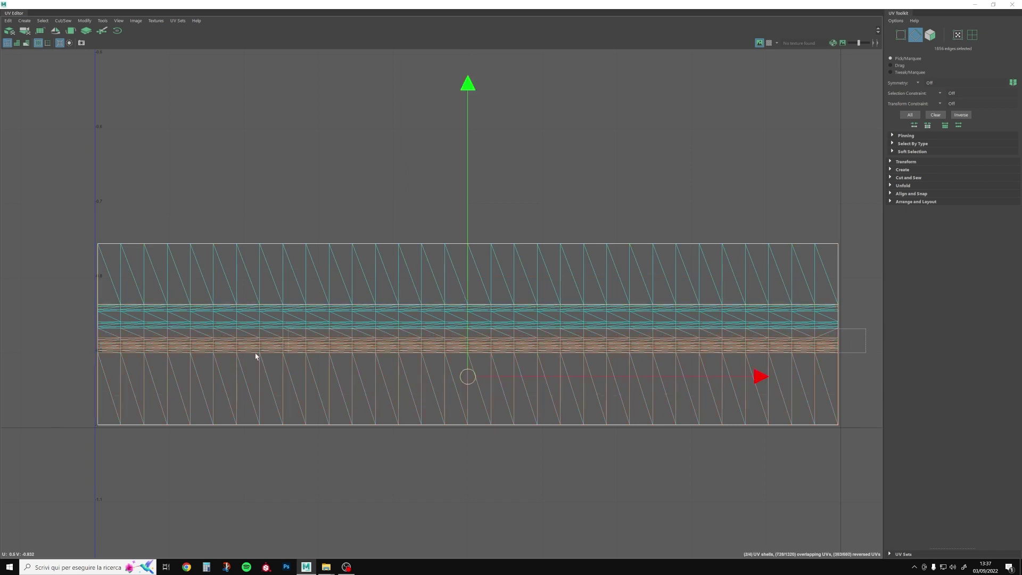
left_click_drag(41, 376, 855, 424)
key("F11")
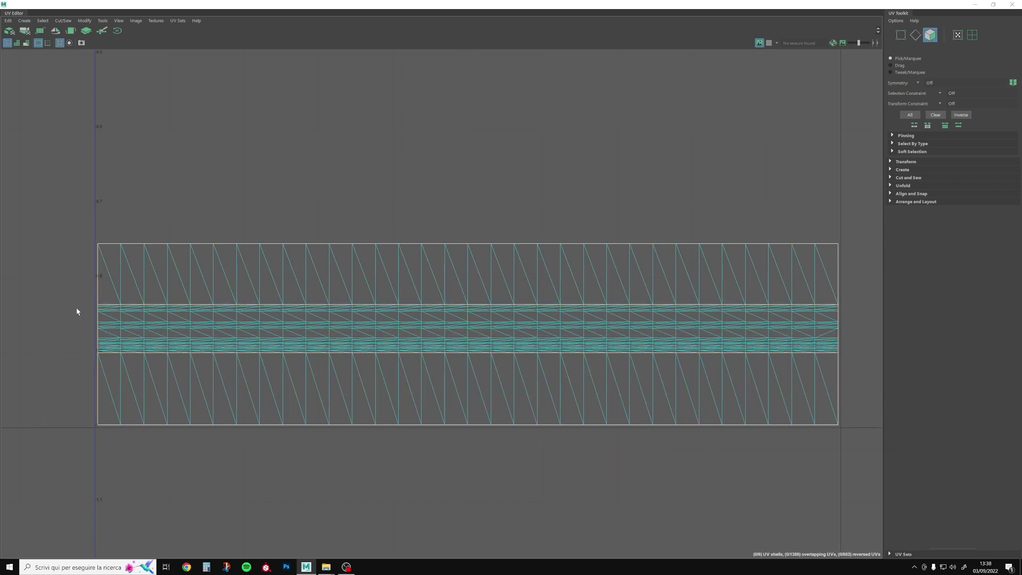
left_click_drag(75, 313, 860, 358)
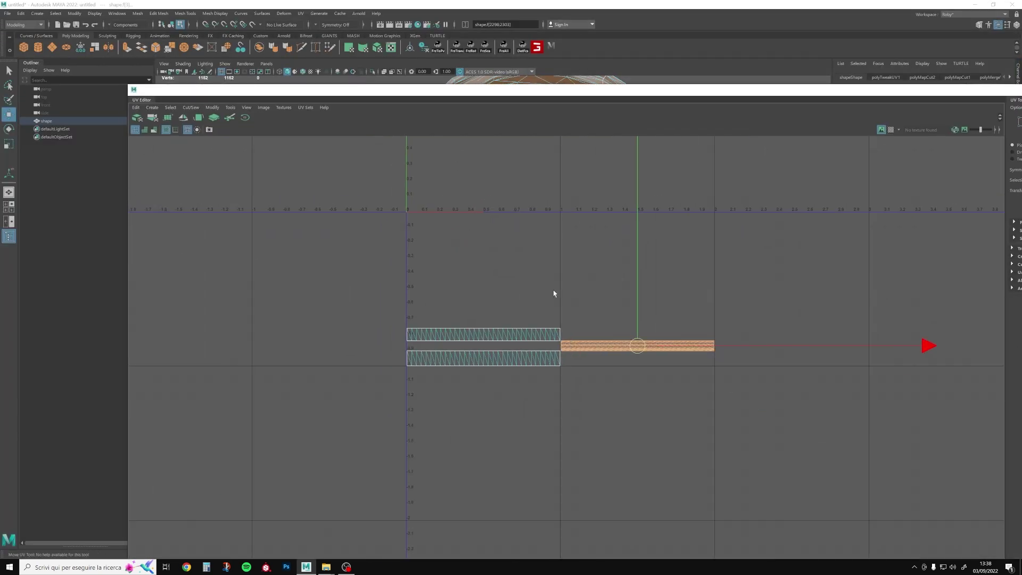
middle_click_drag(554, 292, 590, 338, "alt")
scroll(580, 324, "down", 2)
middle_click_drag(751, 289, 613, 328, "alt")
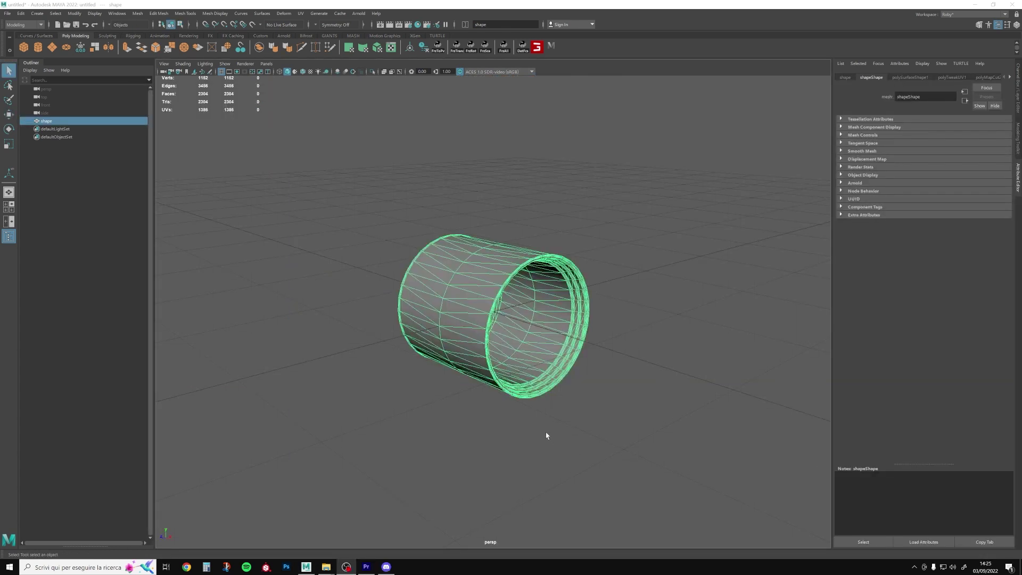
left_click_drag(593, 366, 570, 368, "alt")
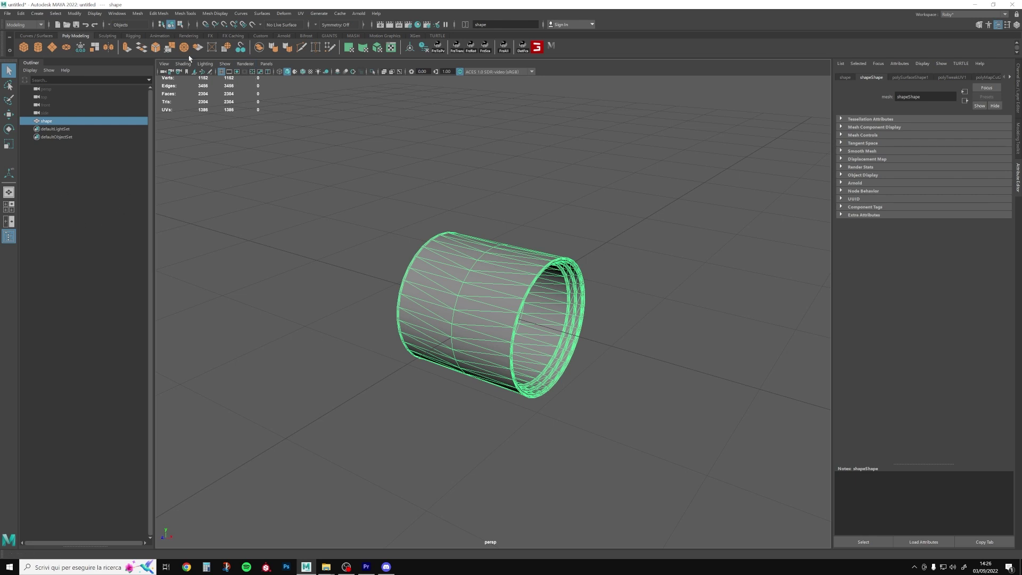
Step: Open the vertex colour Apply Color options and reposition the rim slightly
left_click(159, 13)
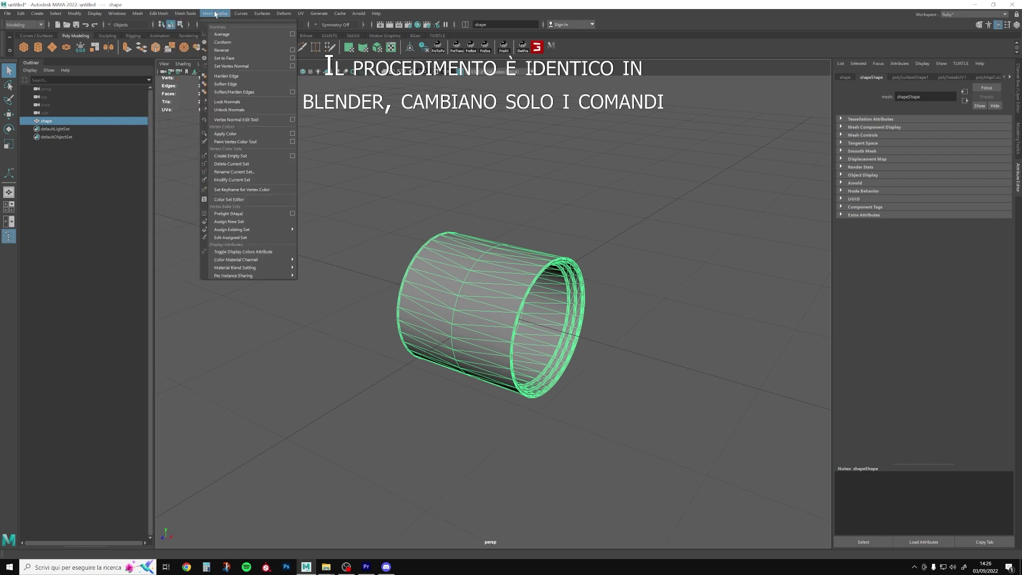
left_click(294, 136)
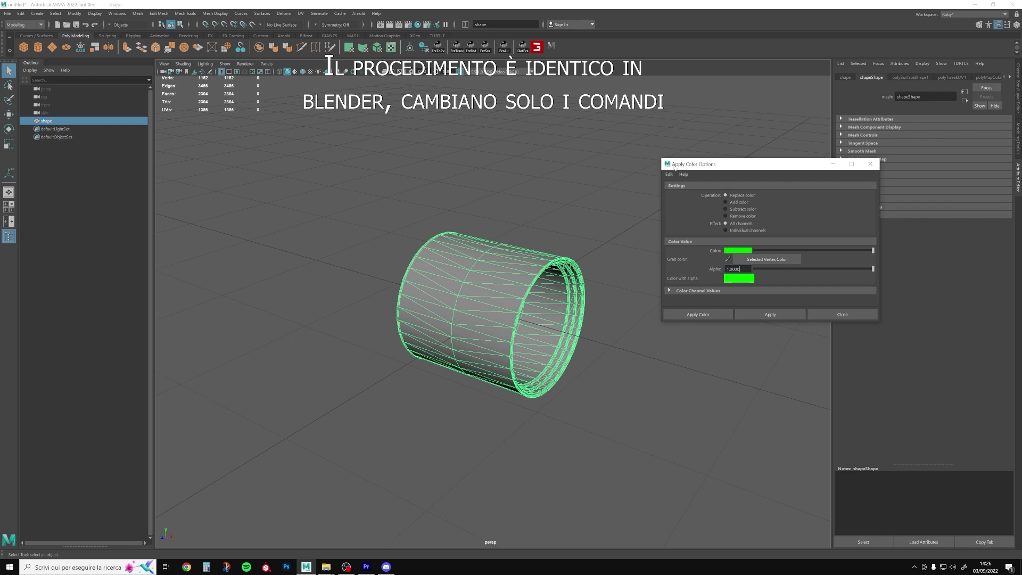
mouse_move(350, 282)
left_mouse_down("alt")
mouse_move(507, 308)
mouse_move(518, 346)
left_mouse_up("alt")
key("w")
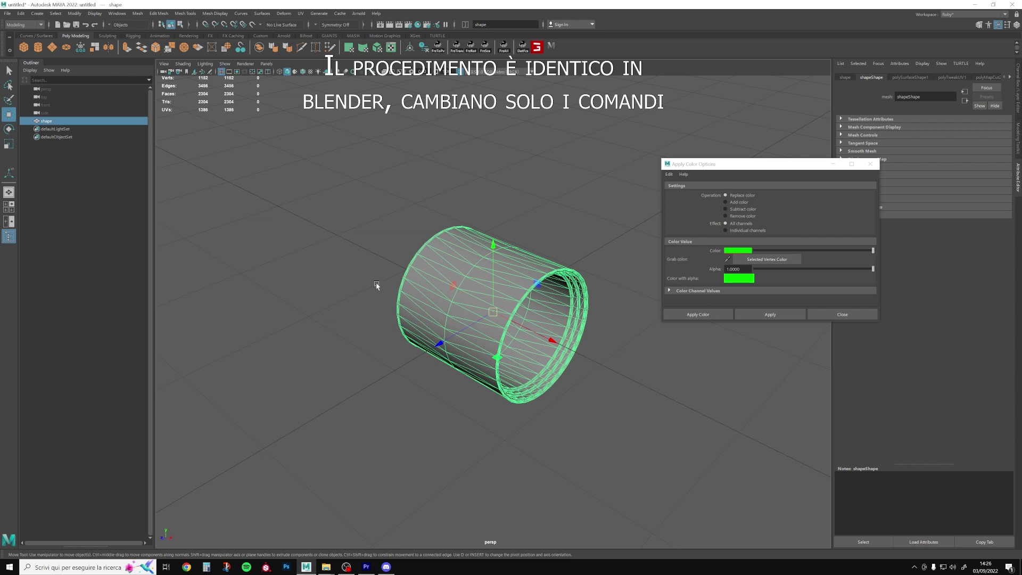
mouse_move(437, 332)
left_mouse_down("alt")
mouse_move(450, 367)
mouse_move(440, 352)
mouse_move(474, 367)
left_mouse_up("alt")
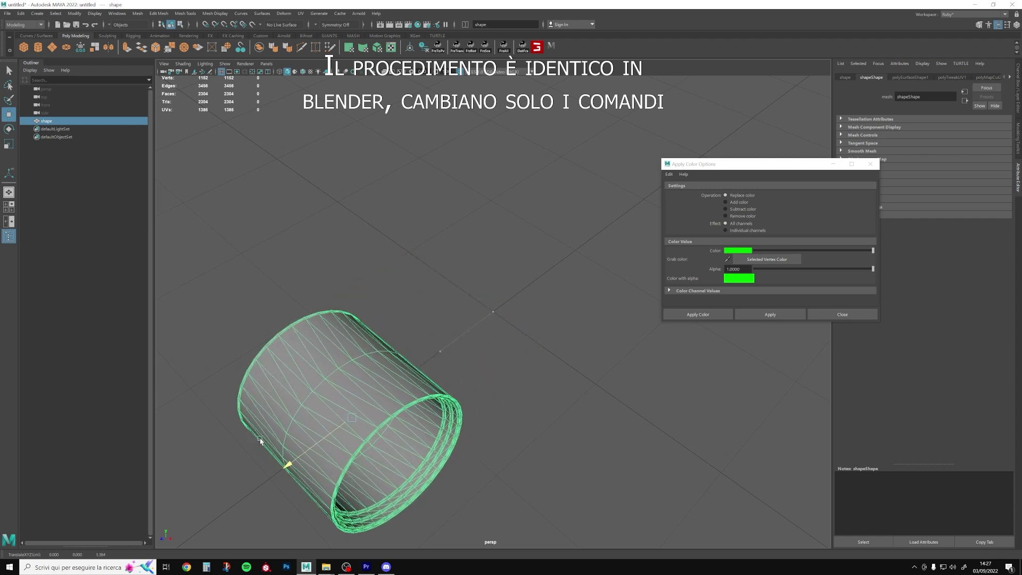
left_click_drag(306, 410, 437, 353)
left_click_drag(552, 351, 567, 349)
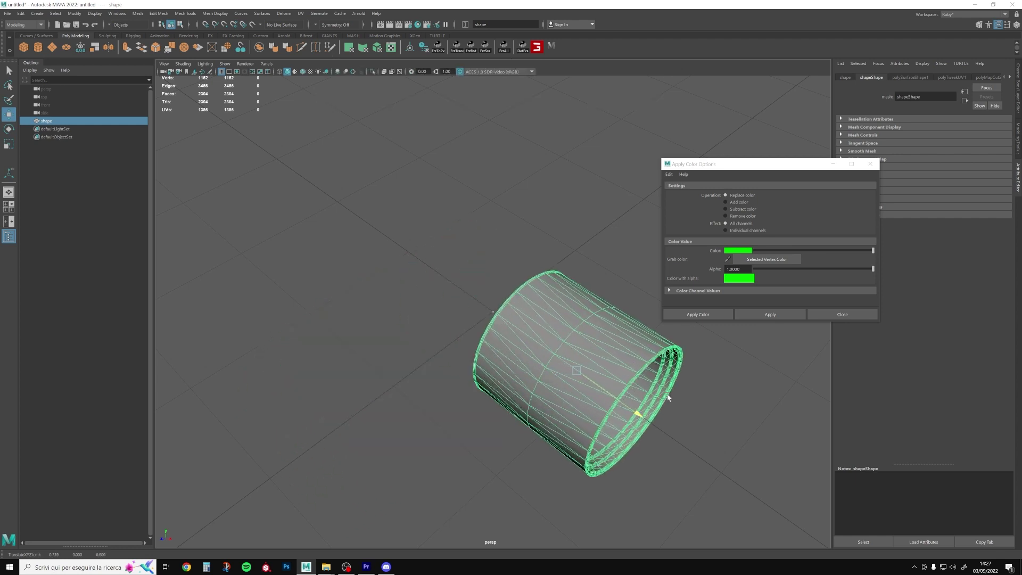
Step: Maximize and frame the top view, then select the cylinder's left column of vertices
key("space")
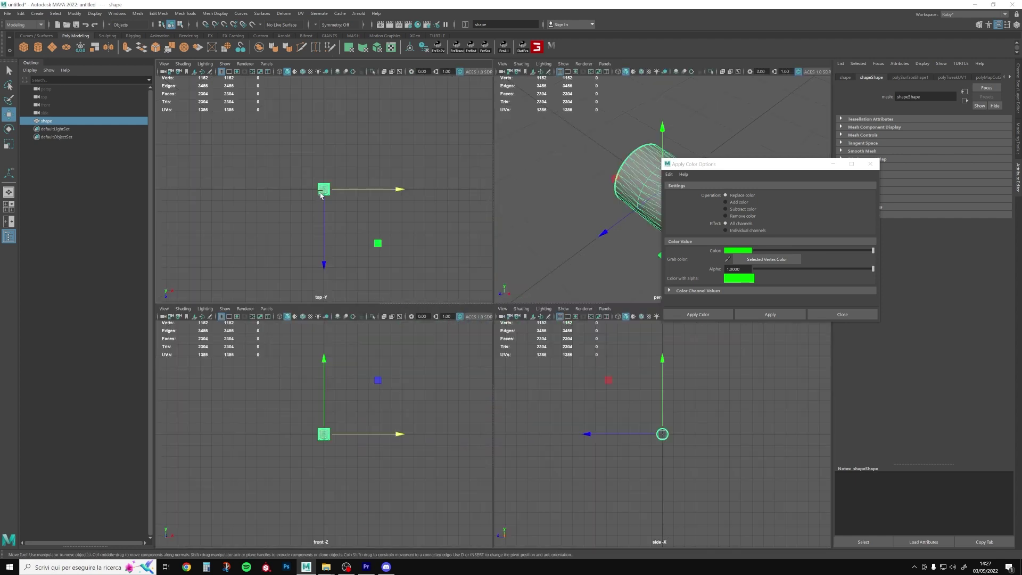
key("space")
key("f")
scroll(434, 179, "down", 5)
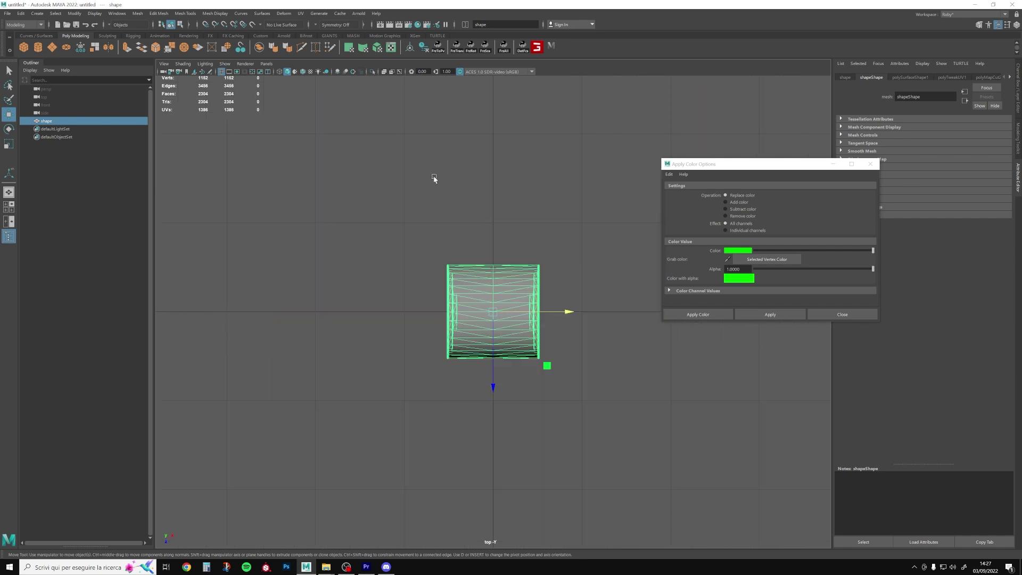
scroll(458, 200, "up", 1)
right_click_drag(470, 208, 428, 208)
left_click_drag(403, 198, 469, 412)
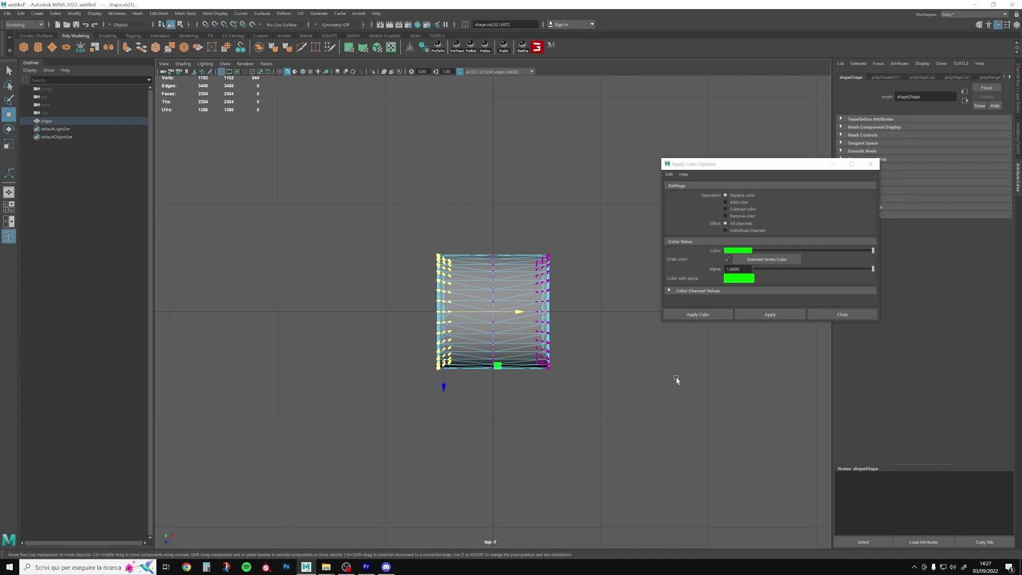
Step: Colour the left vertices green and the middle column of vertices black
left_click(732, 252)
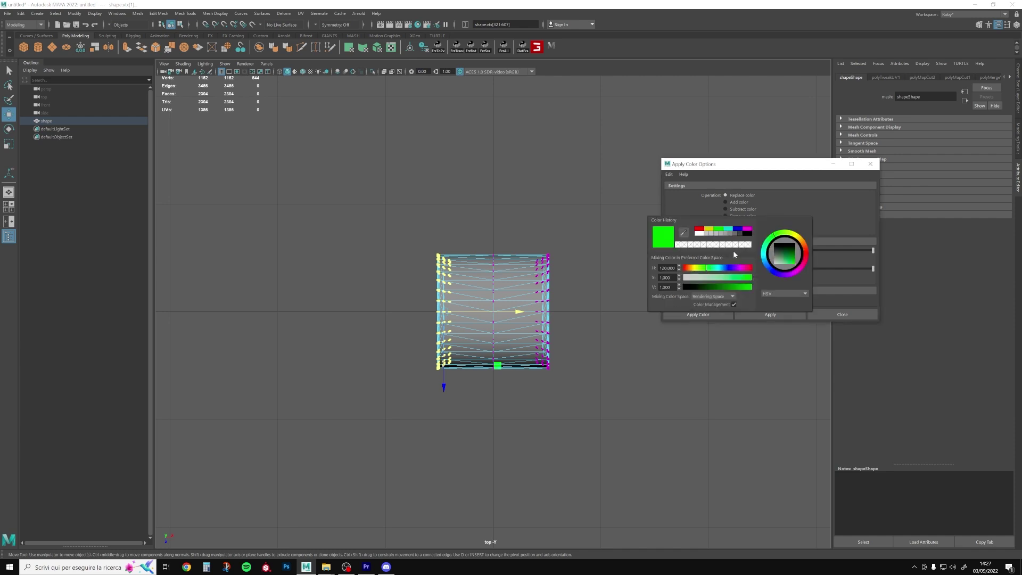
left_click(794, 307)
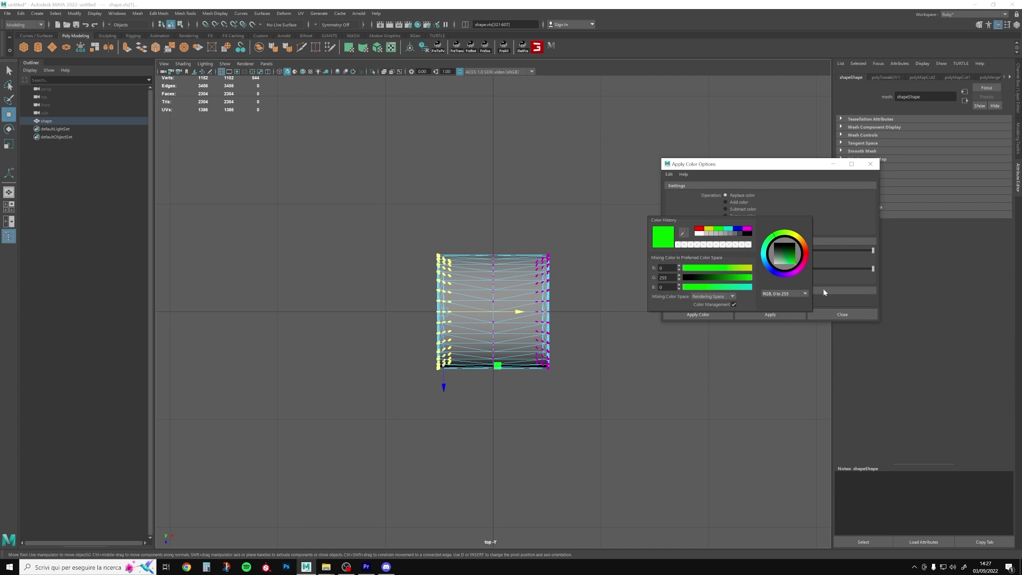
left_click(771, 314)
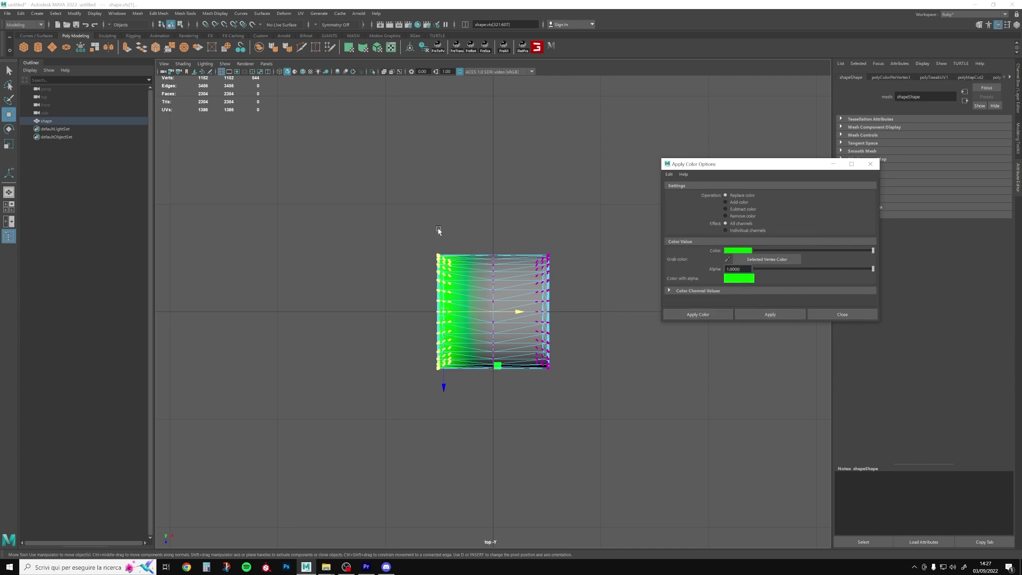
left_click_drag(475, 227, 513, 405)
left_click_drag(763, 252, 755, 250)
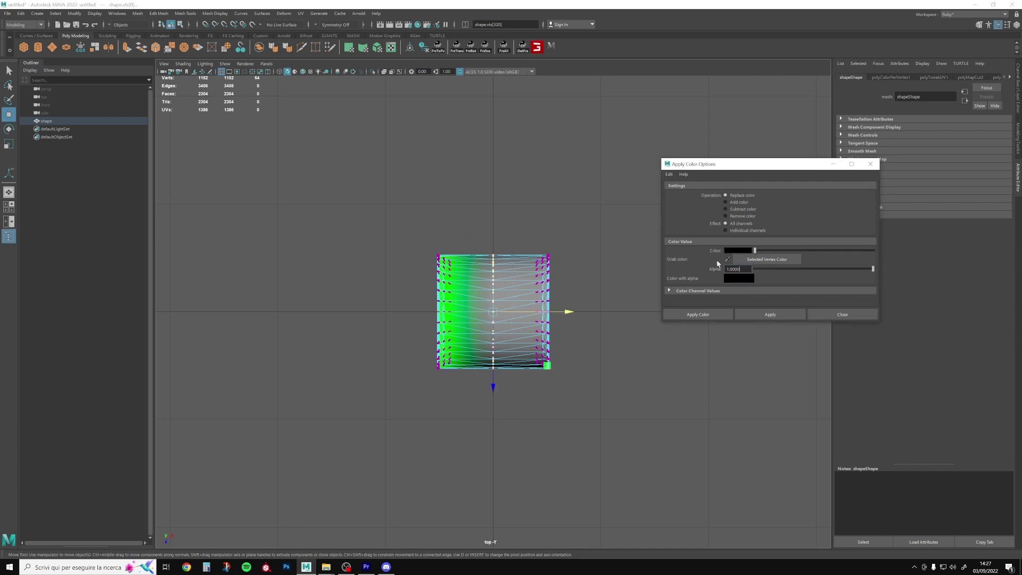
left_click(770, 314)
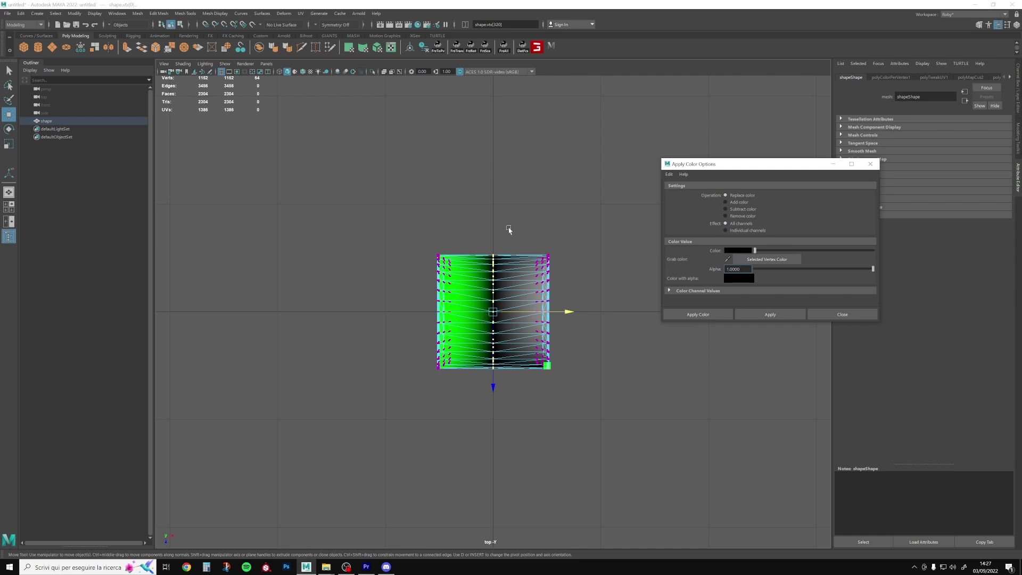
Step: Colour the right-side column of vertices red
left_click_drag(508, 228, 621, 426)
left_click_drag(754, 250, 873, 250)
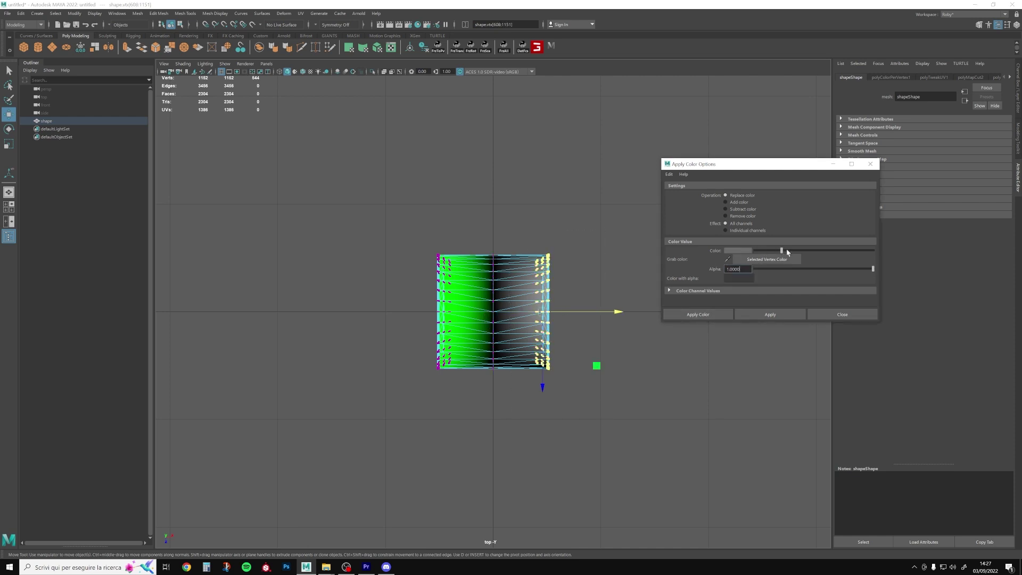
left_click(743, 252)
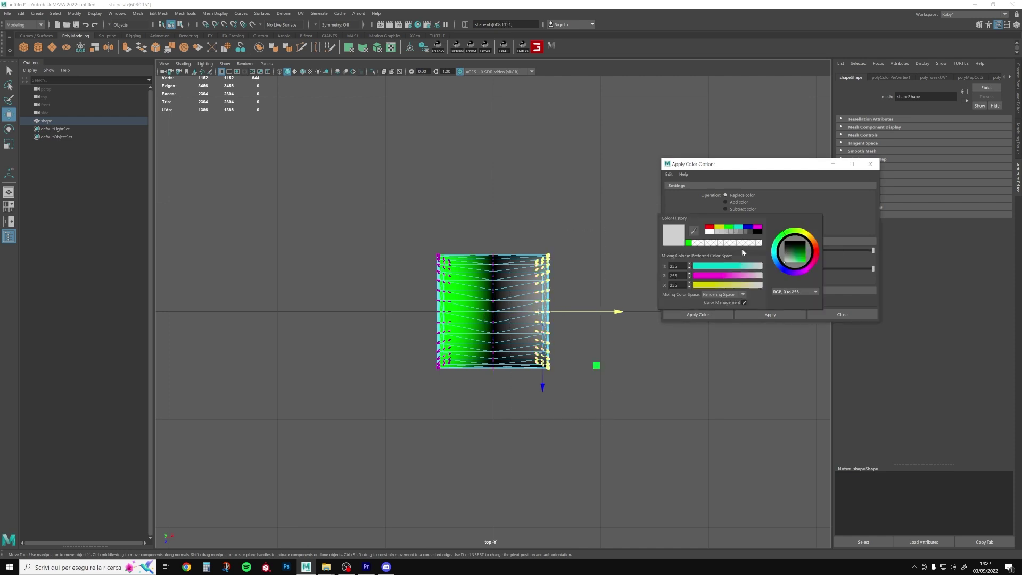
left_click(708, 226)
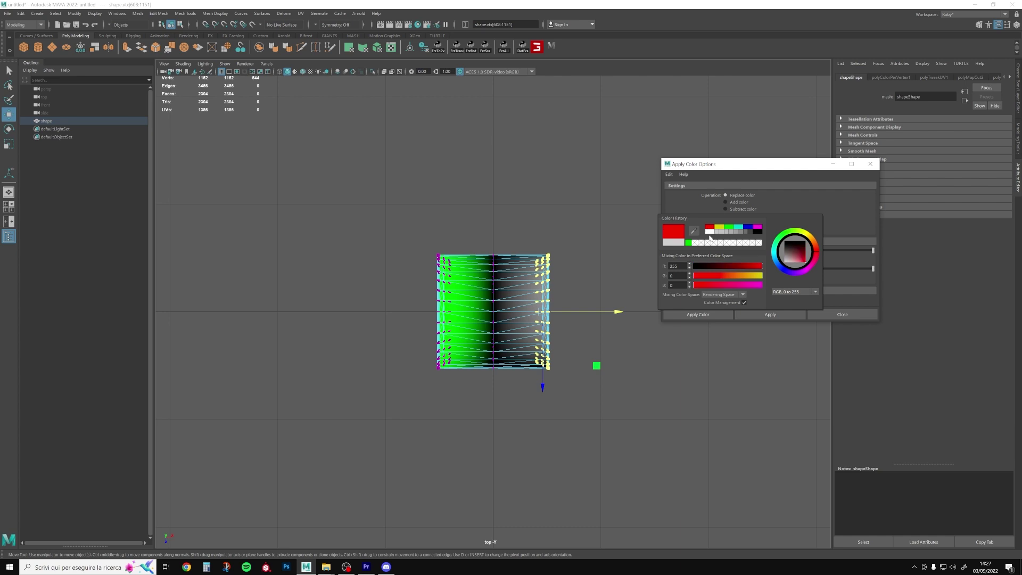
left_click(758, 314)
Step: Return to object mode, inspect the colours in perspective, and close the colour options
right_click_drag(537, 302, 495, 283)
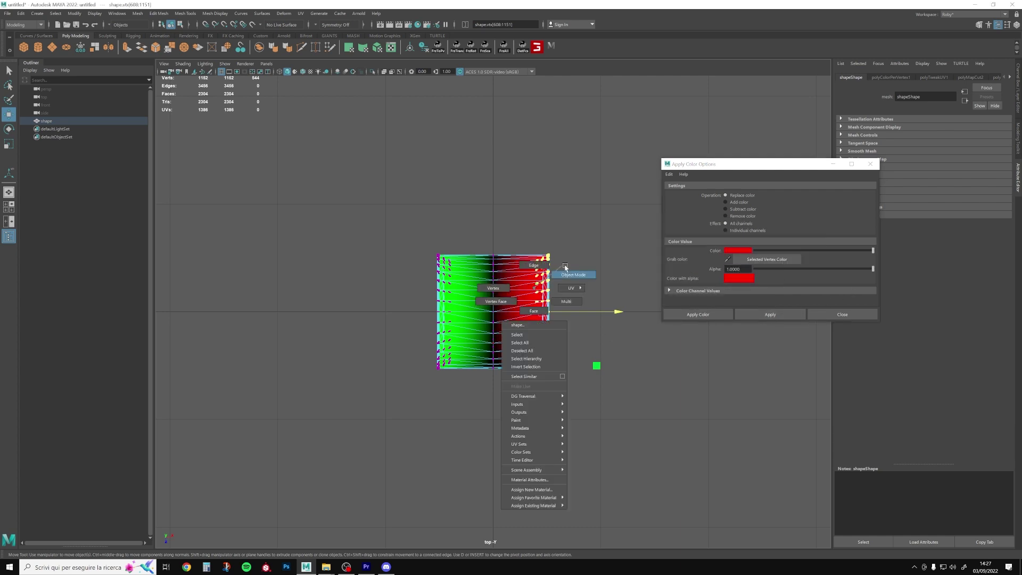
key("space")
left_click_drag(607, 217, 554, 276, "alt")
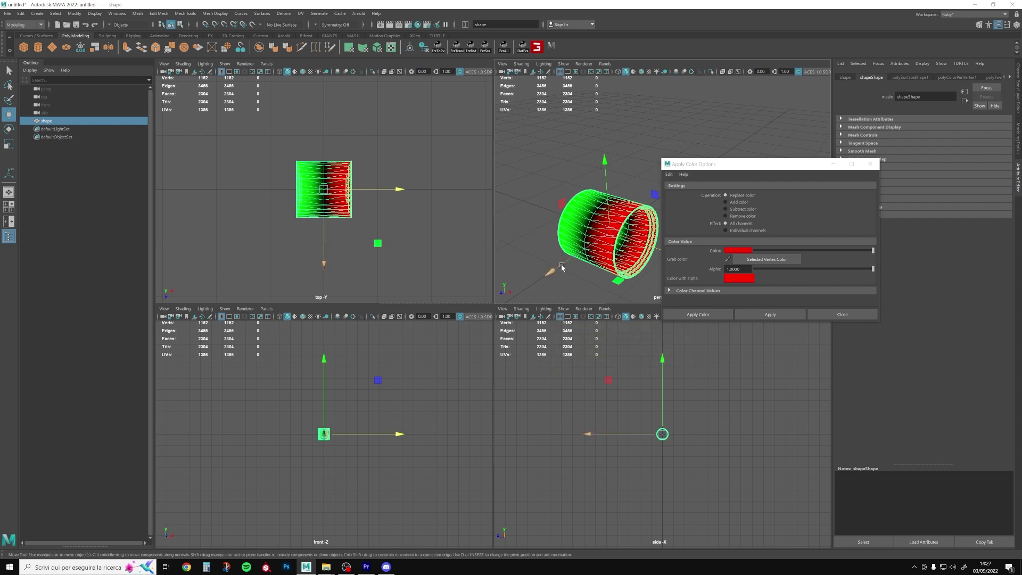
left_click(825, 315)
key("space")
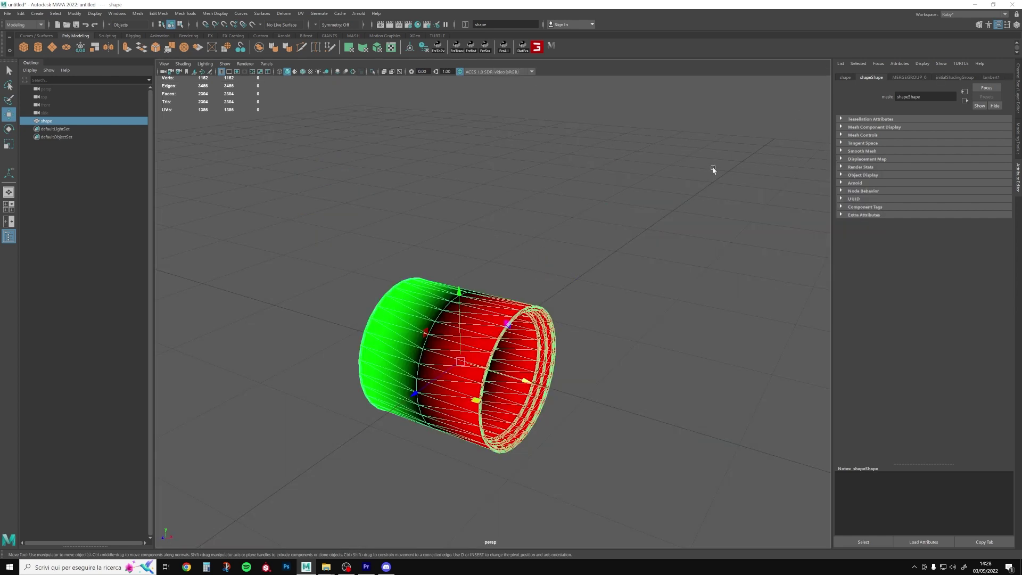
Step: Assign a new Phong material to the rim and rename it rimEdit_mat
right_click(581, 188)
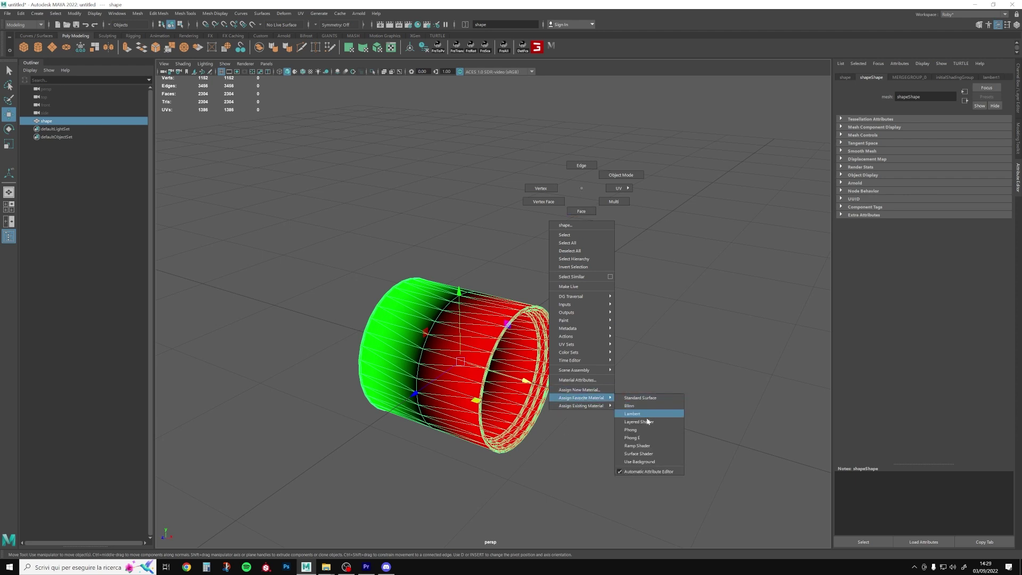
left_click(643, 427)
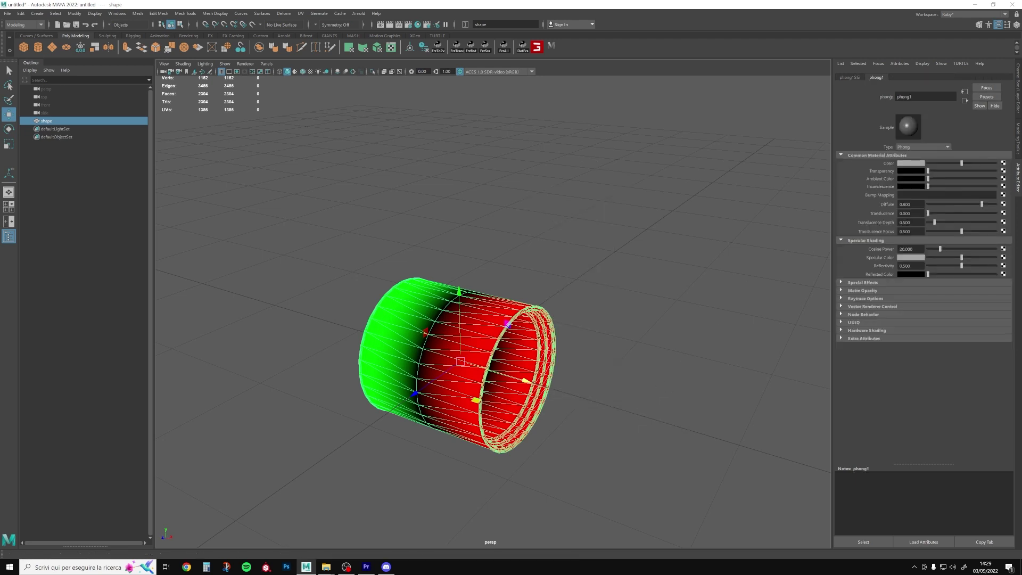
left_click(925, 96)
key("ctrl+a")
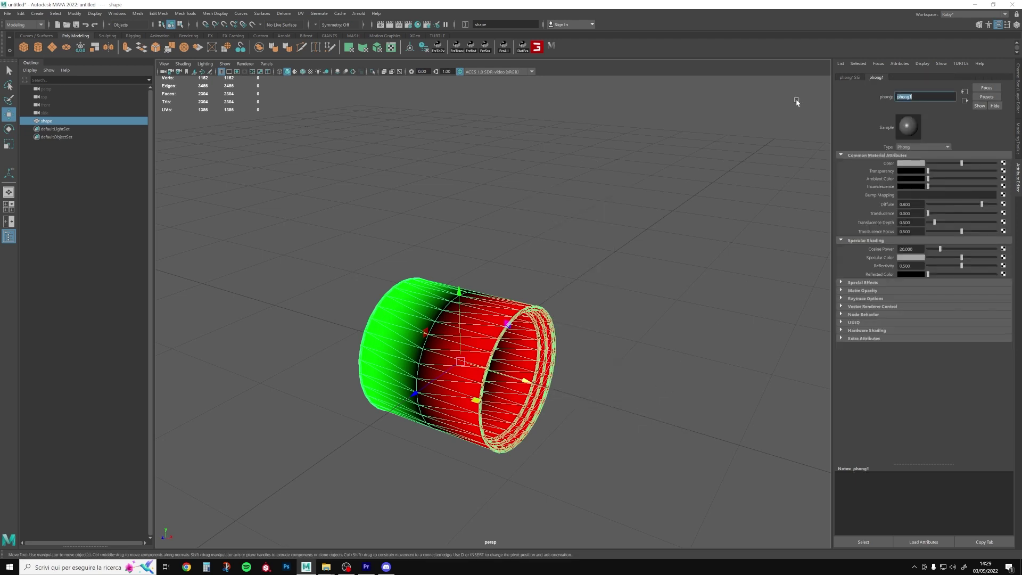
type("rimEdi")
type("t_ma")
key("Return")
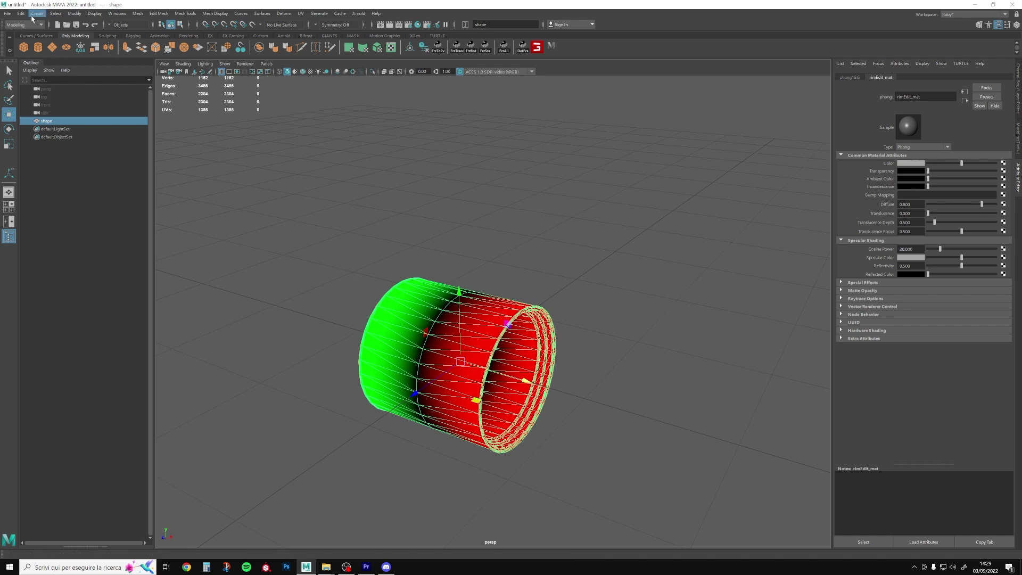
Step: Save the scene as rimEdit.ma in Desktop > mods > rims_edit
left_click(8, 14)
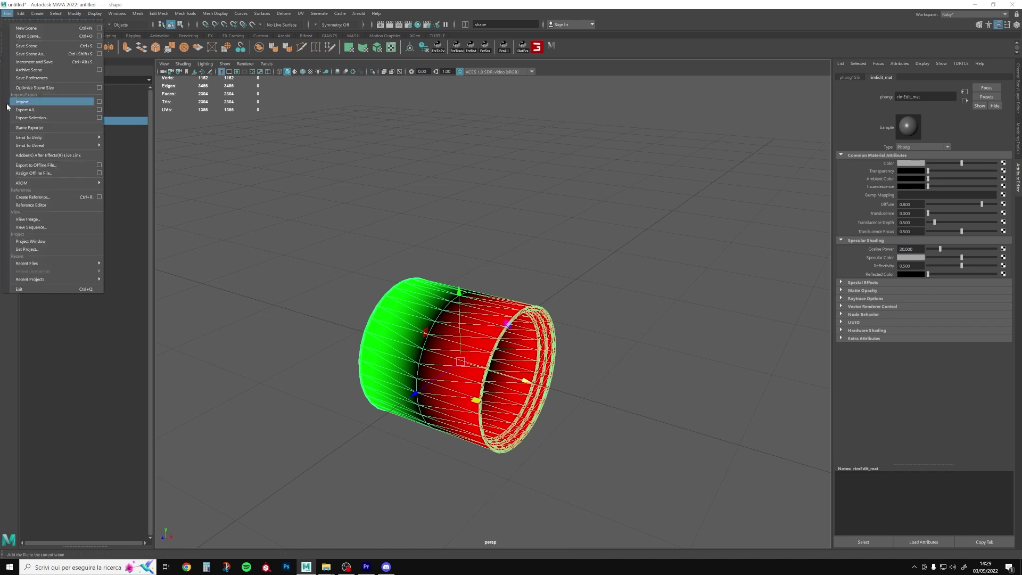
left_click(28, 53)
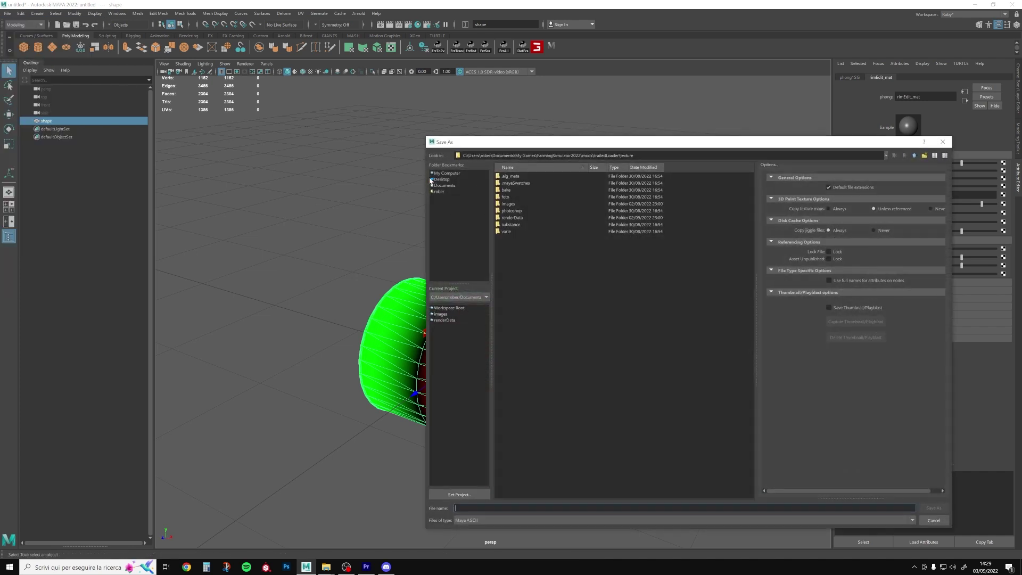
left_click(442, 179)
double_click(506, 273)
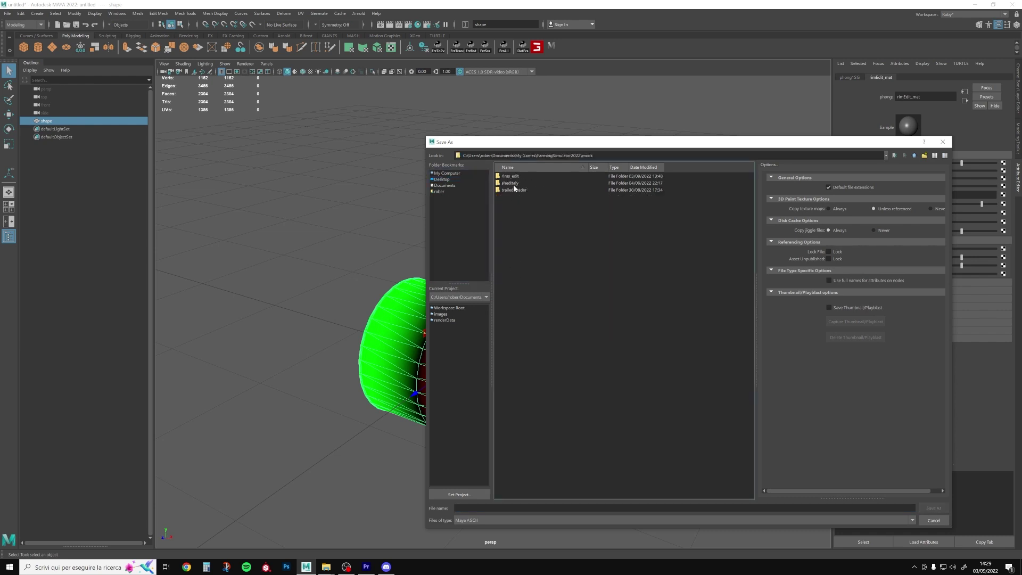
double_click(511, 176)
left_click(474, 508)
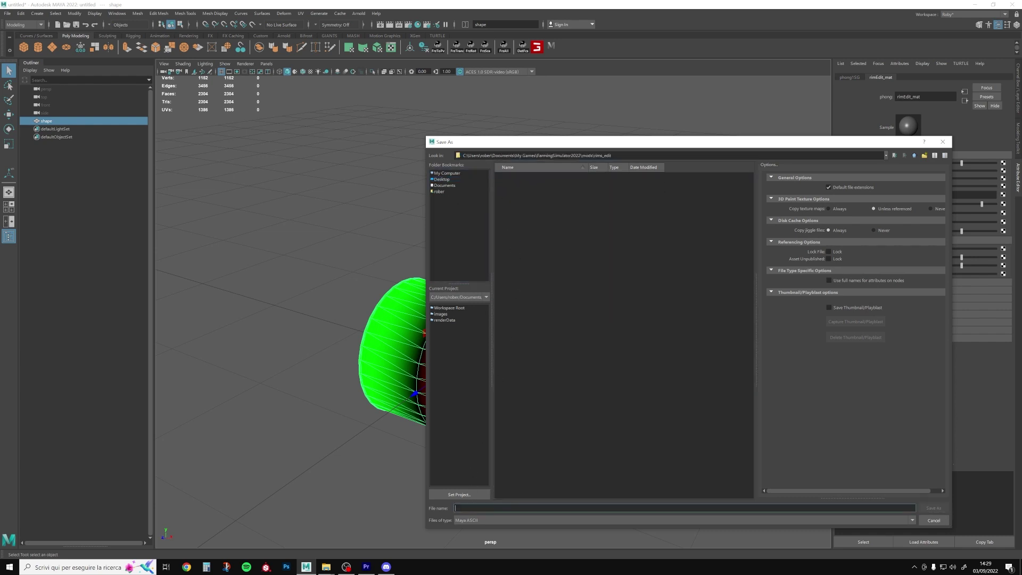
type("rimEdit")
key("Return")
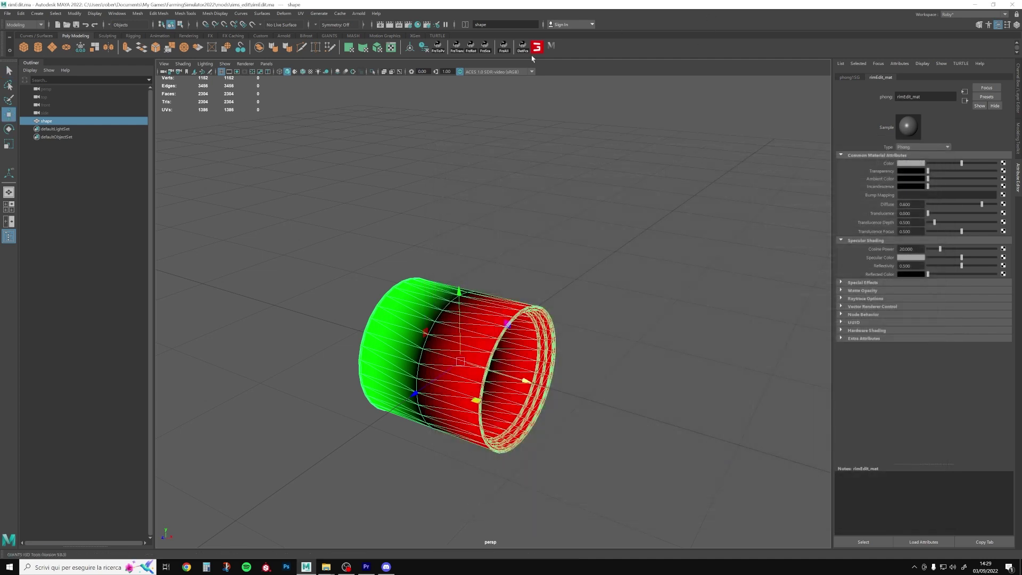
Step: Export the rim with the GIANTS I3D Exporter as rimEdit.i3d into rims_edit, then minimise Maya
left_click(539, 48)
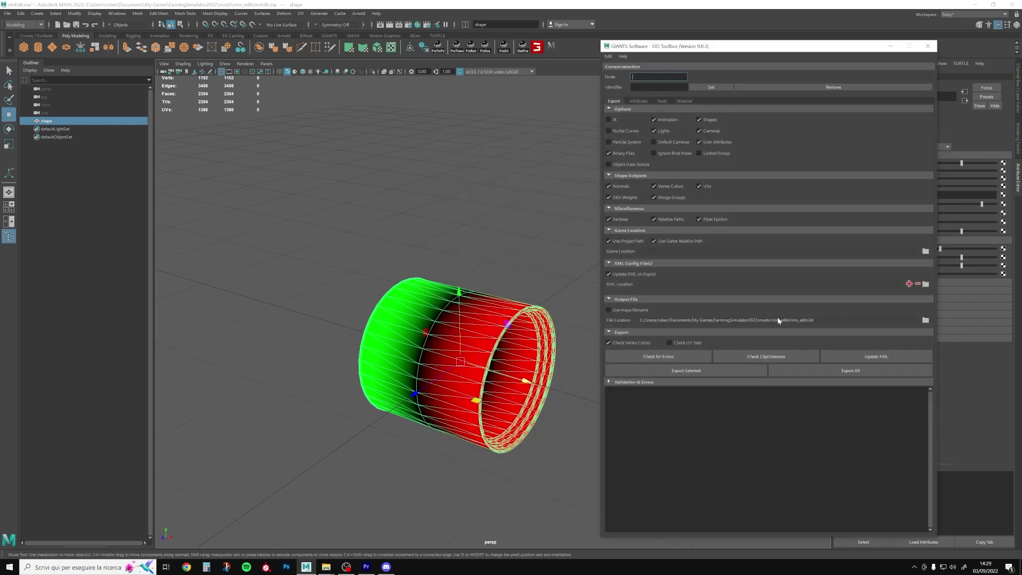
left_click(925, 320)
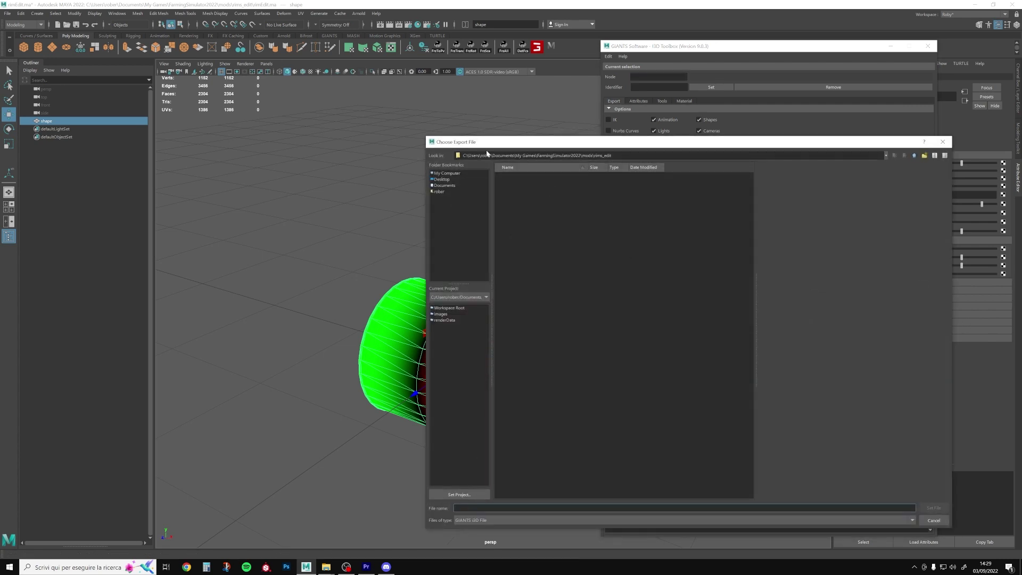
left_click(612, 155)
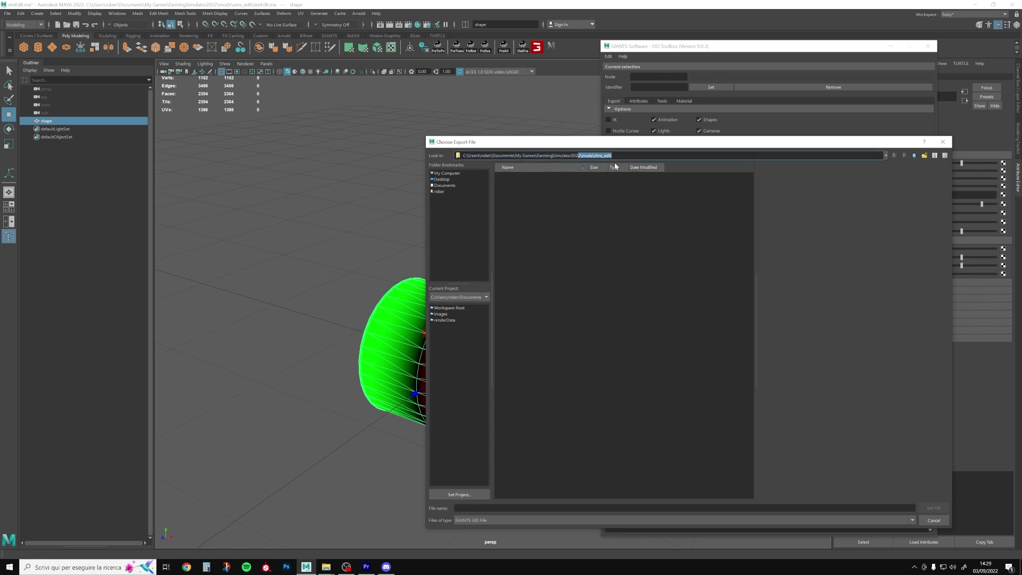
mouse_move(612, 156)
left_mouse_down()
mouse_move(578, 155)
mouse_move(594, 156)
left_mouse_up()
left_click(469, 508)
type("rimEdit")
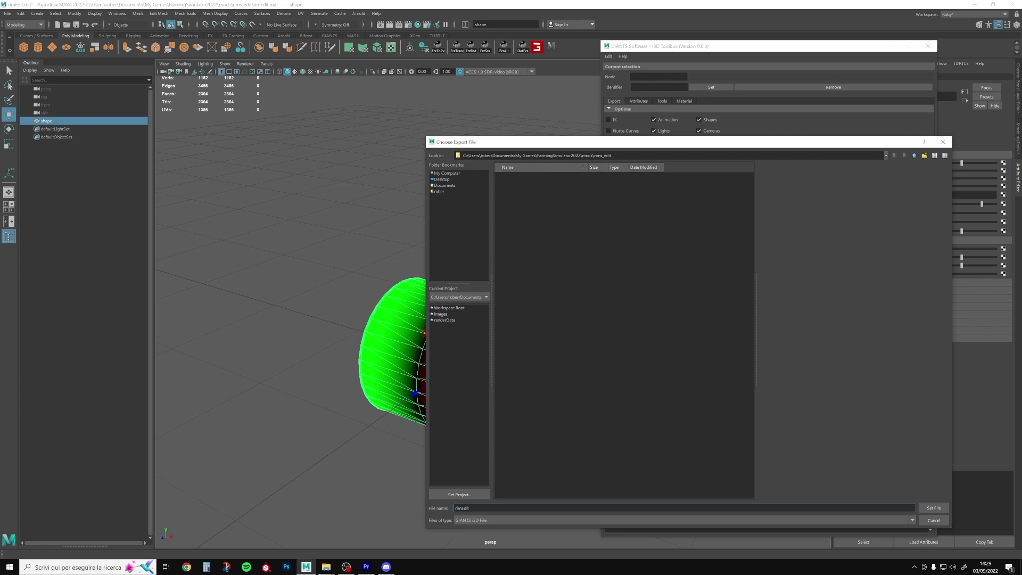
key("Return")
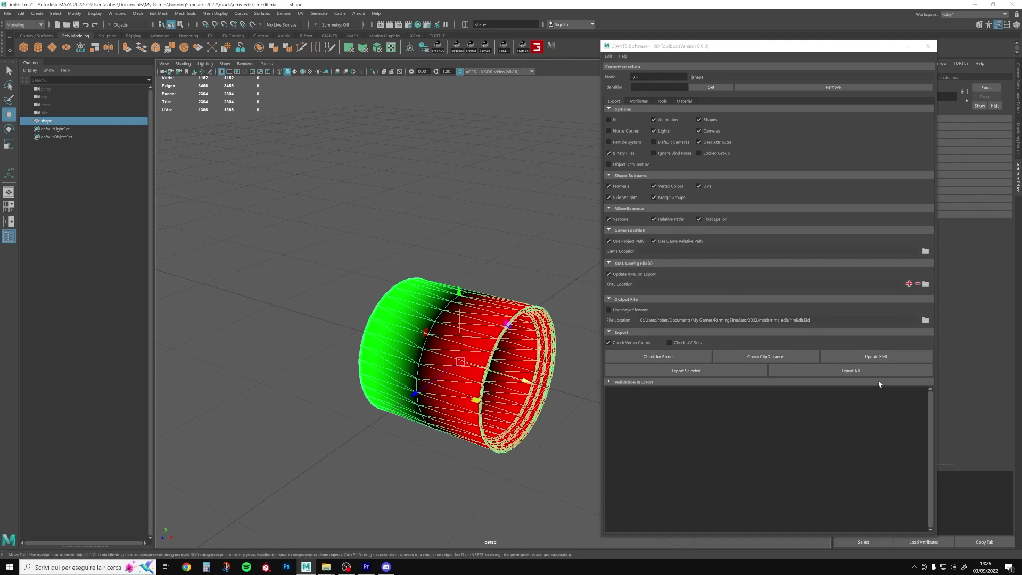
left_click(844, 369)
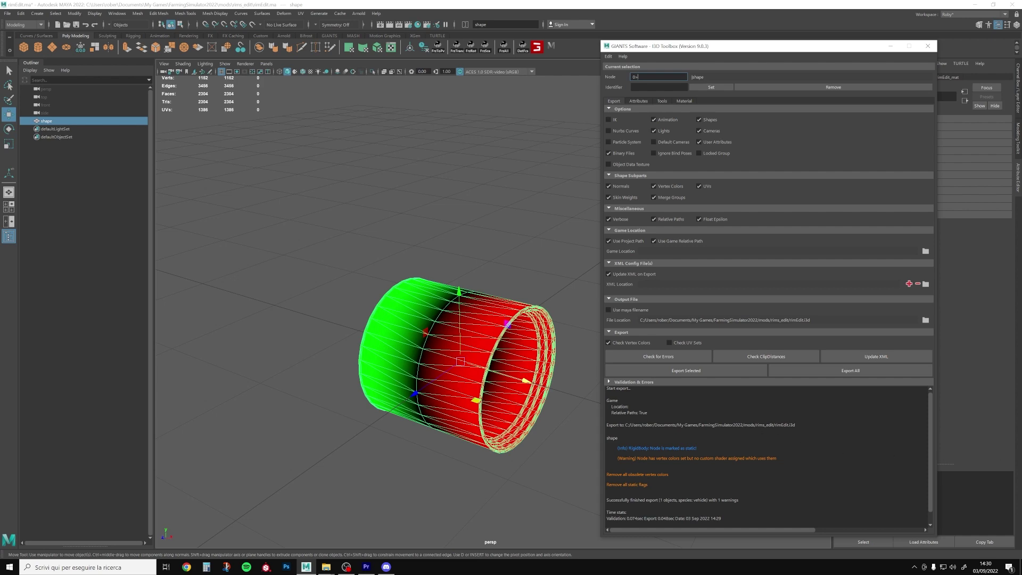
left_click(976, 5)
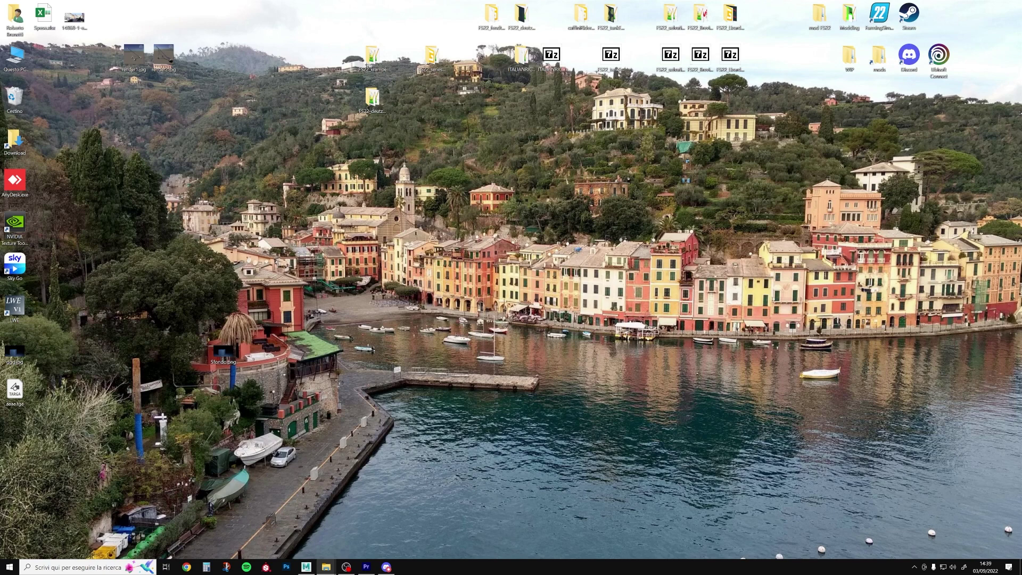
Step: Open rimEdit.i3d from the rims_edit folder in GIANTS Editor 9.0.3
key("super+d")
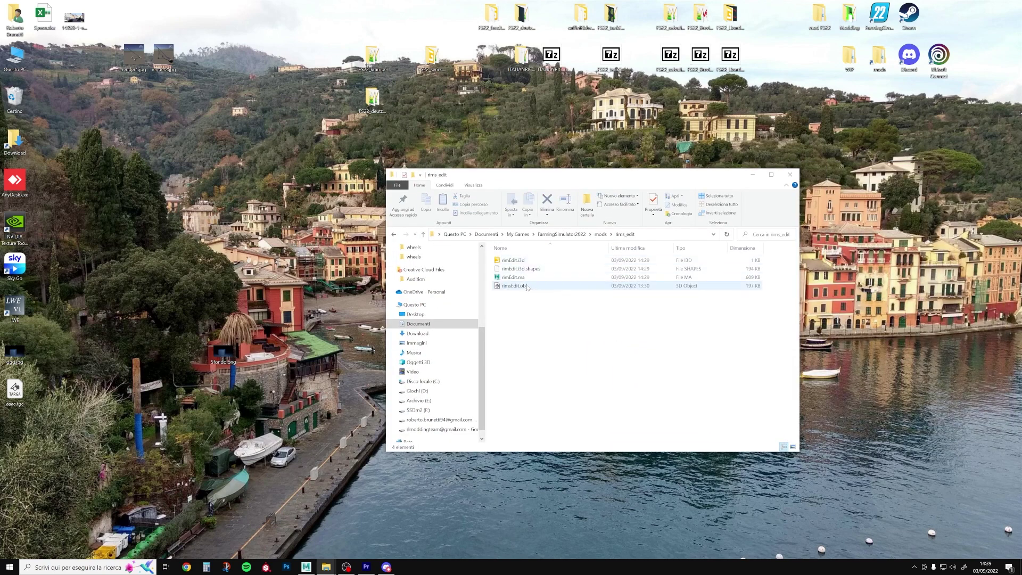
double_click(525, 260)
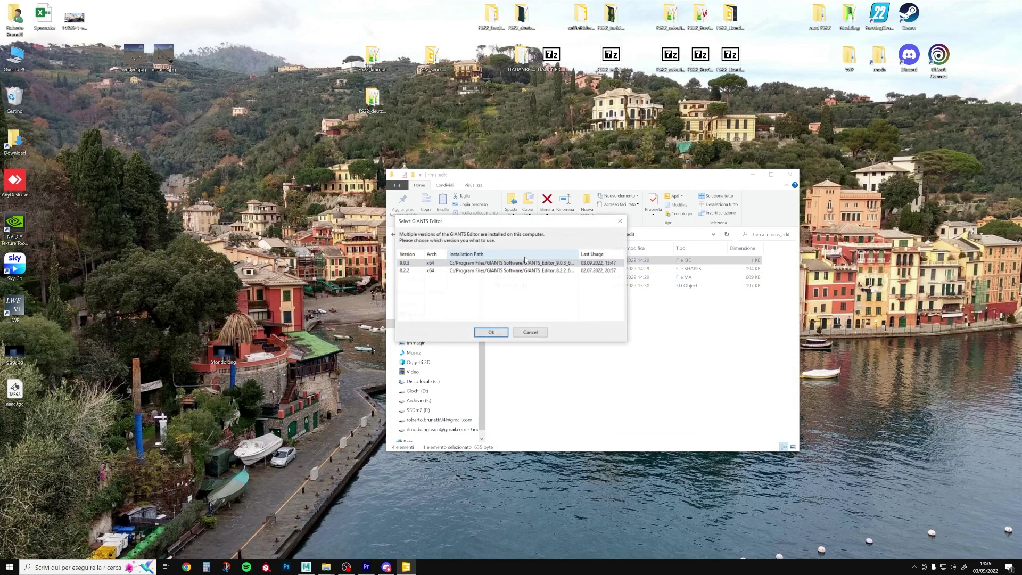
left_click(490, 332)
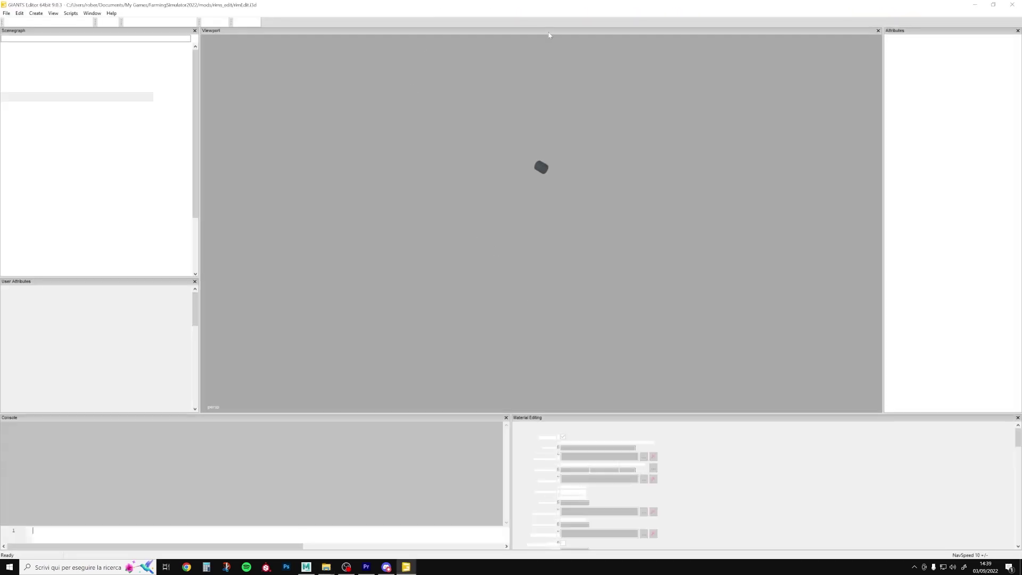
Step: Select the rim cylinder shape and frame the view on it
left_click(541, 167)
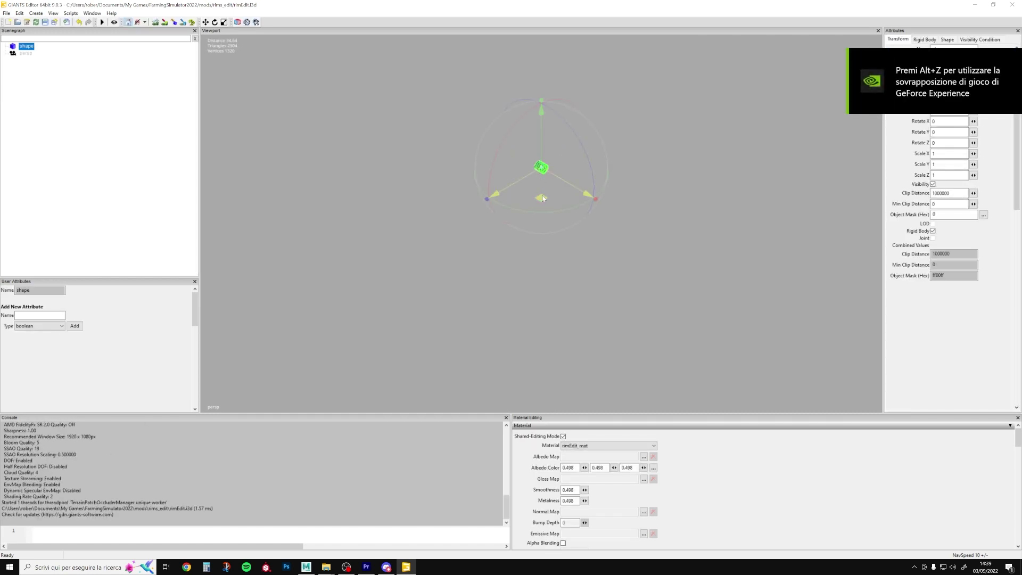
key("f")
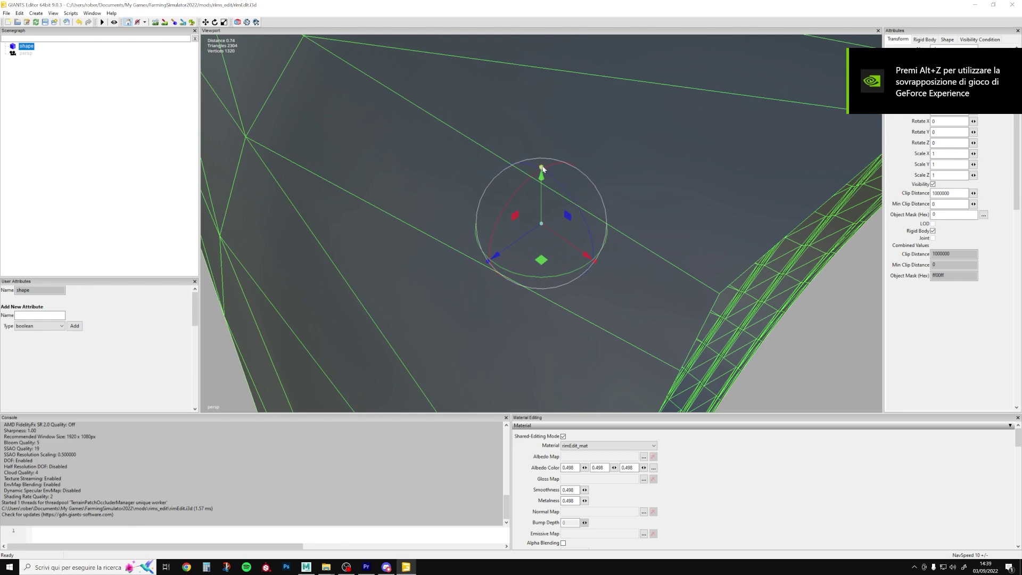
scroll(531, 179, "down", 2)
scroll(529, 178, "down", 3)
scroll(528, 168, "up", 3)
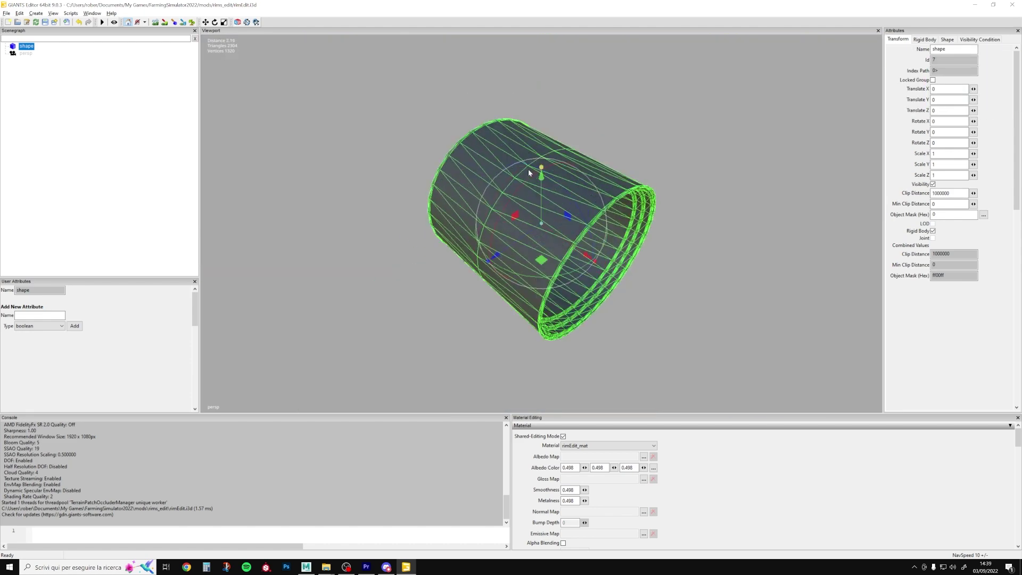
scroll(525, 193, "down", 2)
scroll(527, 189, "up", 1)
scroll(533, 183, "up", 1)
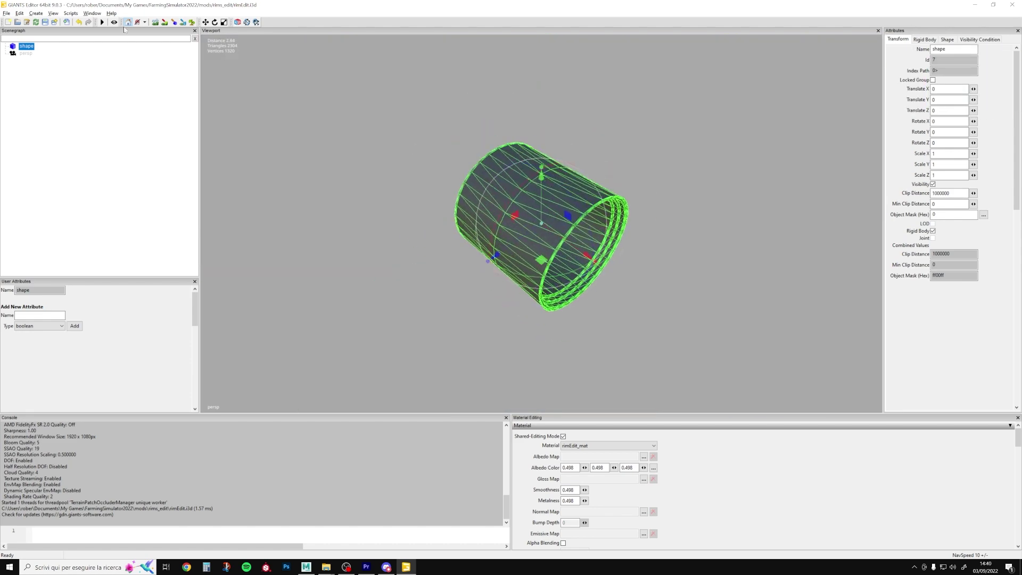
Step: Add a light to the scene and reselect the cylinder shape
left_click(35, 12)
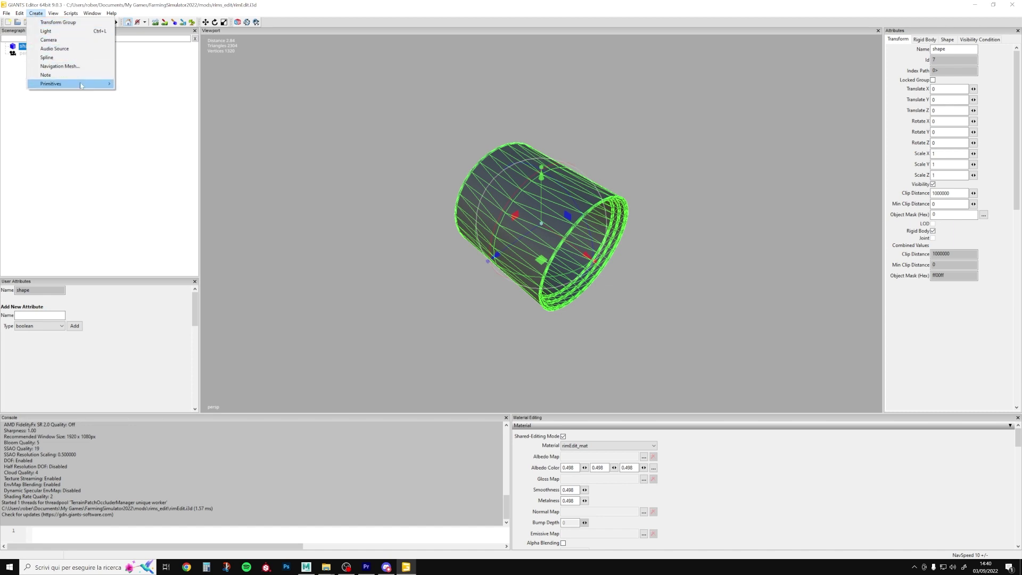
left_click(46, 31)
middle_click_drag(361, 189, 387, 191)
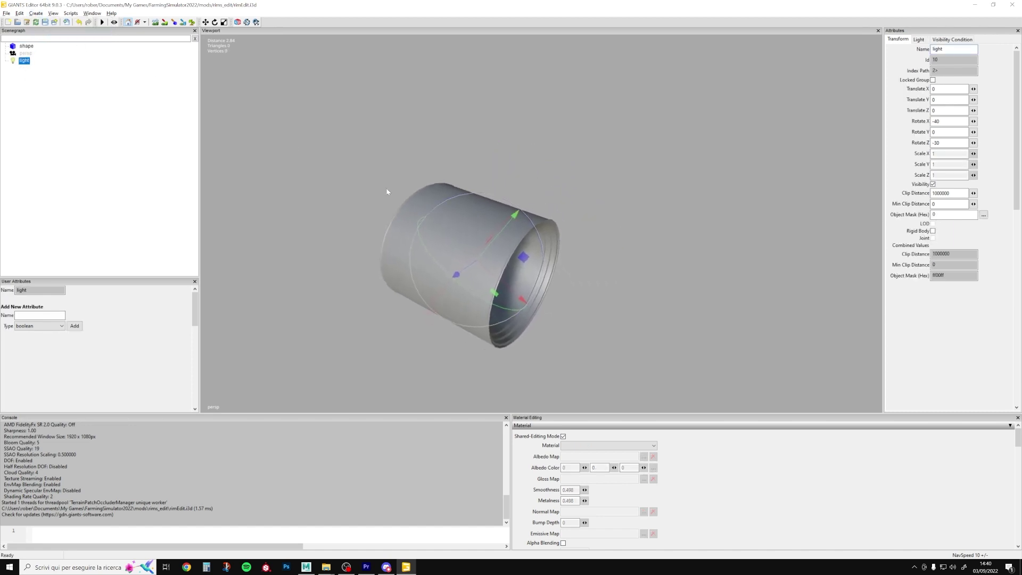
scroll(387, 190, "up", 1)
left_click(576, 165)
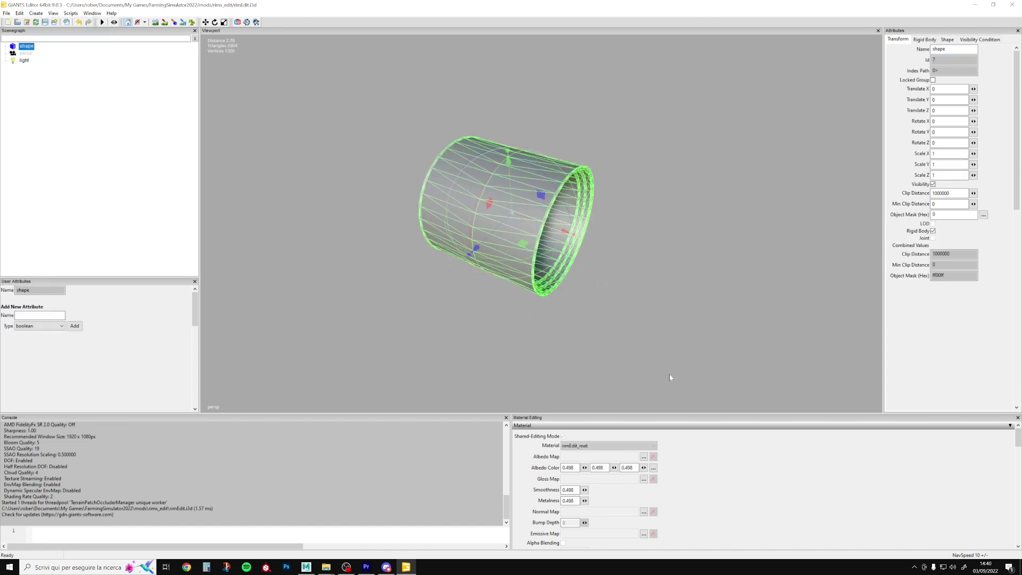
Step: Pick the game's shared wheels rim001_vmask.dds as rimEdit_mat's Gloss Map texture
left_click(644, 479)
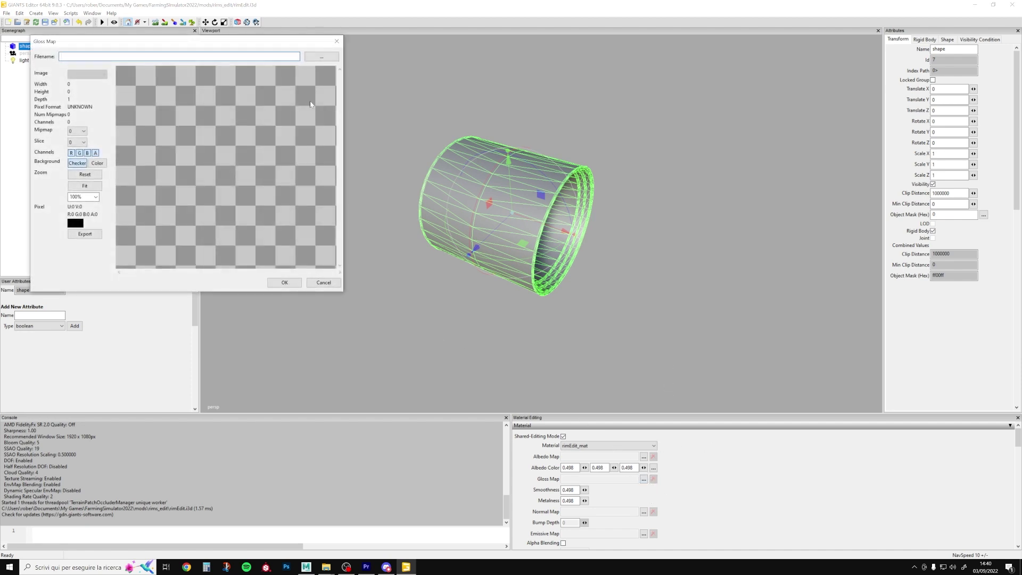
left_click(312, 57)
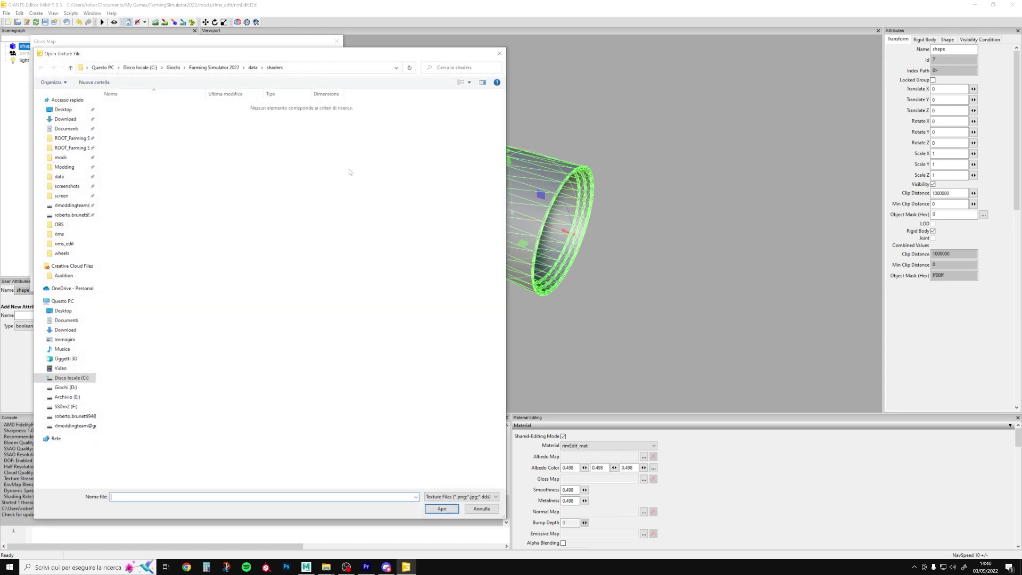
left_click(262, 67)
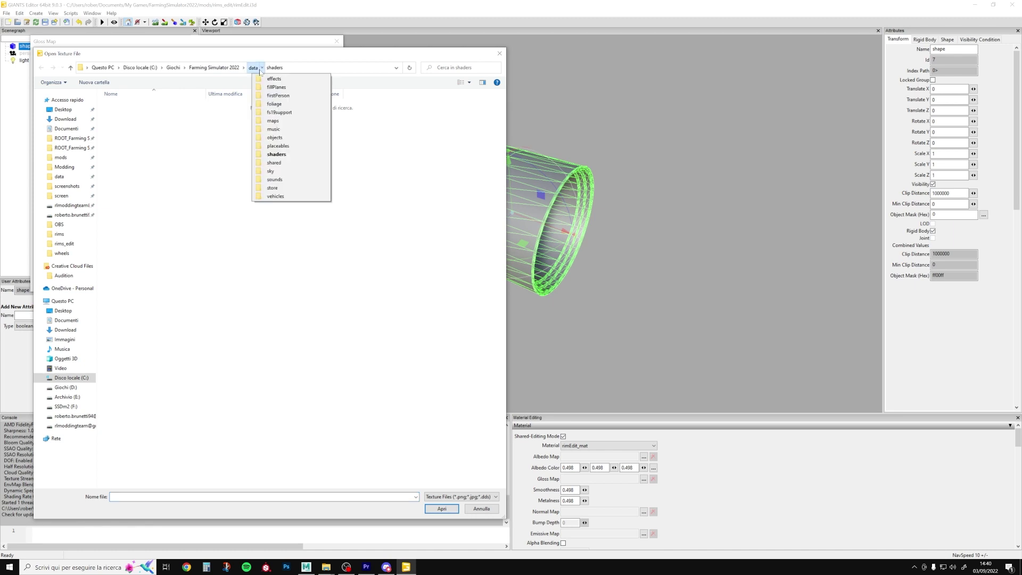
left_click(257, 70)
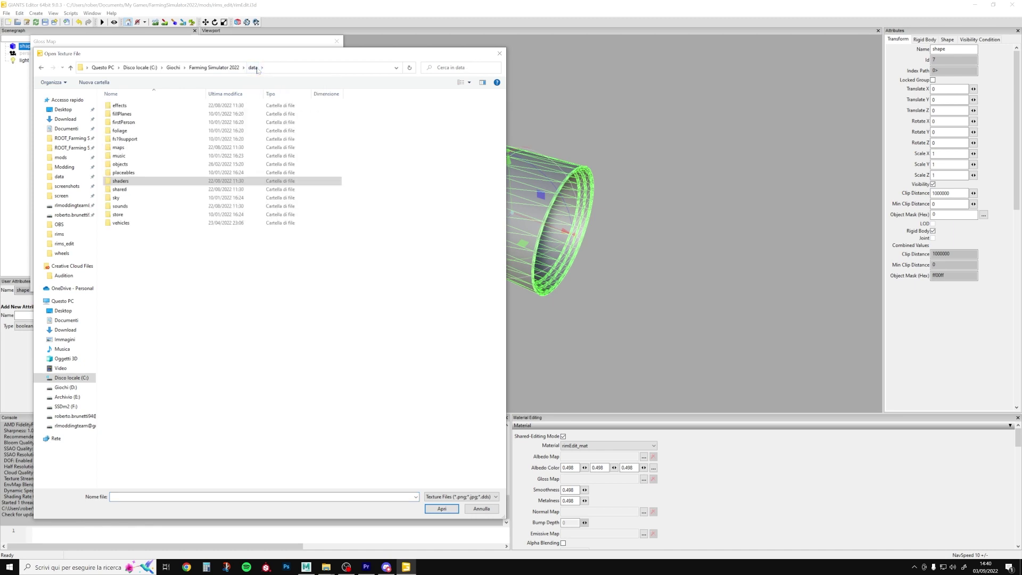
double_click(145, 191)
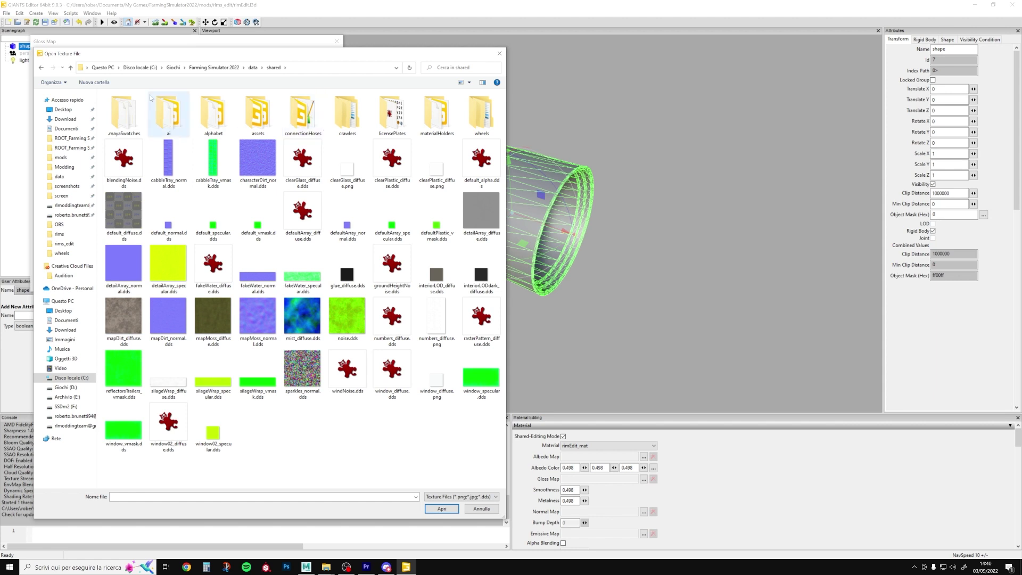
double_click(489, 121)
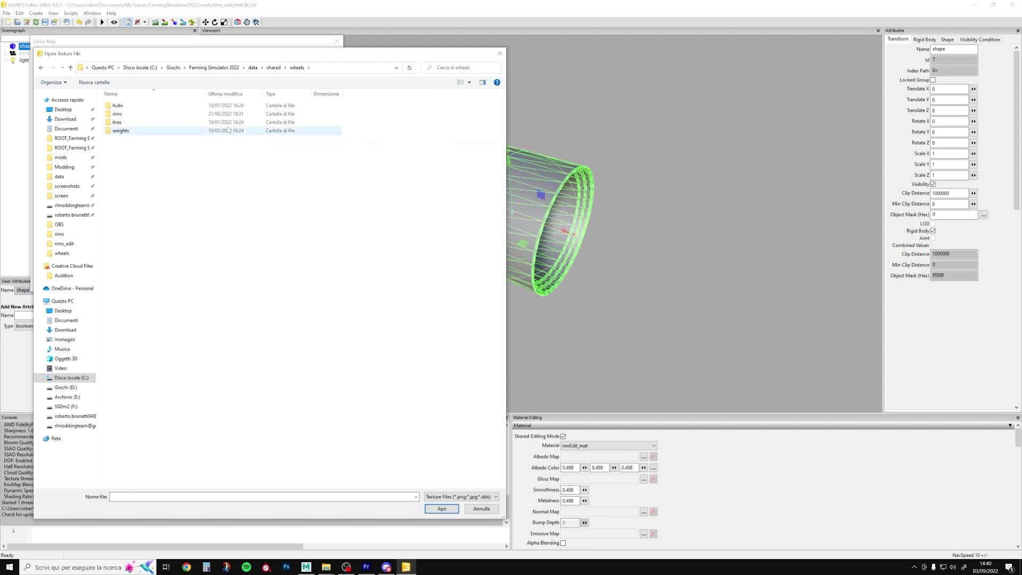
double_click(136, 114)
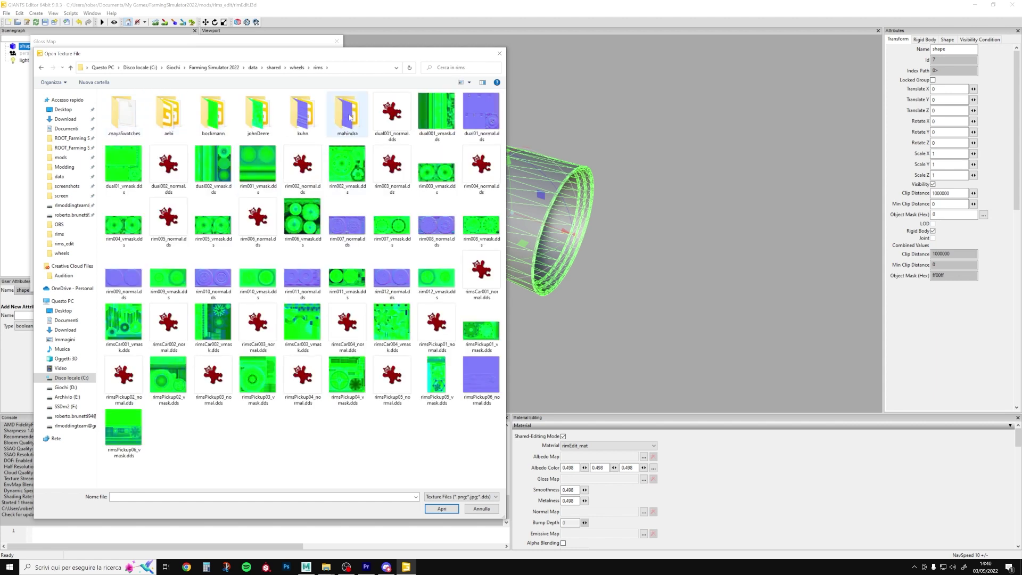
key("BackSpace")
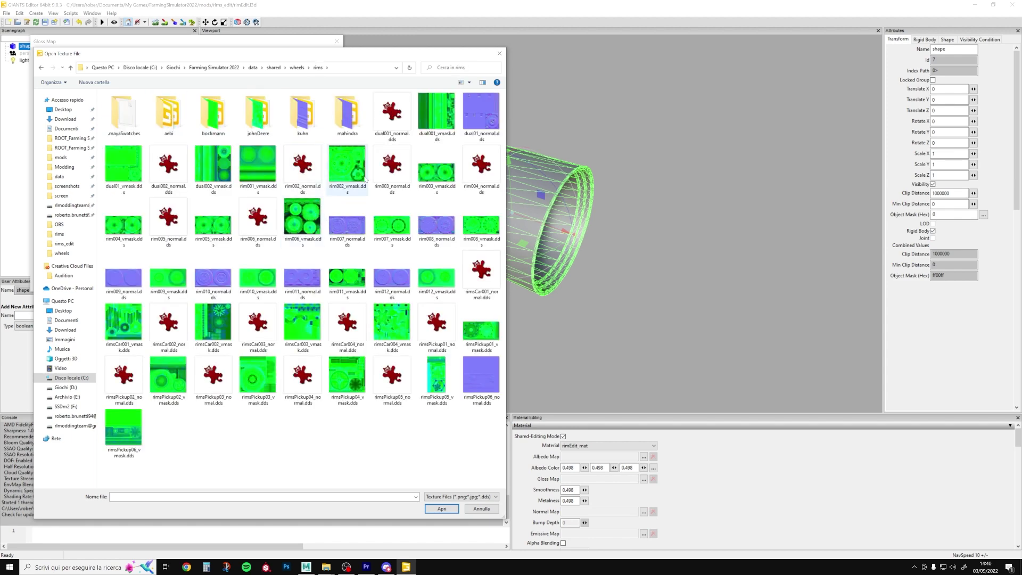
double_click(266, 170)
Step: Confirm the gloss map, assign data/shared default_normal.dds as Normal Map, dismiss the tangents warning
left_click(284, 283)
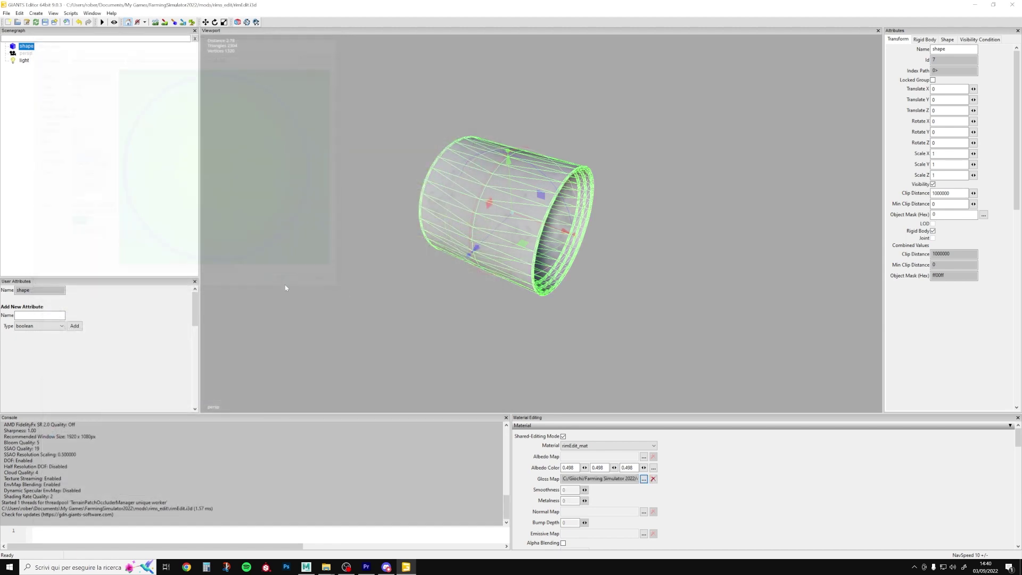
left_click(644, 511)
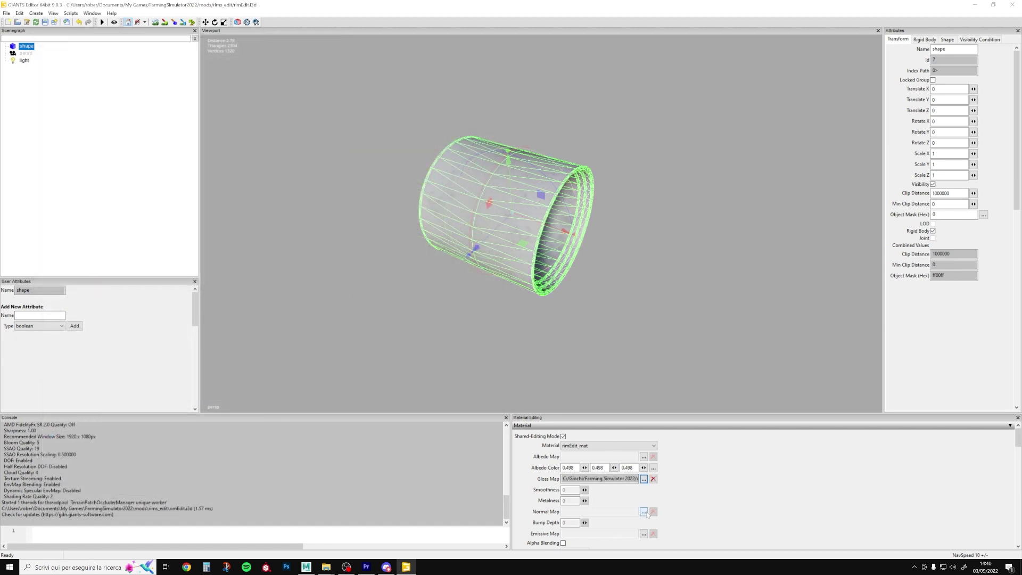
left_click(322, 57)
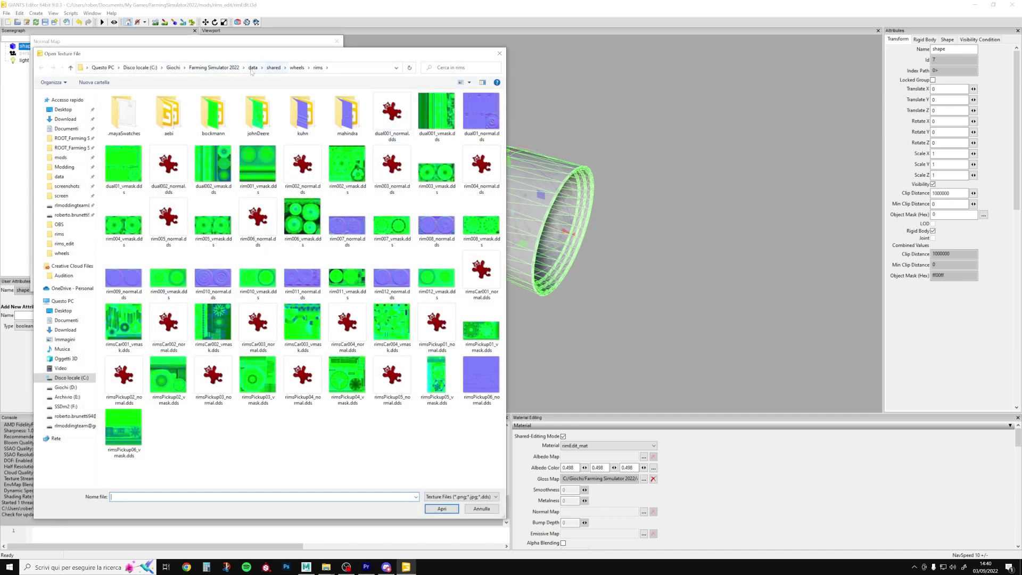
left_click(252, 67)
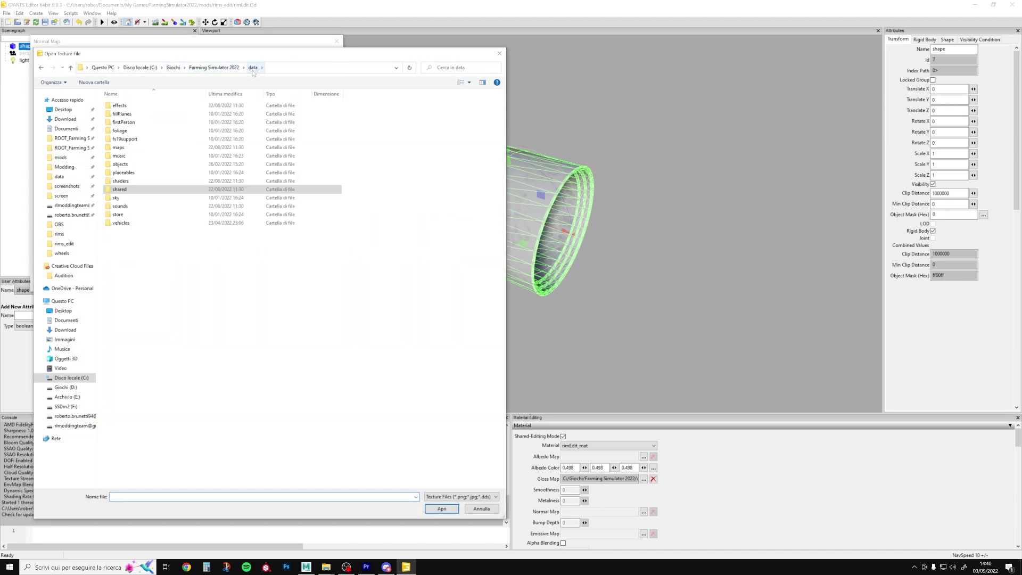
double_click(133, 189)
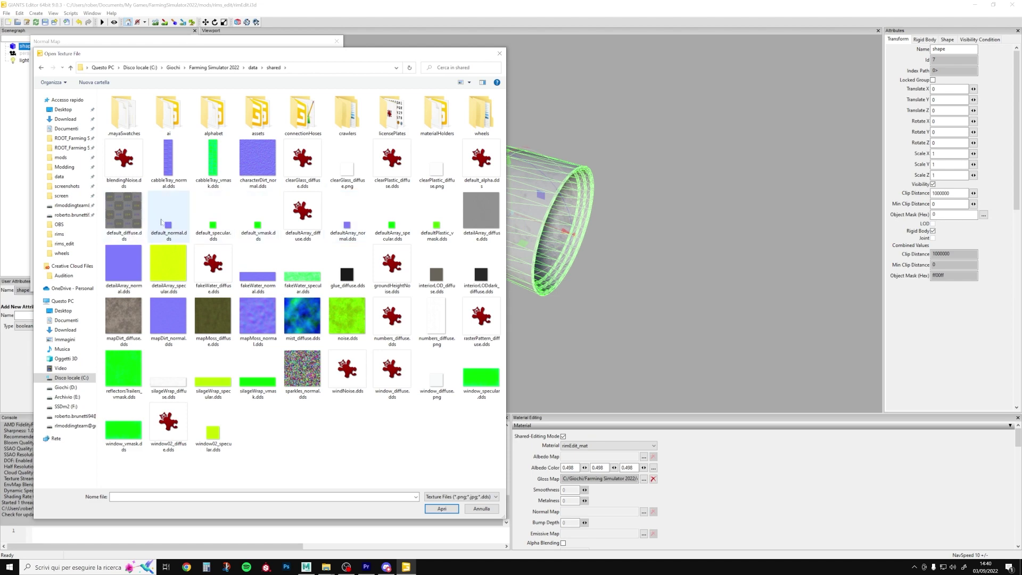
double_click(186, 232)
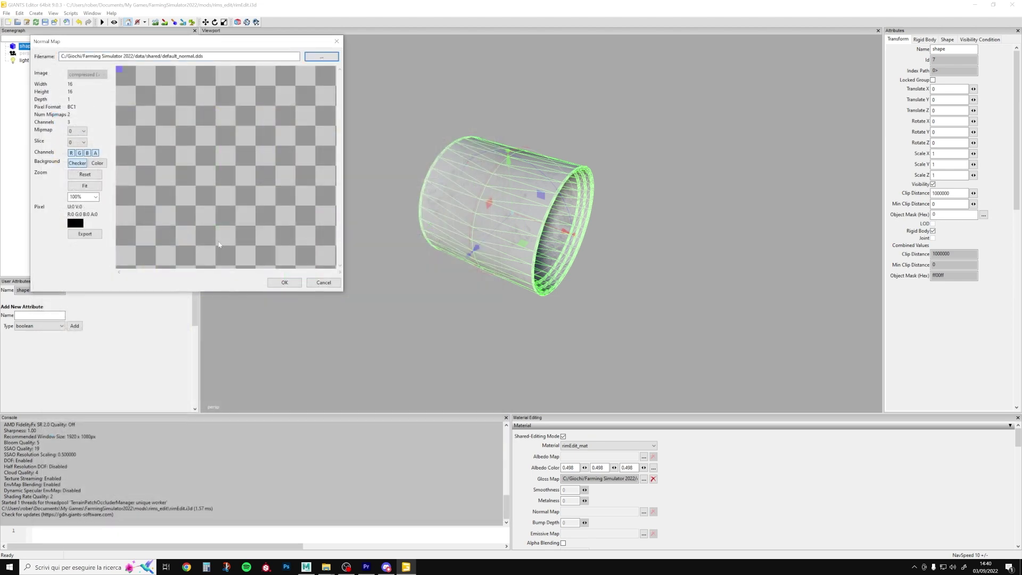
left_click(285, 282)
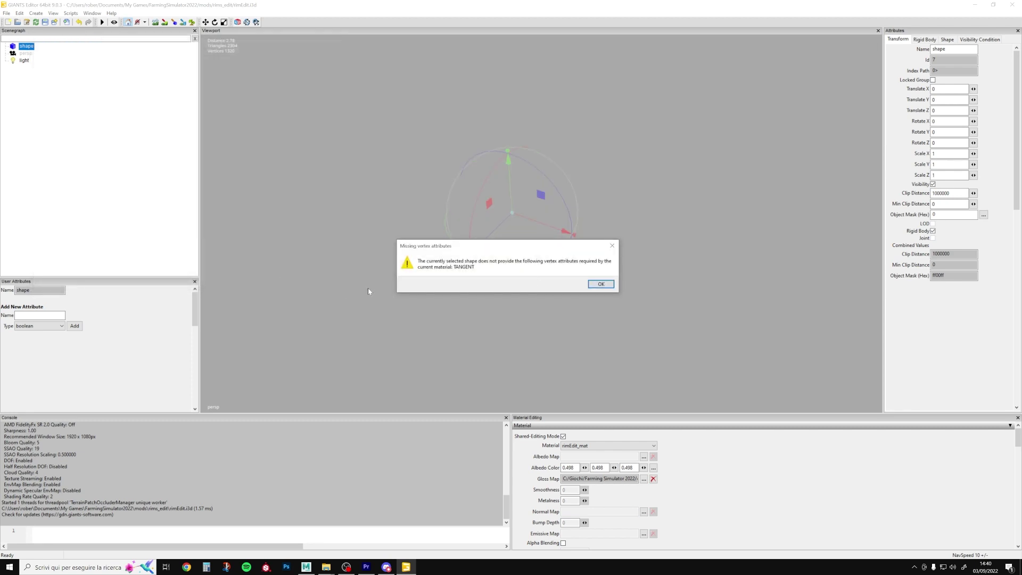
left_click(594, 288)
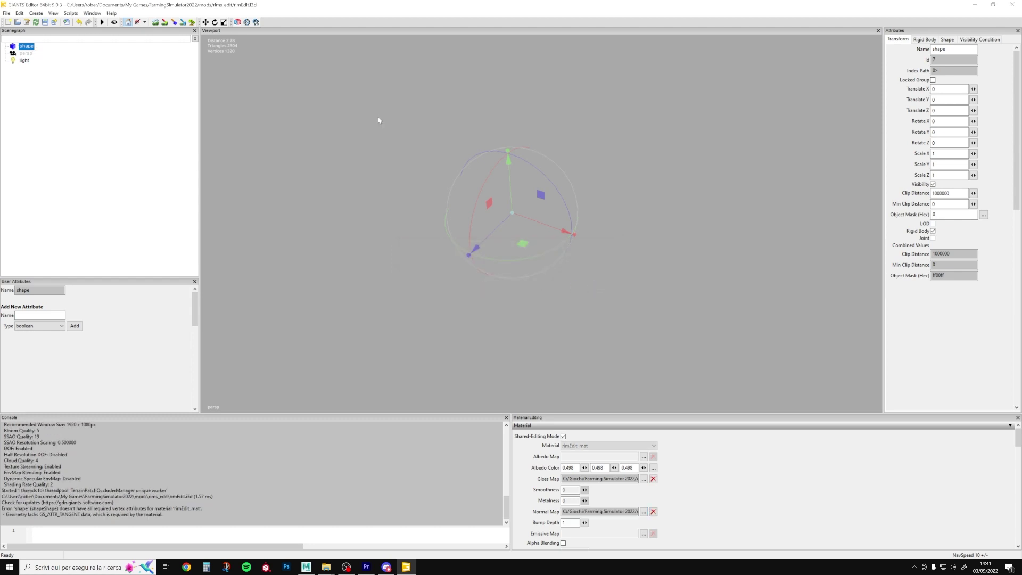
Step: Enable tangents in the rim shape's mesh settings
left_click(948, 40)
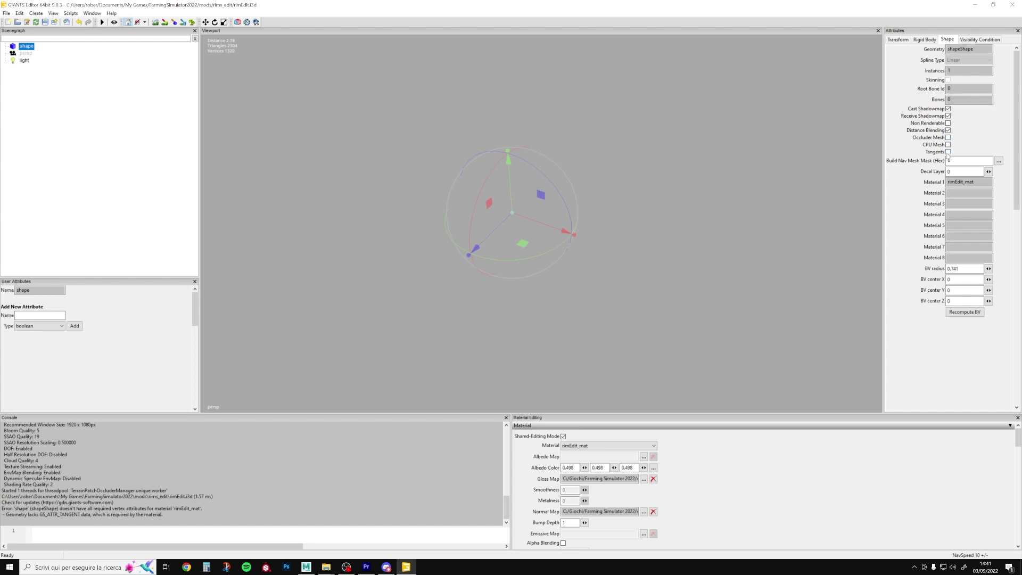
left_click(948, 152)
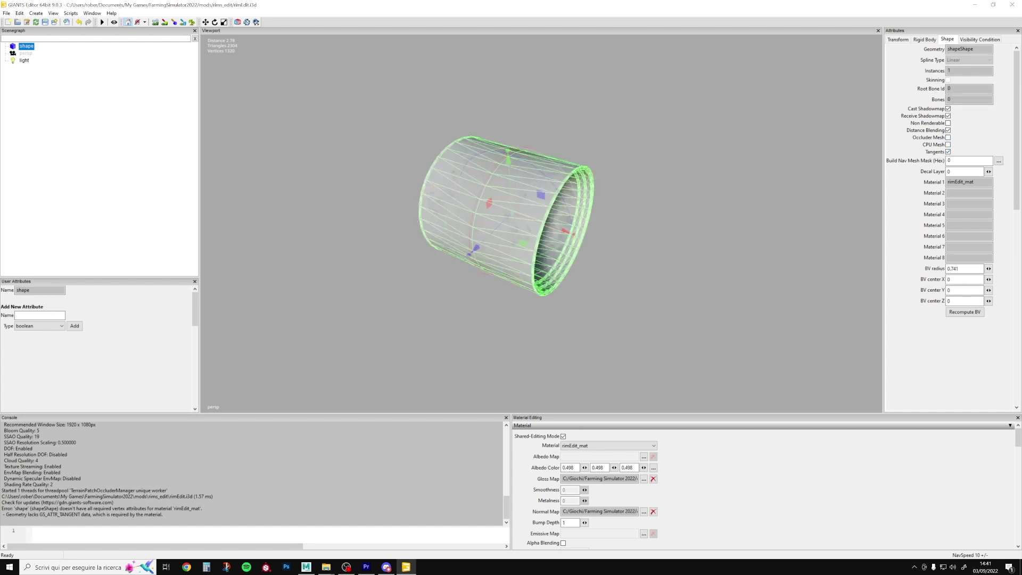
left_click_drag(163, 515, 2, 508)
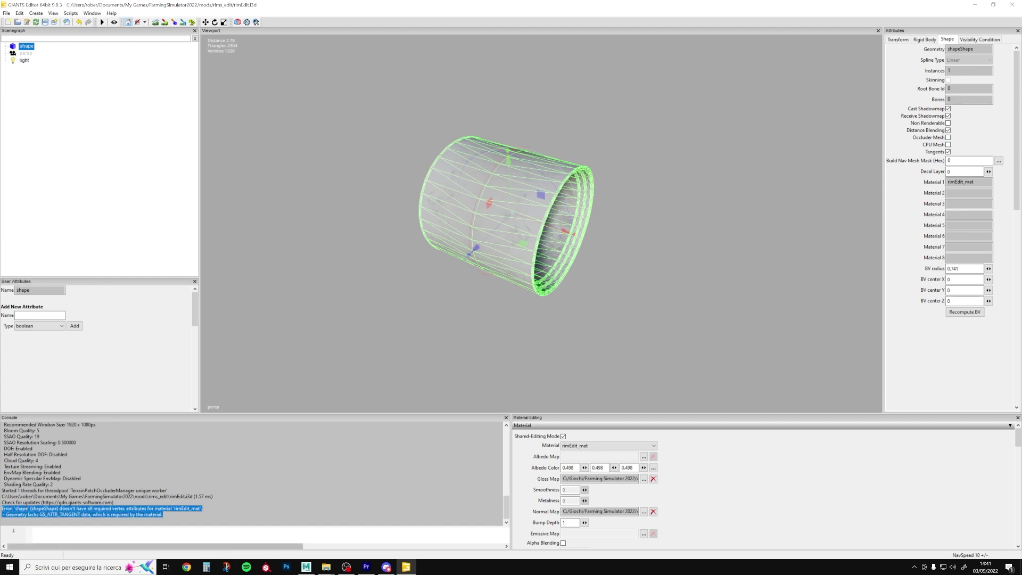
left_click(203, 509)
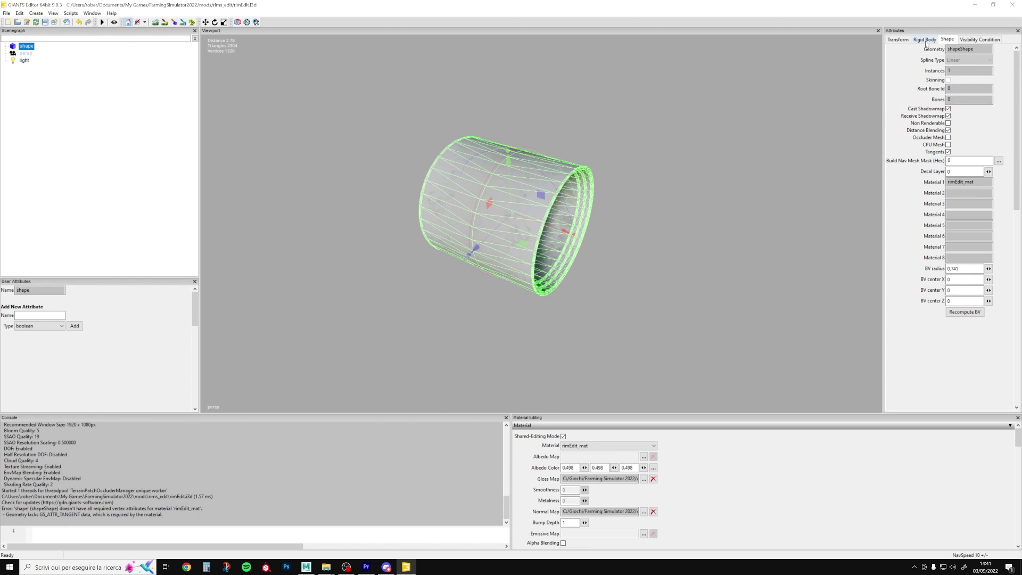
Step: Set the shape's Clip Distance to 800 and turn off Rigid Body
left_click(905, 40)
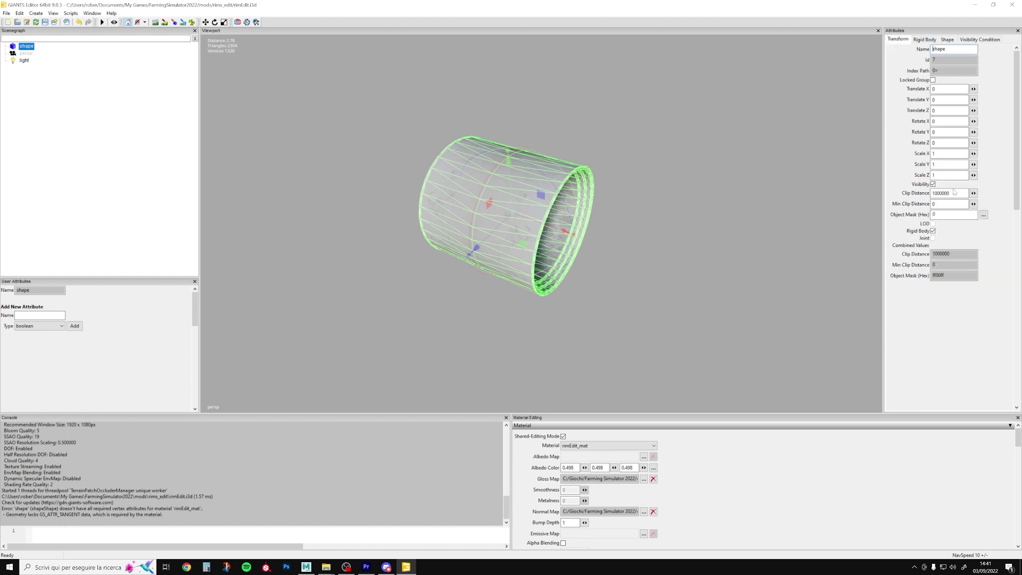
double_click(956, 193)
type("800")
key("Return")
left_click(934, 231)
scroll(745, 461, "down", 3)
scroll(776, 458, "down", 2)
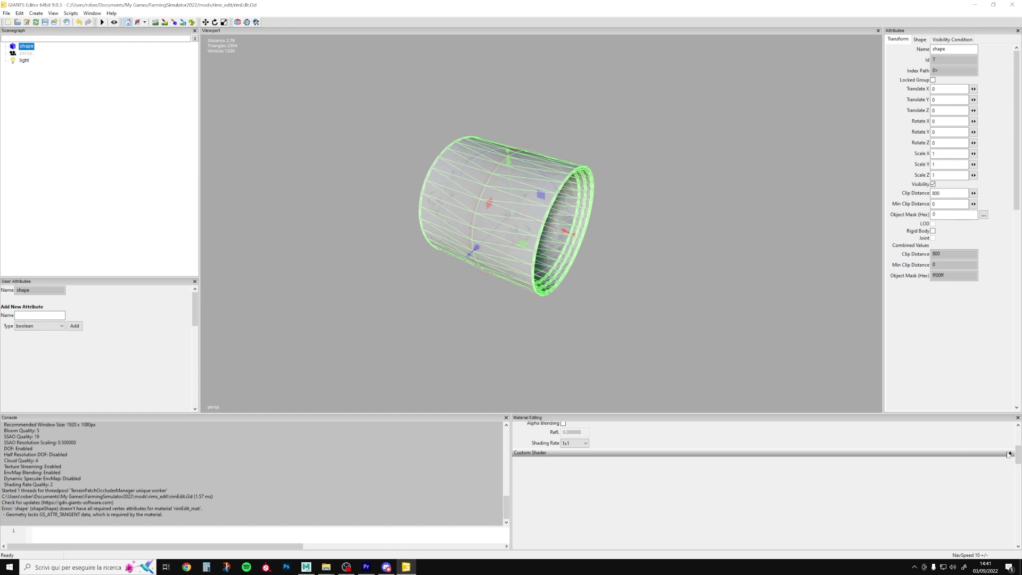
Step: Load data/shaders/vehicleShader.xml as the custom shader with the rim_colorMask variation
left_click(1009, 454)
left_click(648, 466)
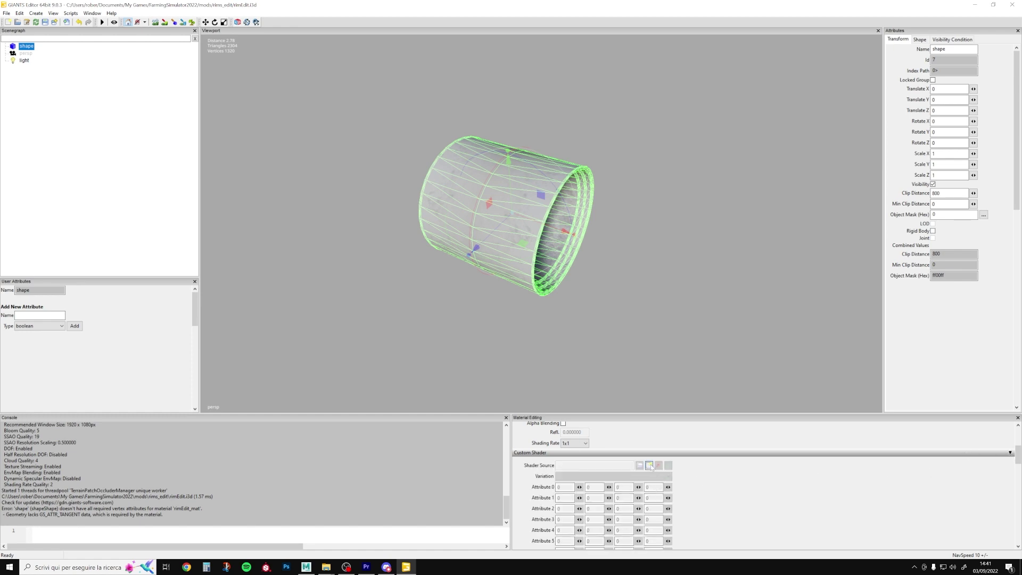
left_click(117, 168)
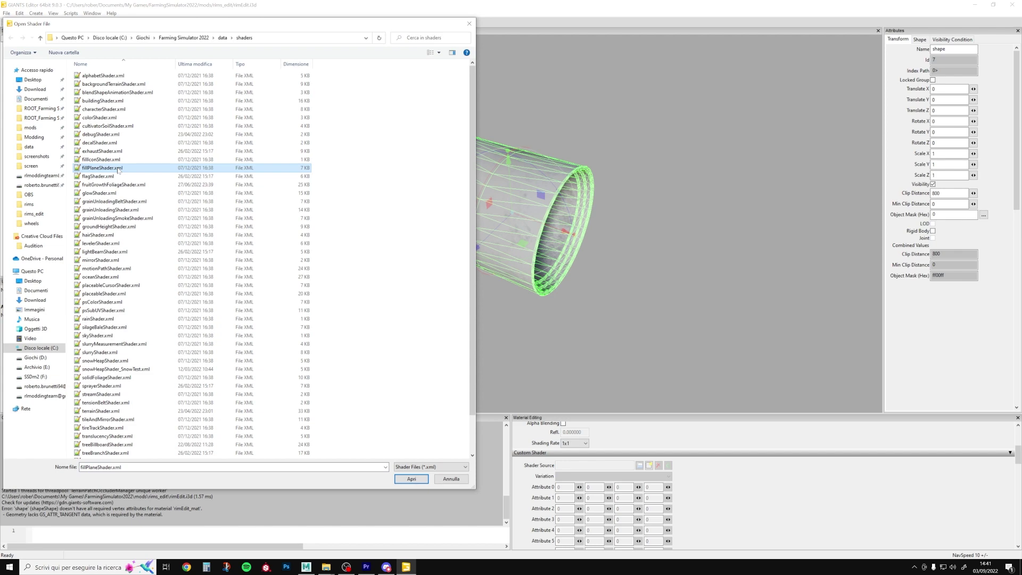
key("v")
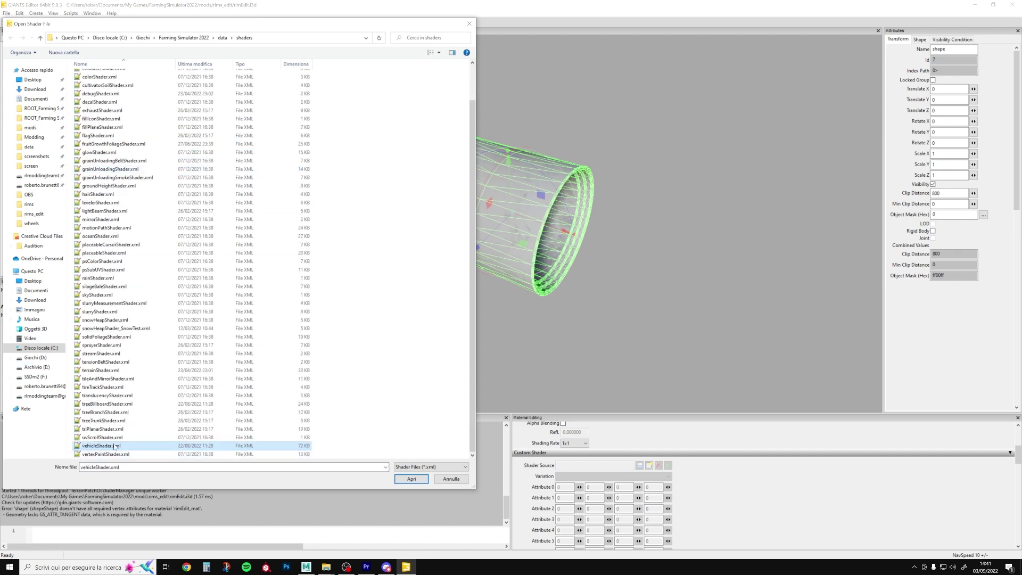
double_click(114, 447)
left_click(569, 476)
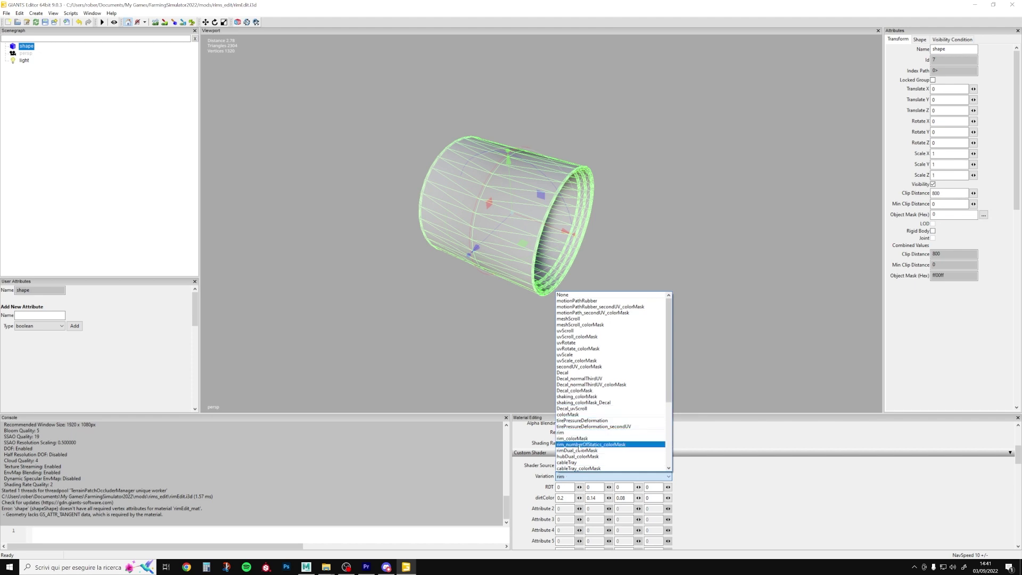
left_click(576, 439)
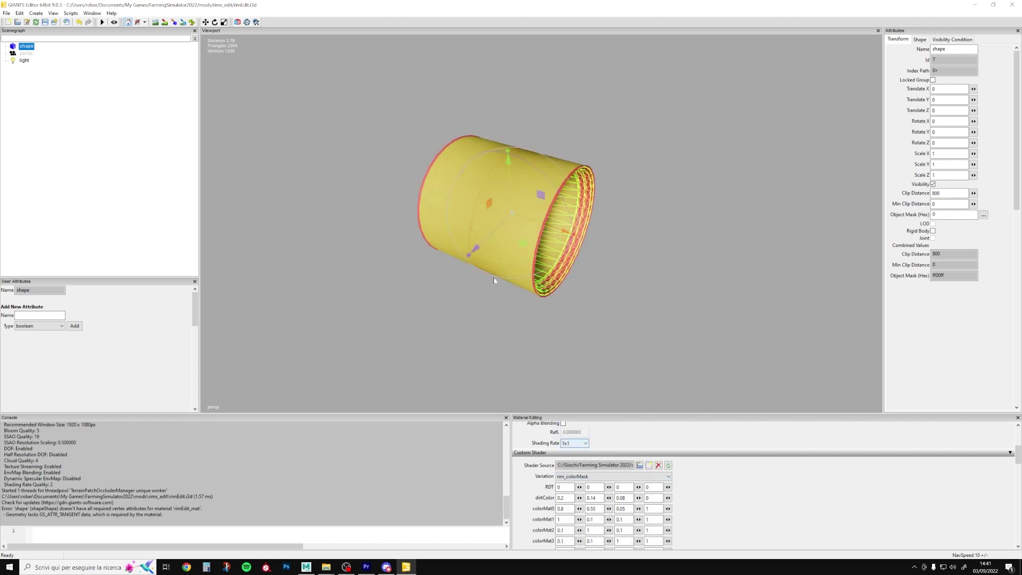
mouse_move(496, 277)
middle_mouse_down()
mouse_move(499, 343)
mouse_move(505, 311)
middle_mouse_up()
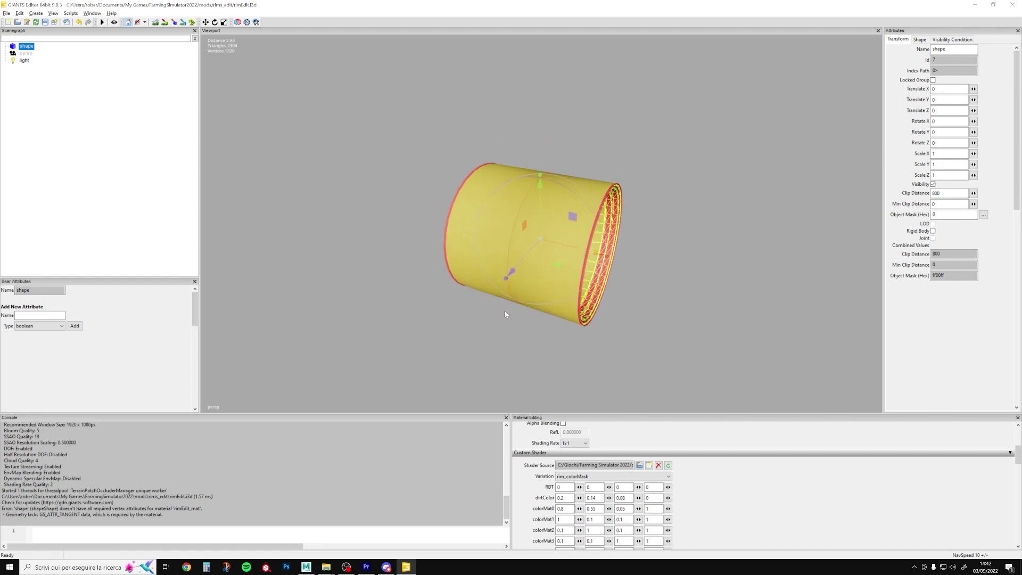
scroll(505, 314, "up", 2)
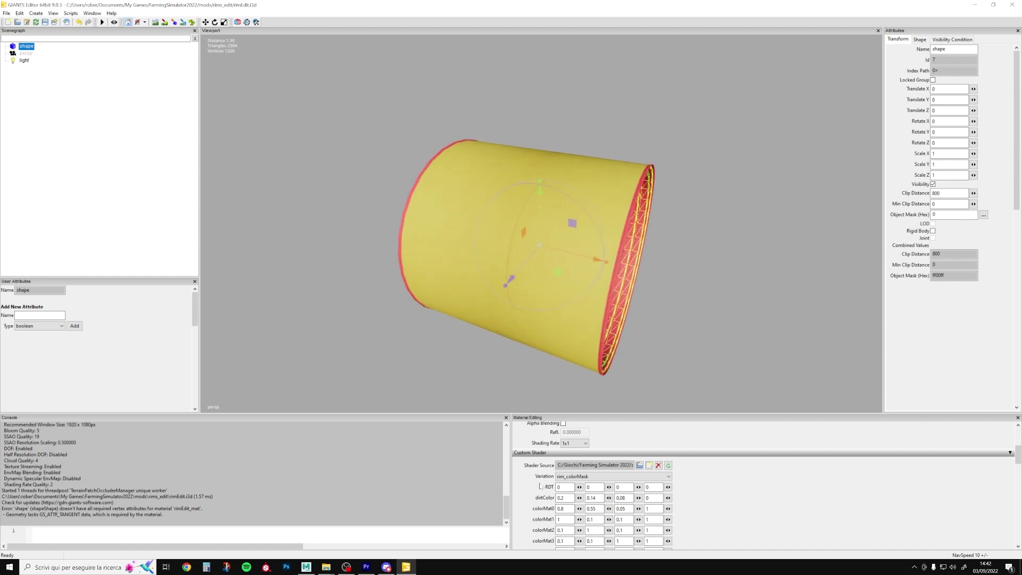
Step: Enter width 10 and diameter 40 in rimEdit_mat's widthAndDiam shader parameter
scroll(528, 472, "down", 3)
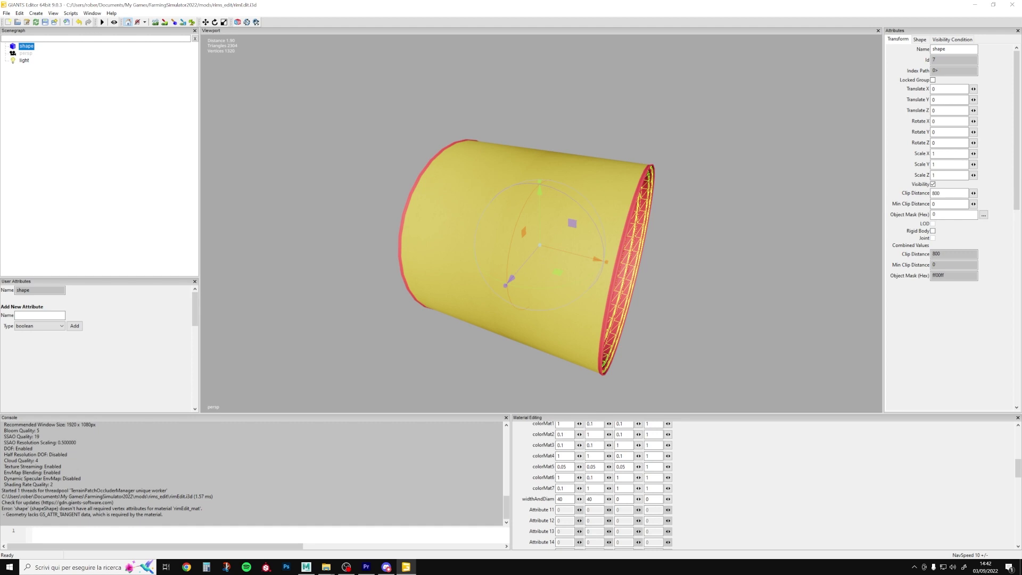
left_click(580, 499)
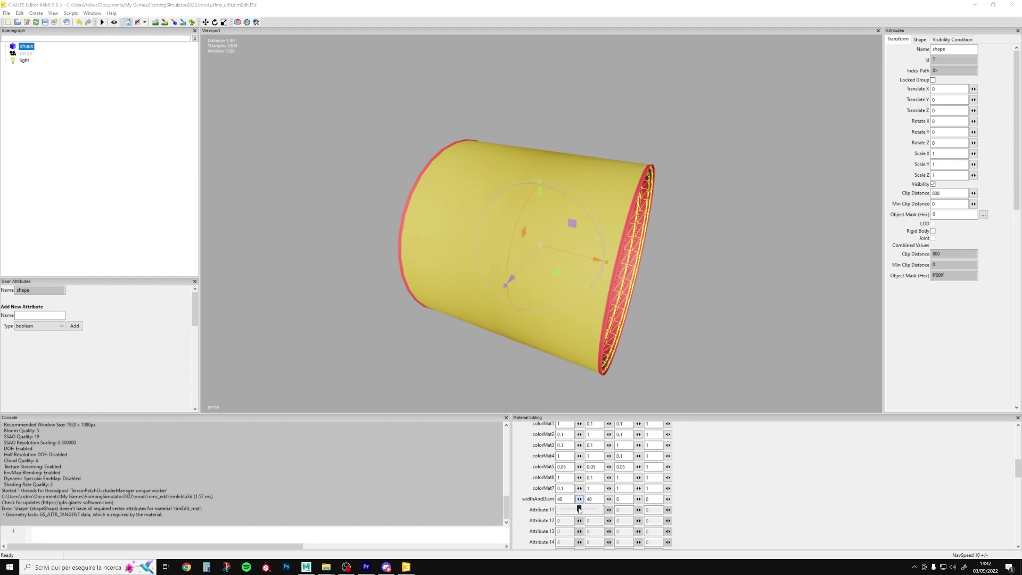
mouse_move(579, 499)
left_mouse_down()
mouse_move(559, 514)
mouse_move(630, 512)
mouse_move(614, 519)
mouse_move(586, 511)
mouse_move(625, 510)
left_mouse_up()
left_click(608, 498)
left_click(580, 499)
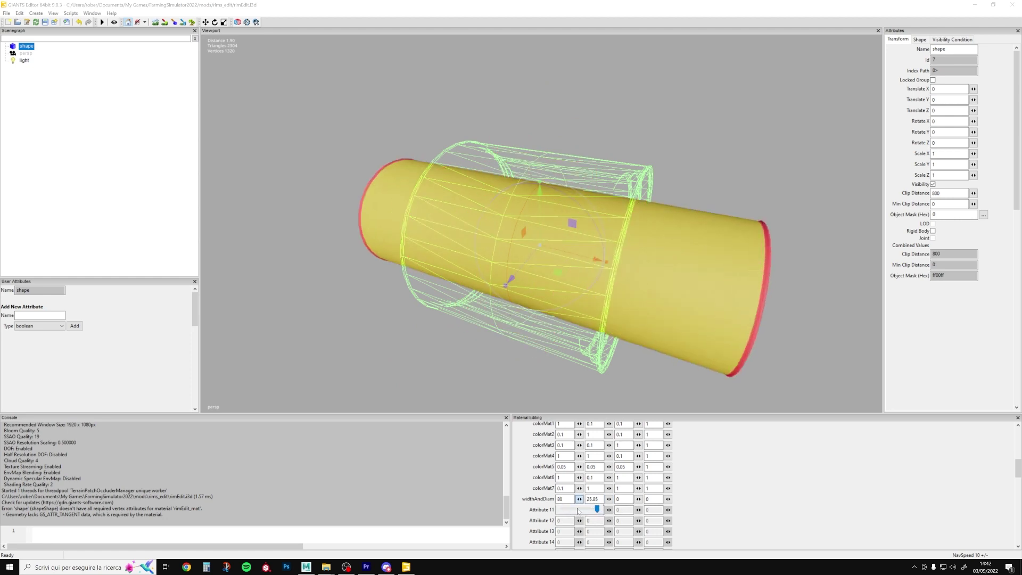
double_click(563, 499)
type("12")
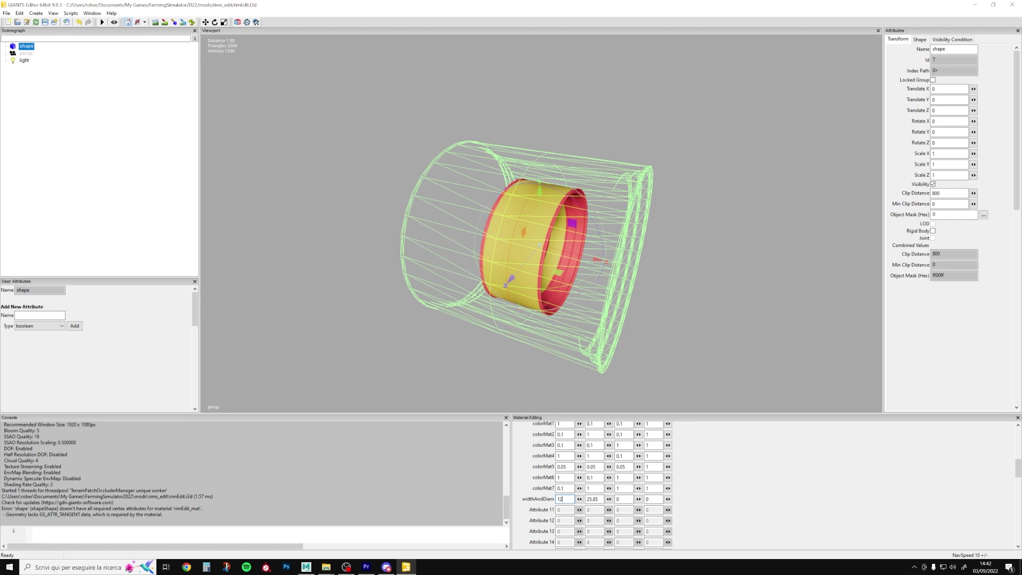
key("BackSpace")
type("0")
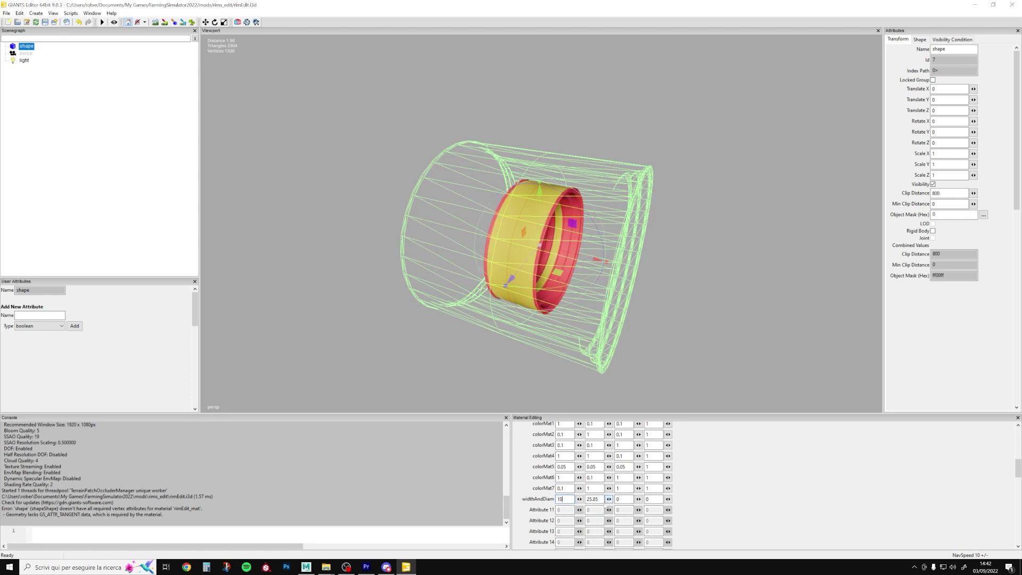
double_click(593, 499)
type("40")
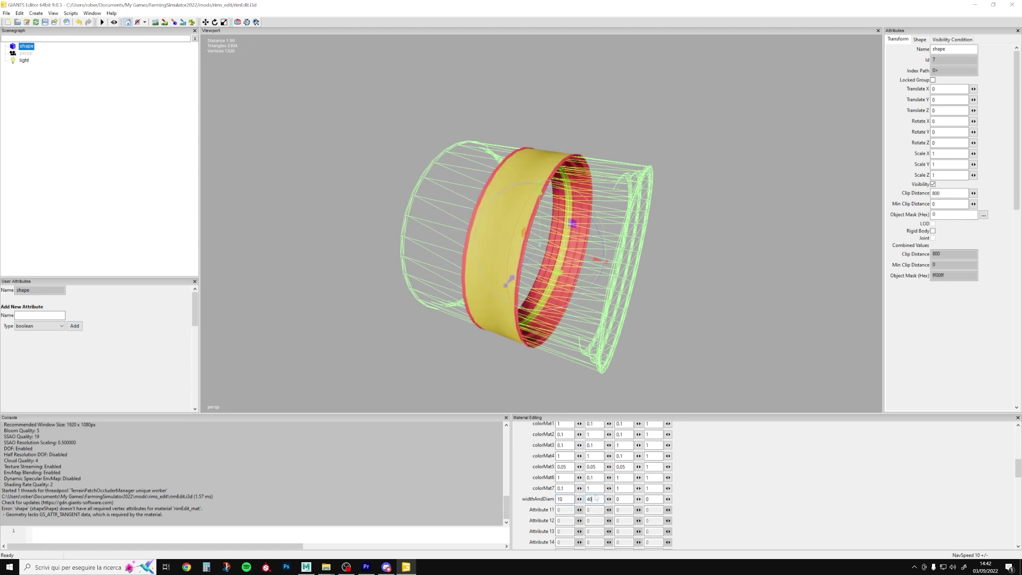
key("Return")
Step: Delete the temporary light node and save rimEdit.i3d
left_click(164, 246)
left_click(24, 64)
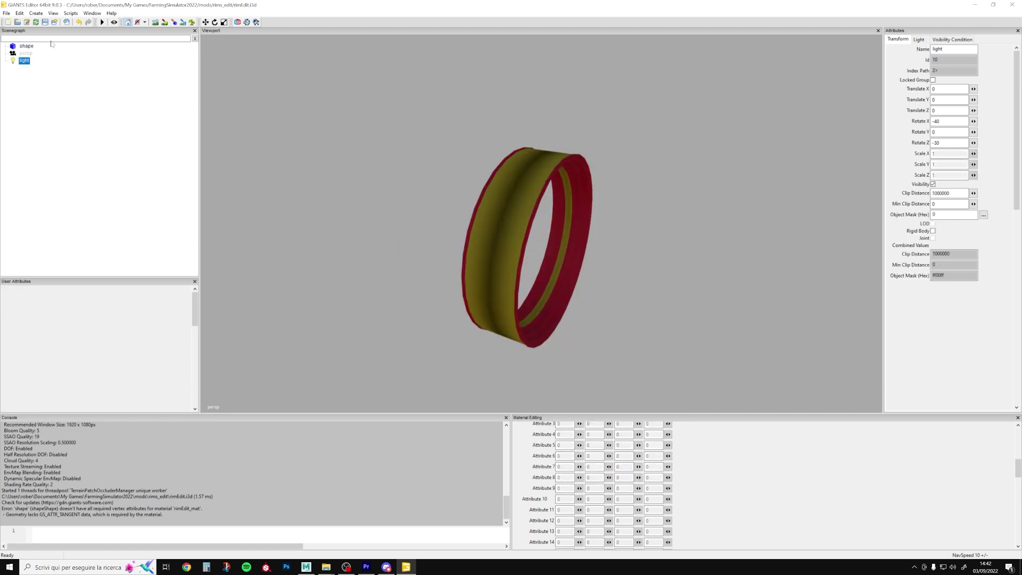
key("Delete")
left_click(45, 22)
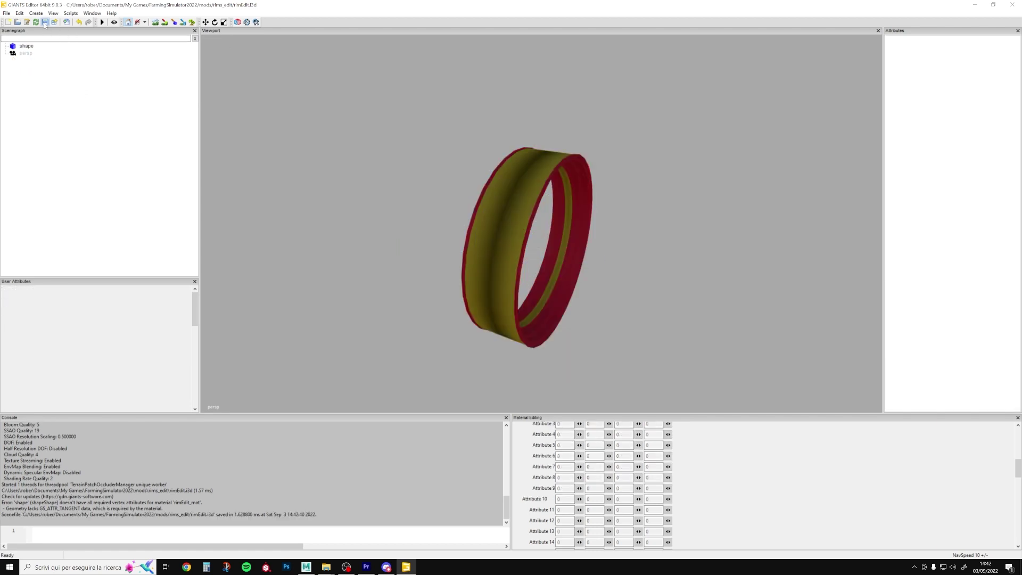
Step: Close GIANTS Editor and open rimEdit.i3d via Edit with Notepad++
left_click(1017, 9)
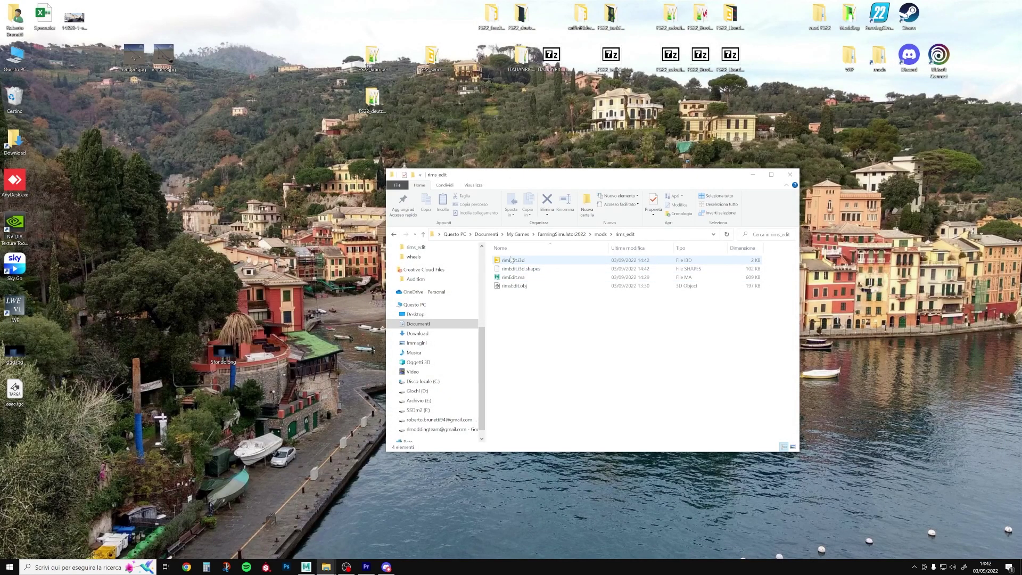
right_click(511, 260)
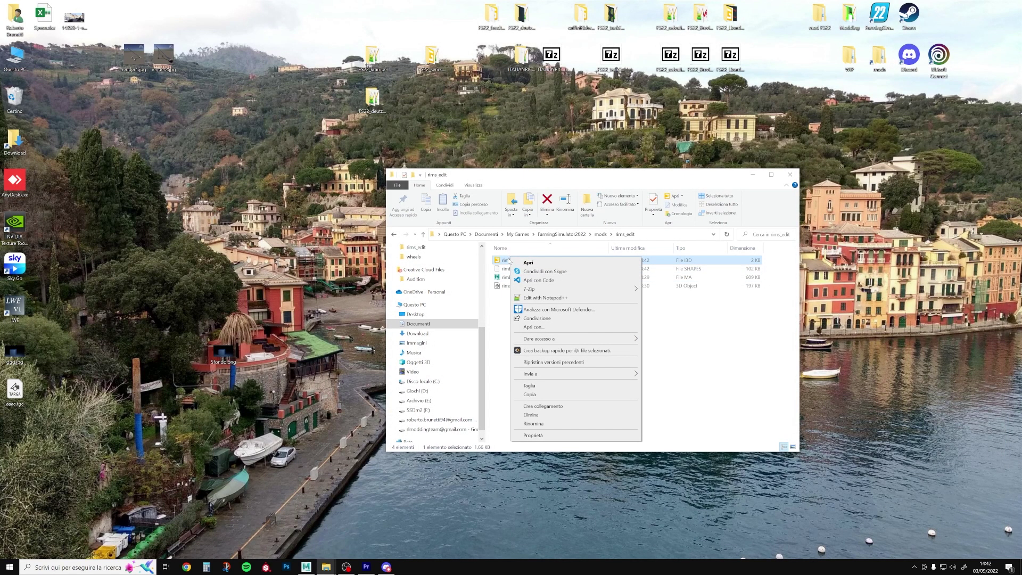
right_click(506, 257)
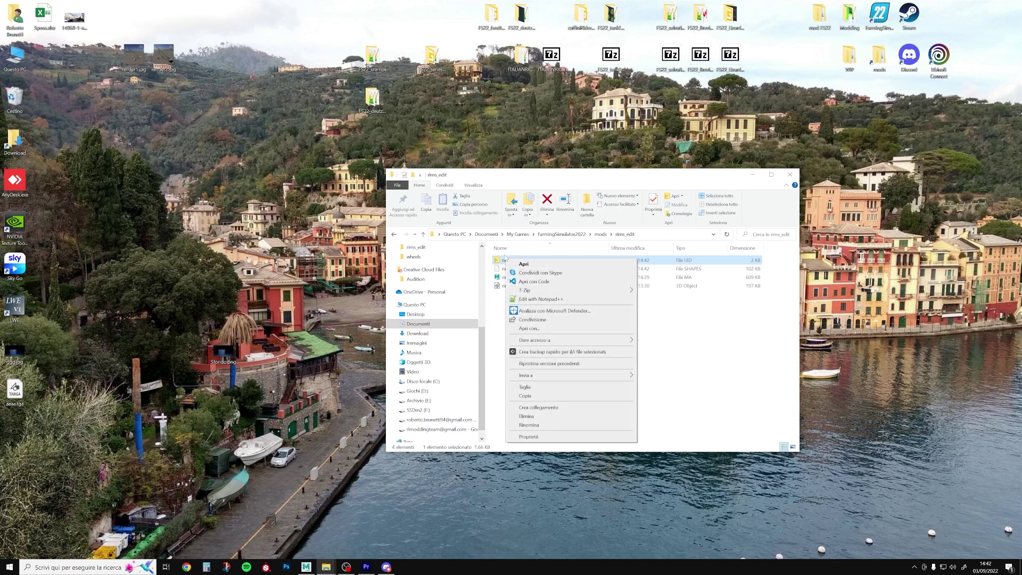
left_click(531, 299)
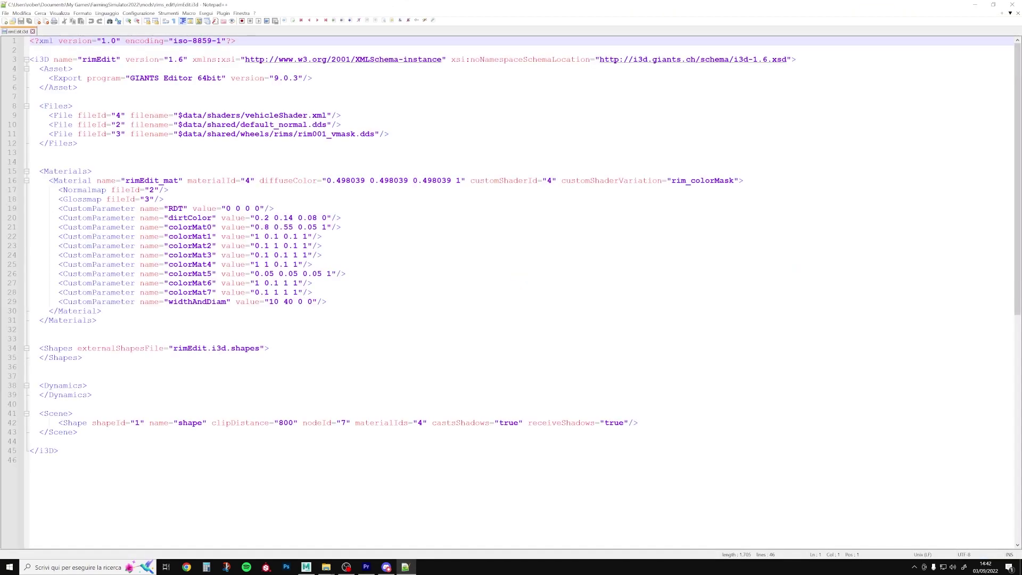
Step: Inspect the $data part of the vehicleShader.xml path on line 9
double_click(200, 115)
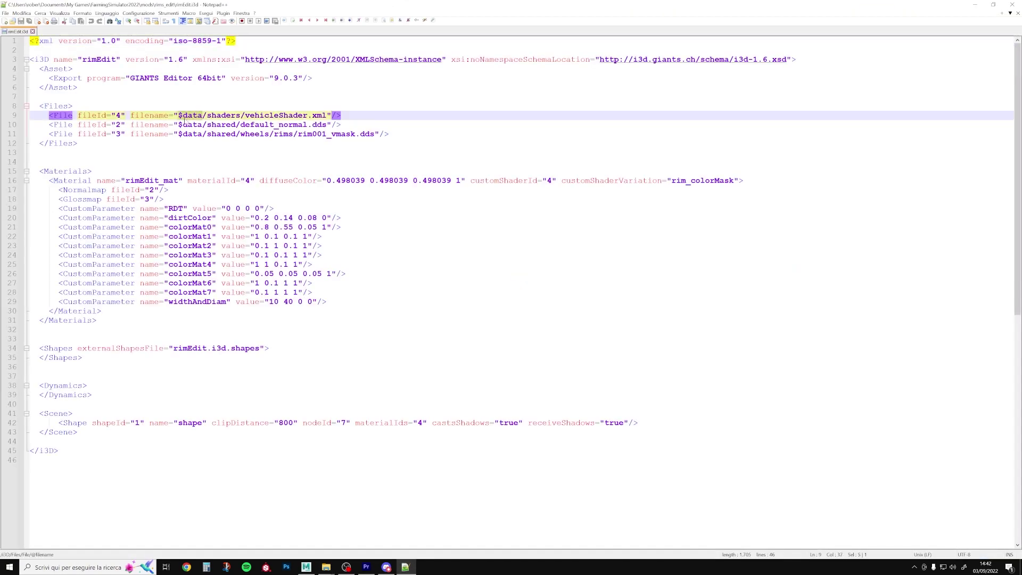
double_click(188, 116)
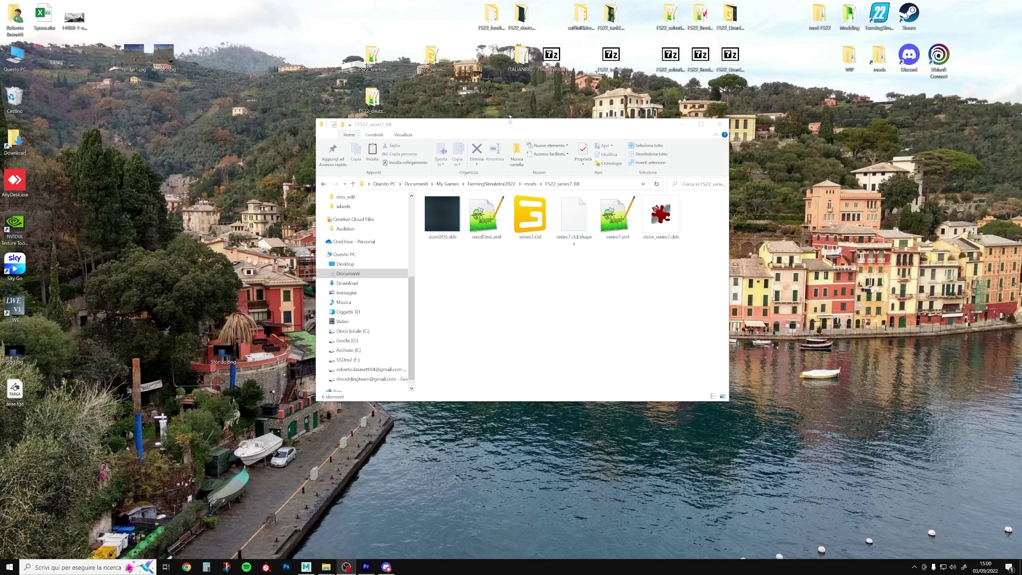
mouse_move(511, 126)
left_mouse_down()
mouse_move(495, 149)
mouse_move(490, 137)
left_mouse_up()
left_click_drag(687, 275, 394, 204)
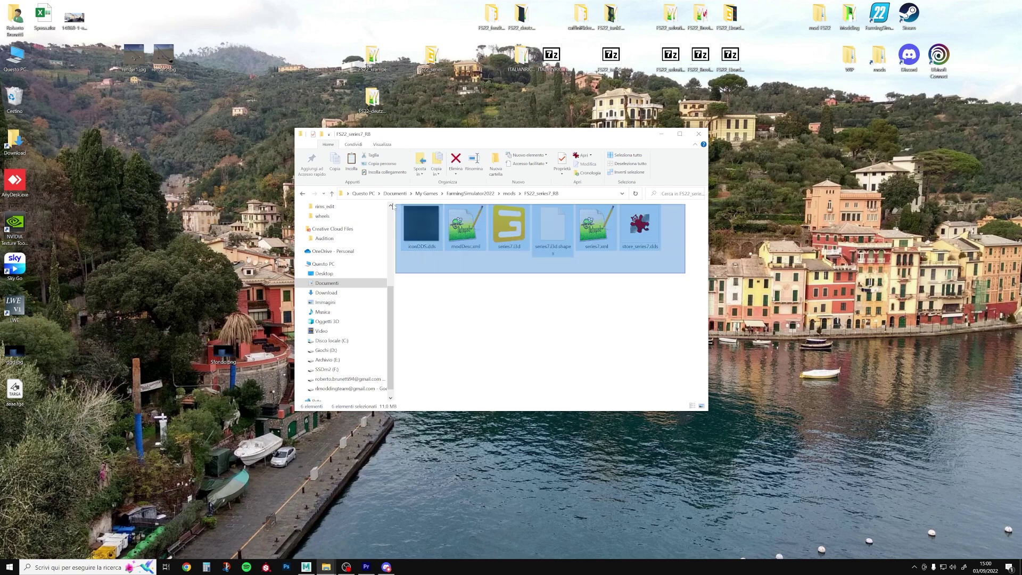
left_click(588, 283)
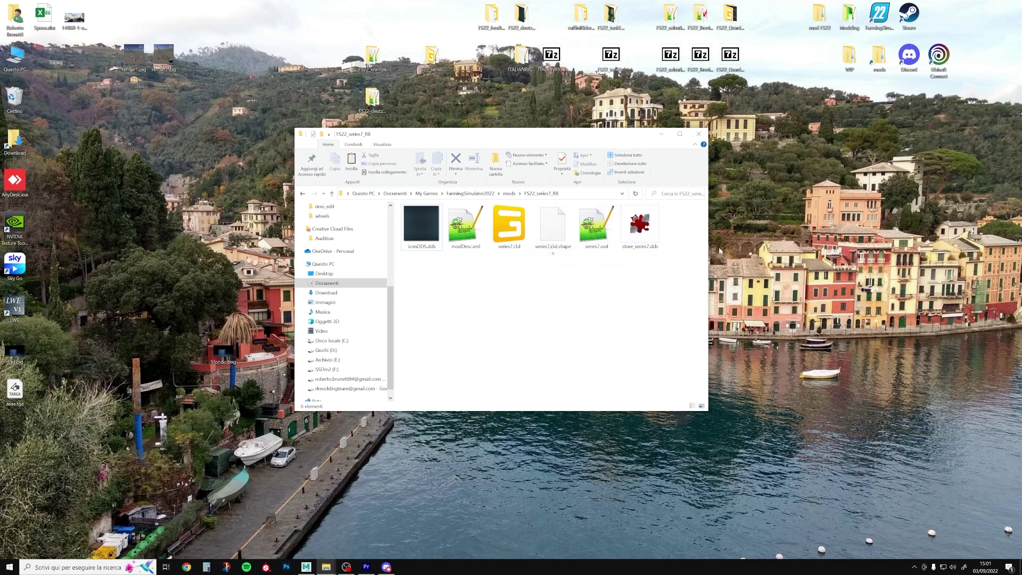
Step: Create a wheels folder in the mod and place the mods folder window beside it
left_click(493, 169)
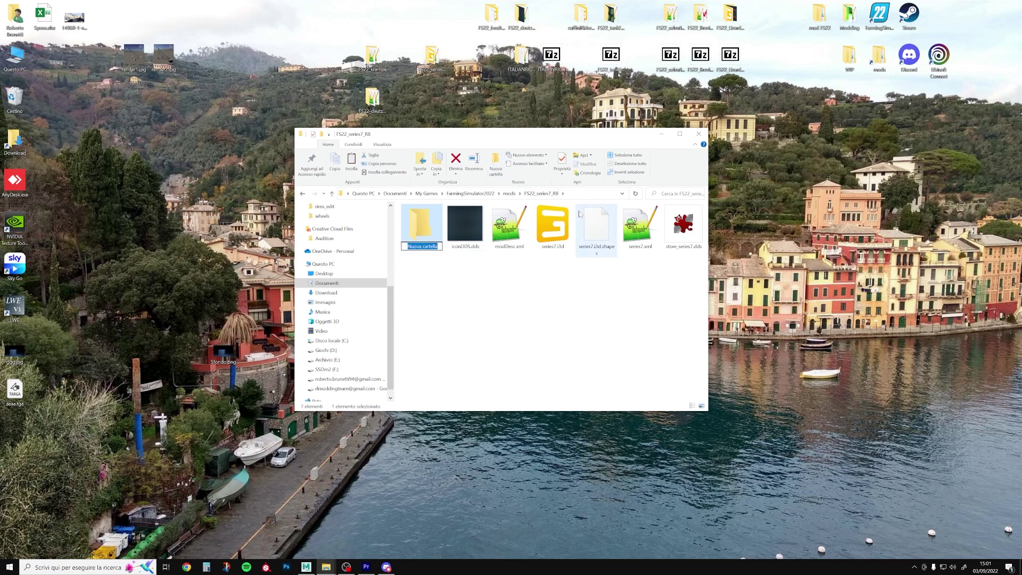
type("wheels")
key("Return")
key("Return")
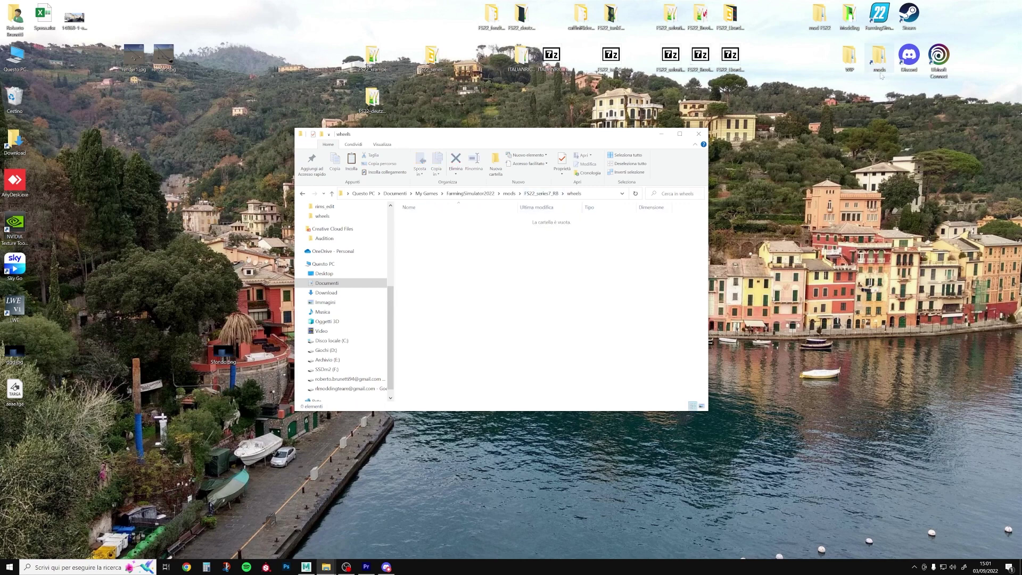
double_click(873, 62)
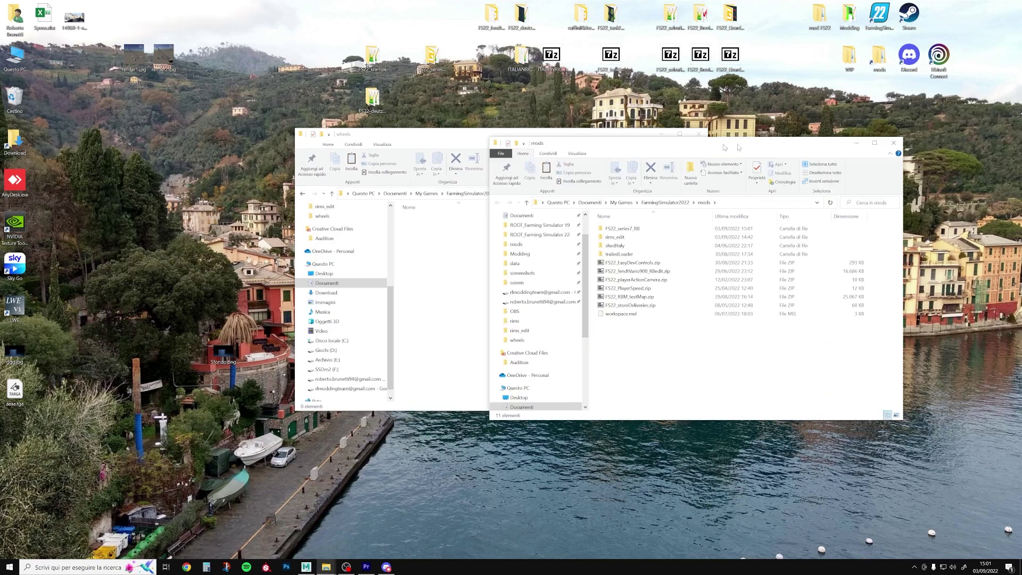
left_click_drag(541, 148, 933, 146)
Step: Copy rimEdit.i3d and rimEdit.i3d.shapes from rims_edit into the mod's wheels folder
double_click(820, 237)
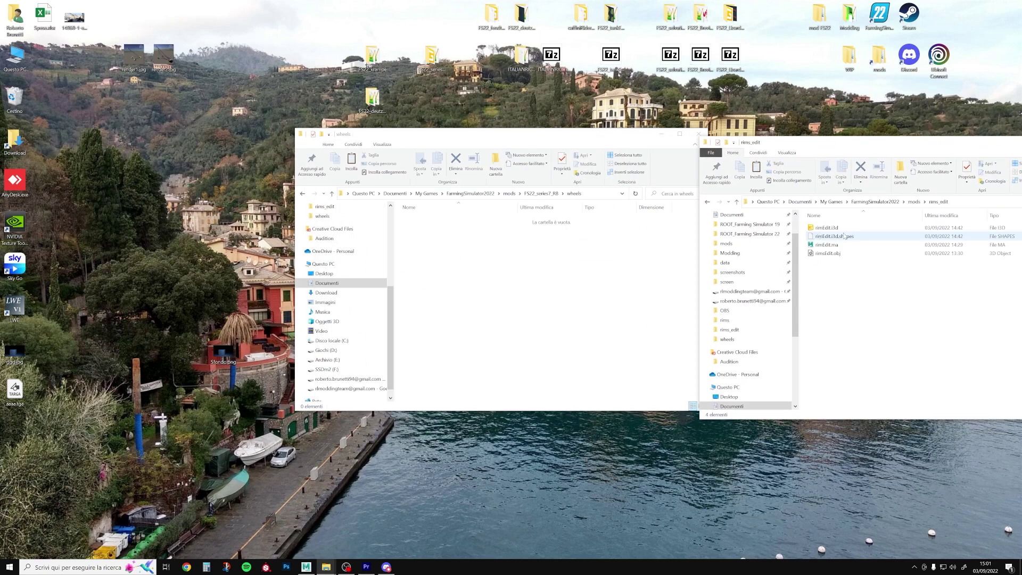
left_click(822, 236)
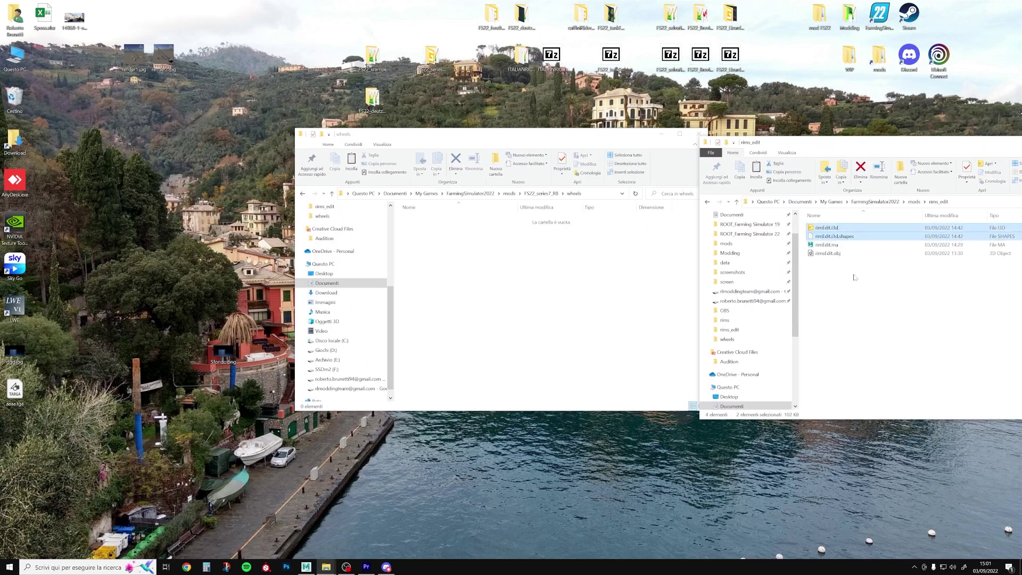
mouse_move(844, 230)
left_mouse_down()
mouse_move(481, 304)
mouse_move(857, 242)
left_mouse_up()
left_click(506, 277)
key("ctrl+v")
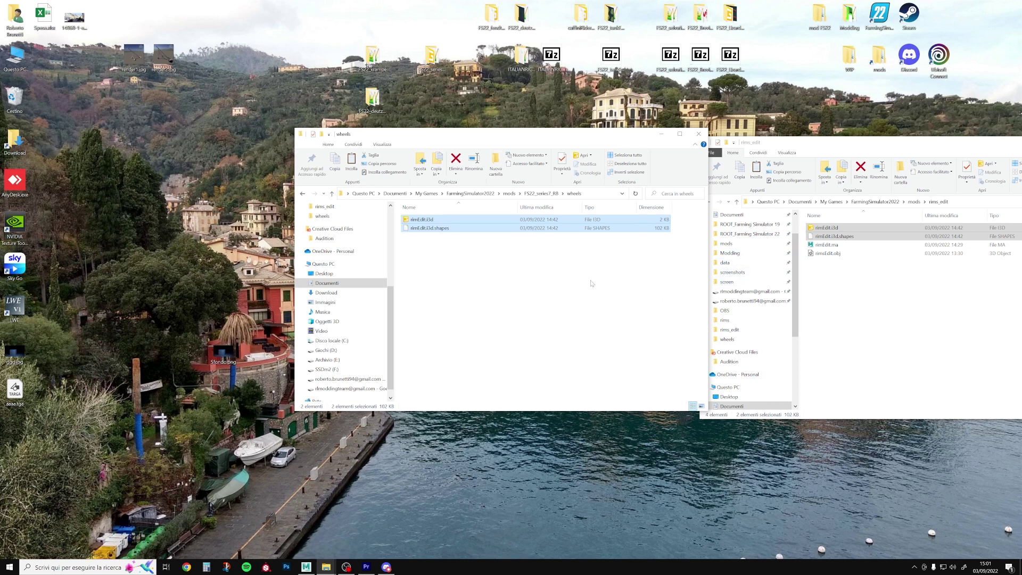
Step: Close the rims_edit window and return to the FS22_series7_RB folder
mouse_move(429, 228)
left_click(422, 227, "ctrl")
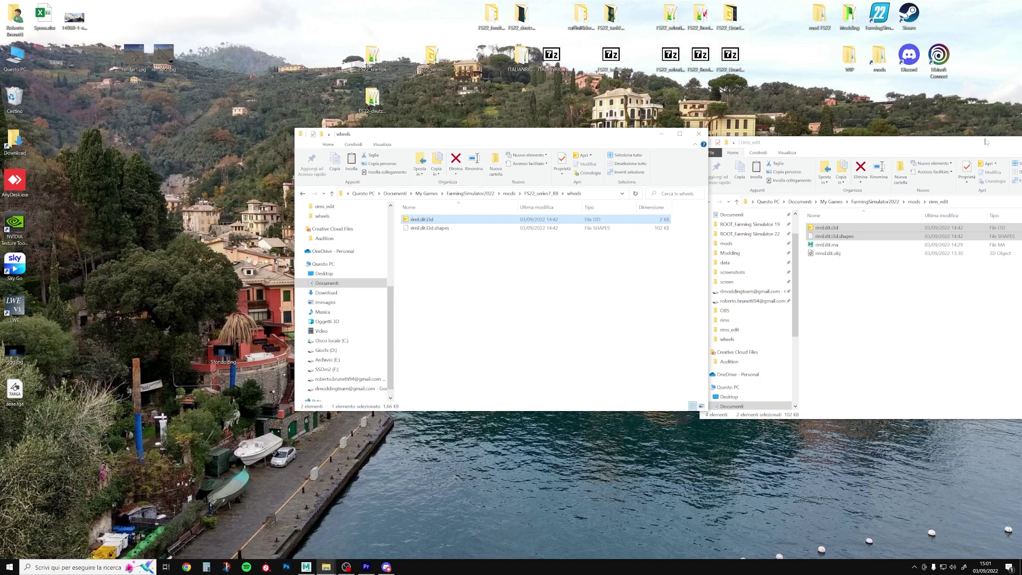
left_click_drag(946, 149, 762, 154)
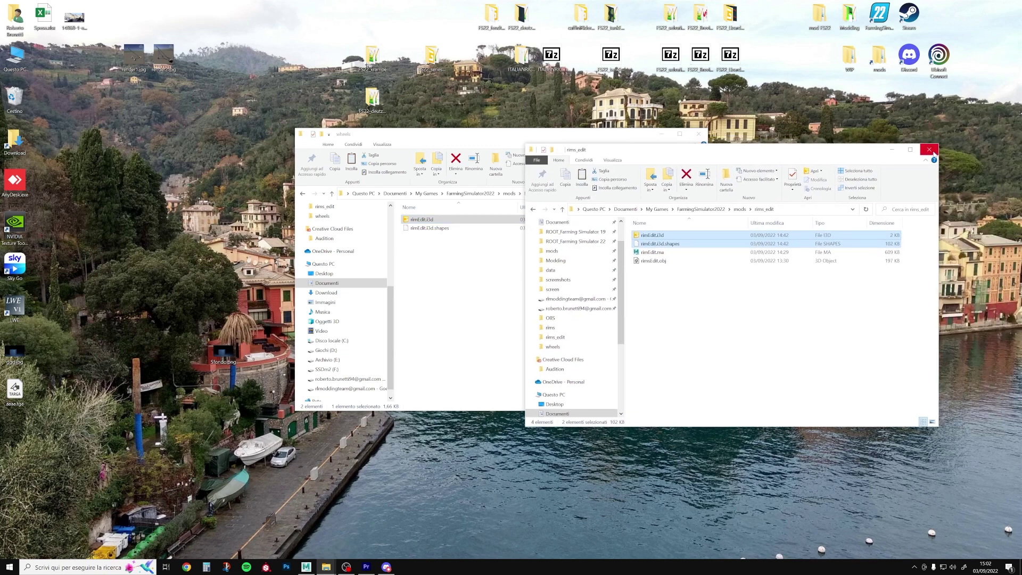
left_click(933, 155)
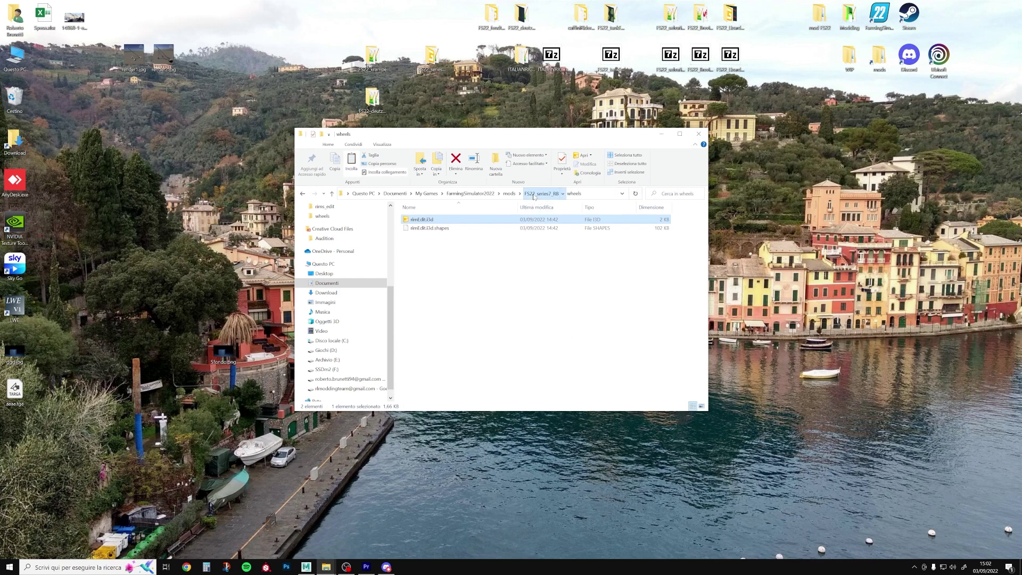
left_click(542, 193)
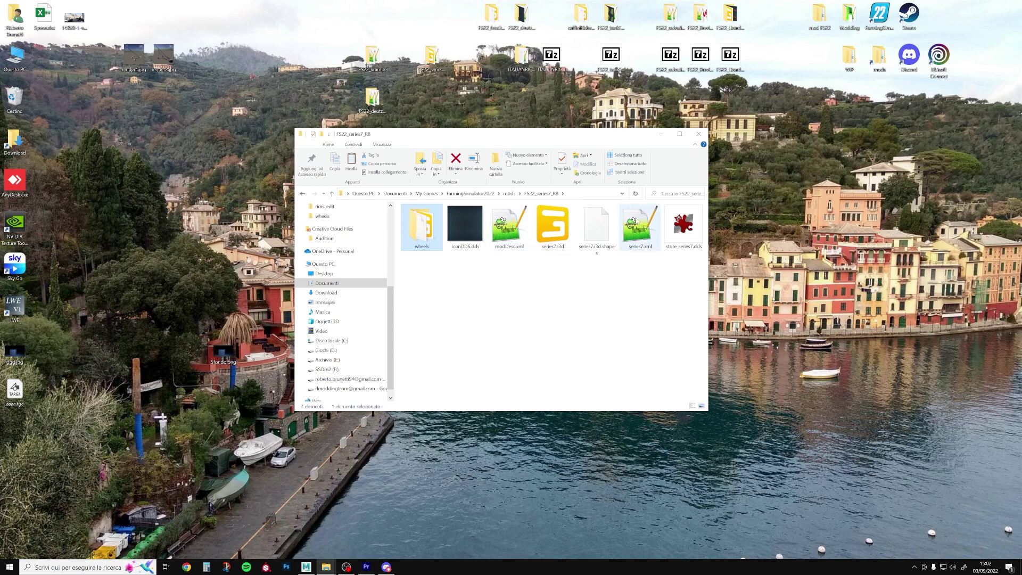
Step: Open series7.xml and locate its block of wheel entries
double_click(634, 220)
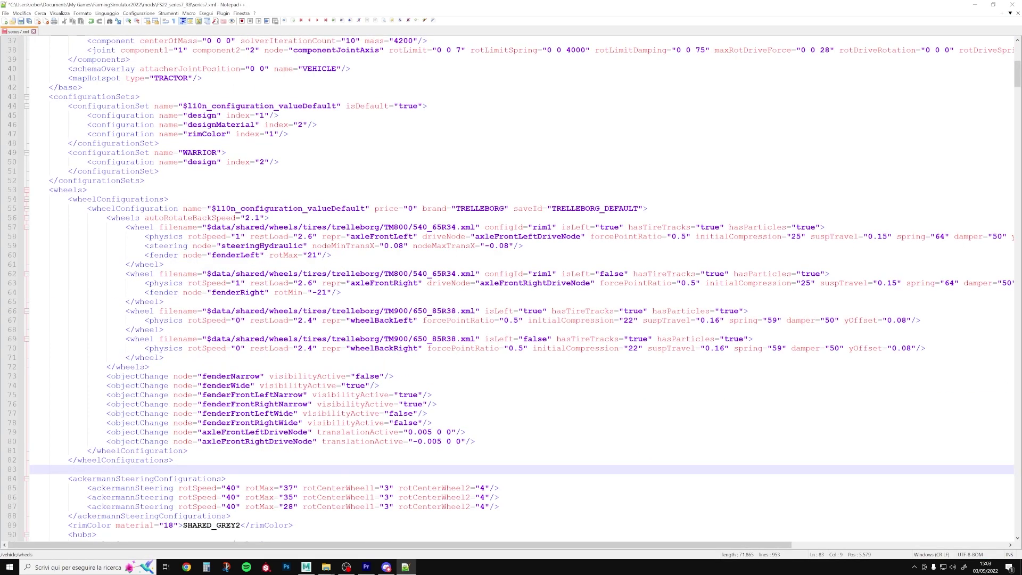
double_click(433, 227)
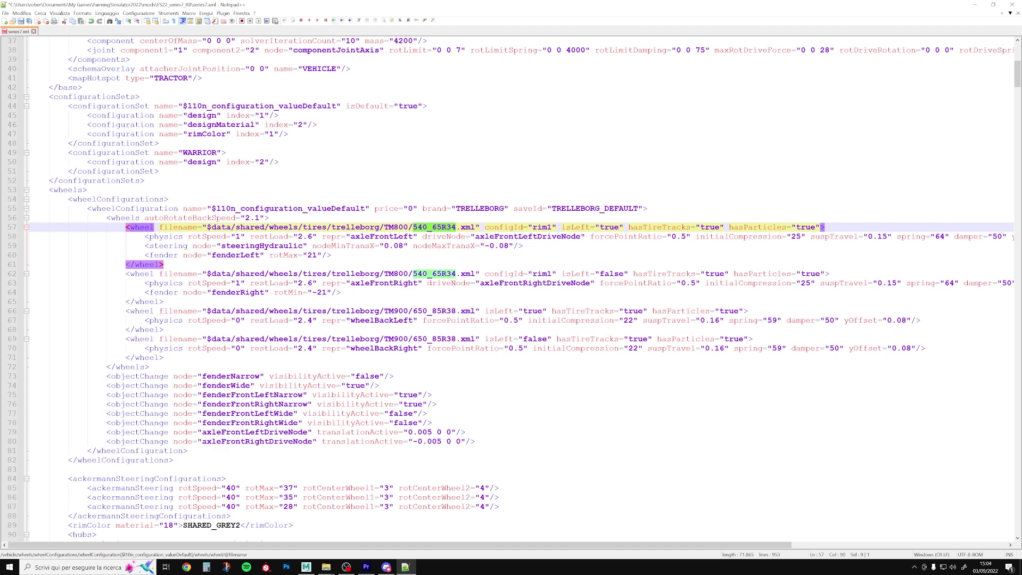
left_click_drag(164, 357, 165, 264)
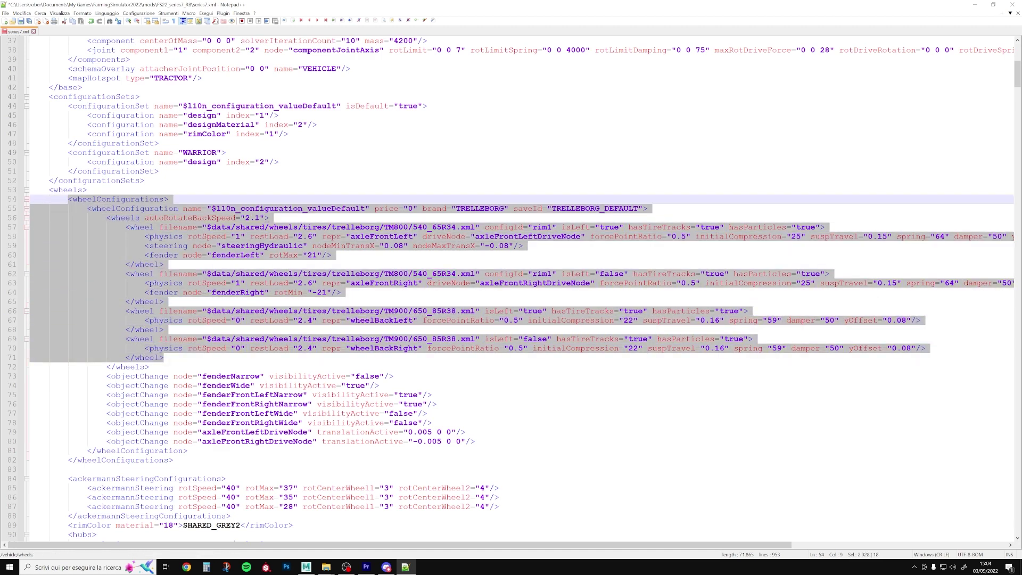
Step: Identify the front 540_65R34 and rear 650_85R38 tire file paths
left_click(207, 227)
double_click(250, 227)
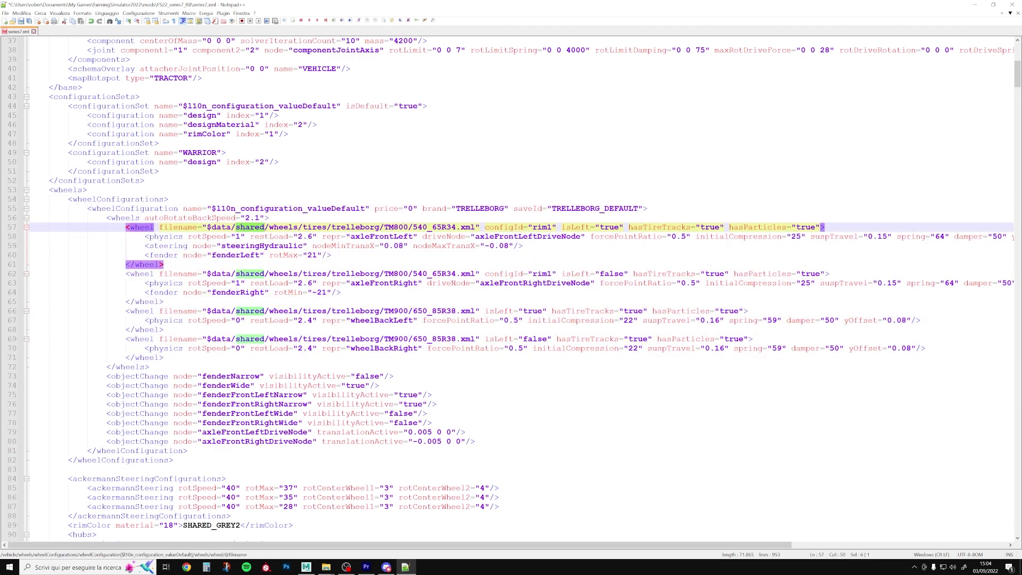
left_click(207, 228)
left_click_drag(207, 227, 523, 227)
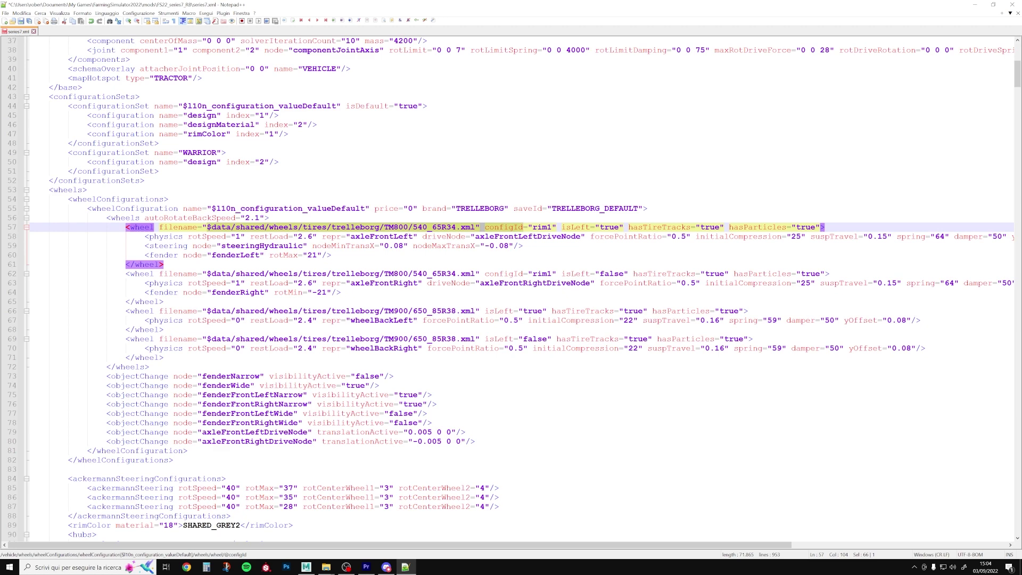
double_click(435, 227)
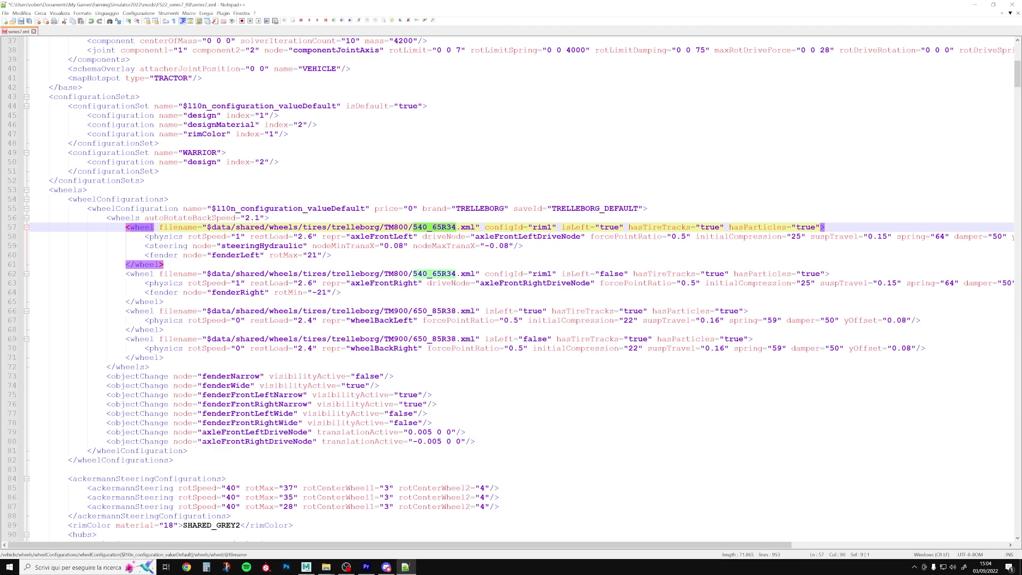
double_click(453, 311)
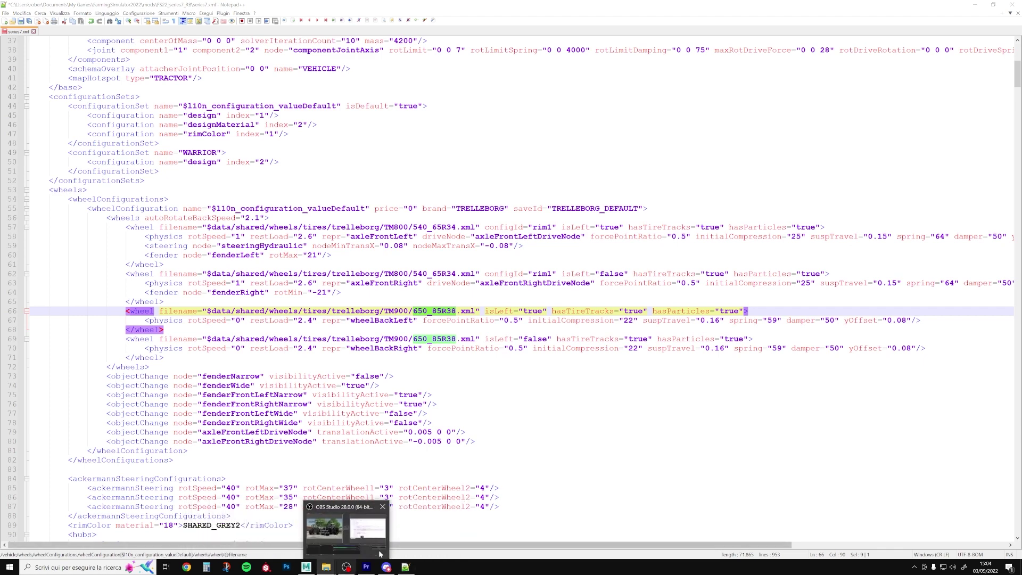
Step: Browse the game's shared data to wheels > tires > trelleborg > TM800
left_click(326, 568)
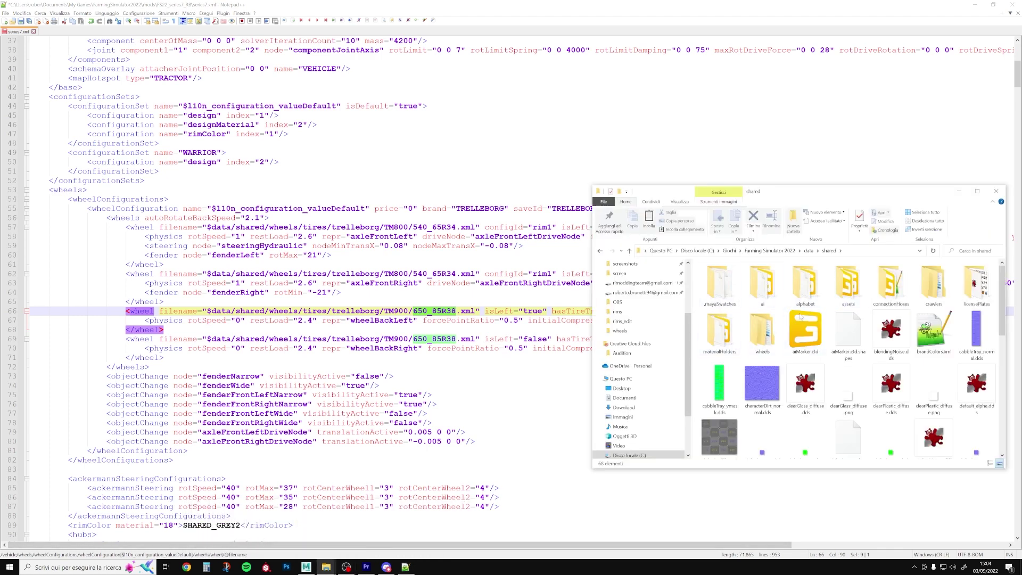
double_click(762, 332)
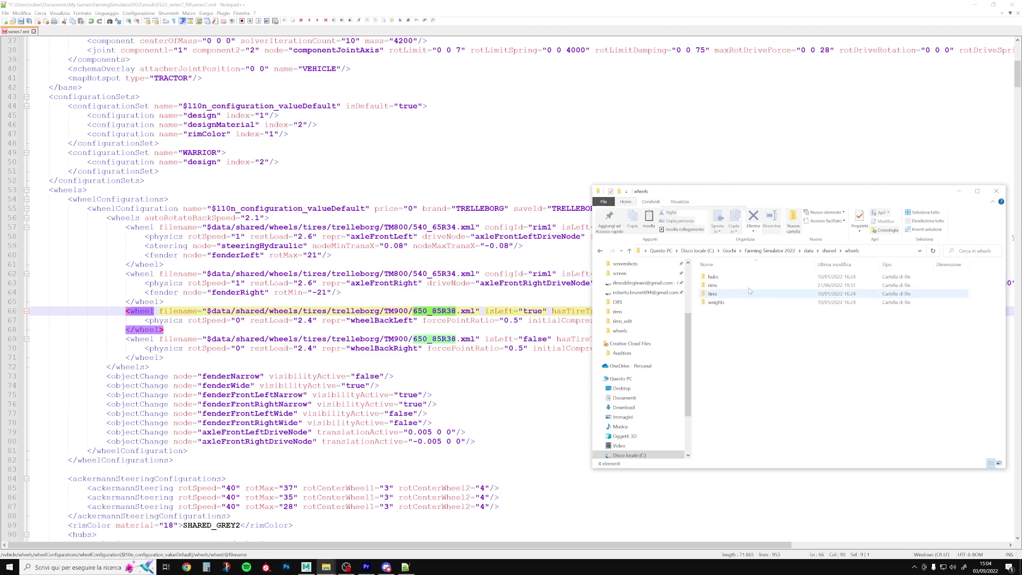
double_click(712, 294)
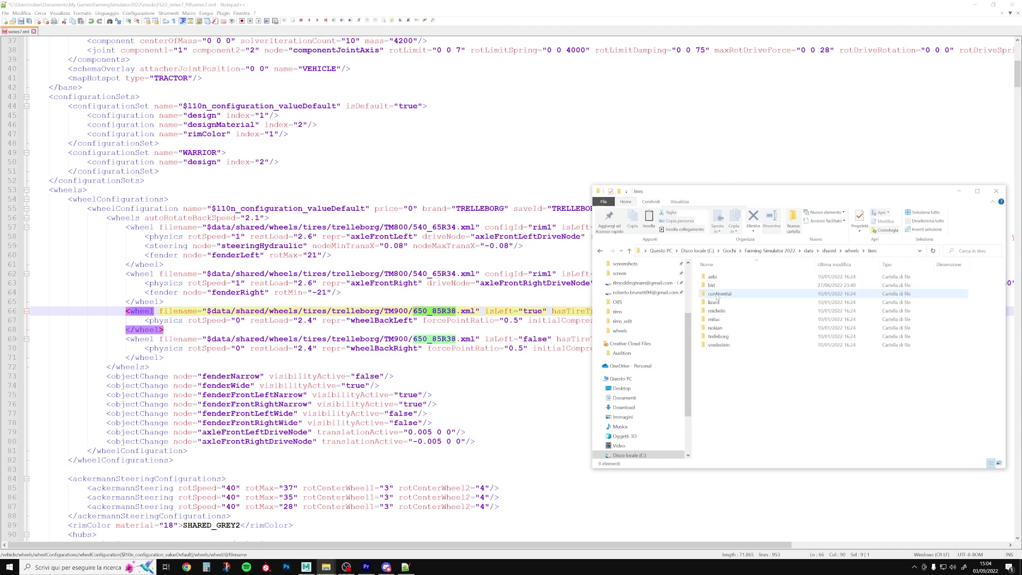
double_click(725, 337)
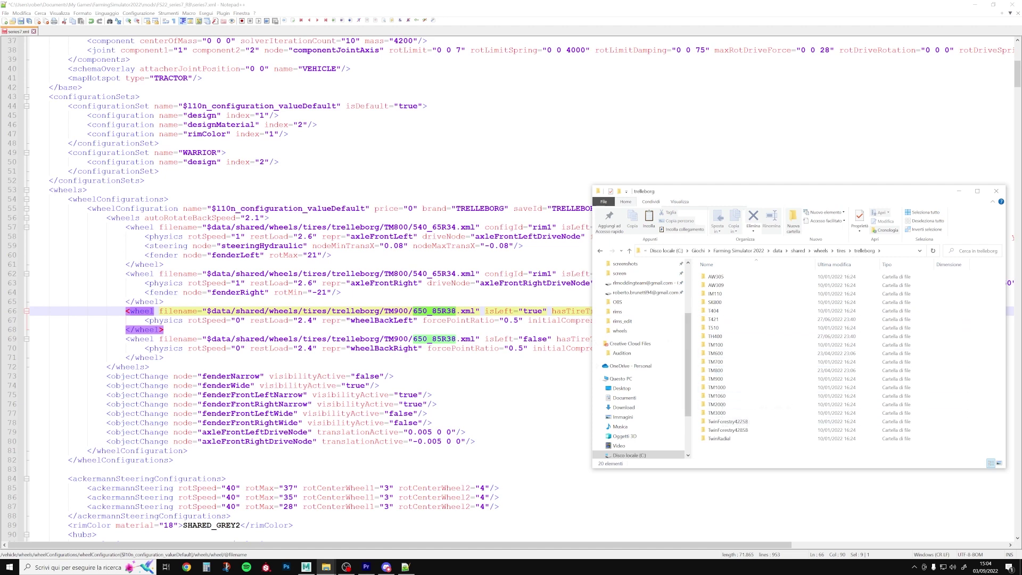
double_click(736, 370)
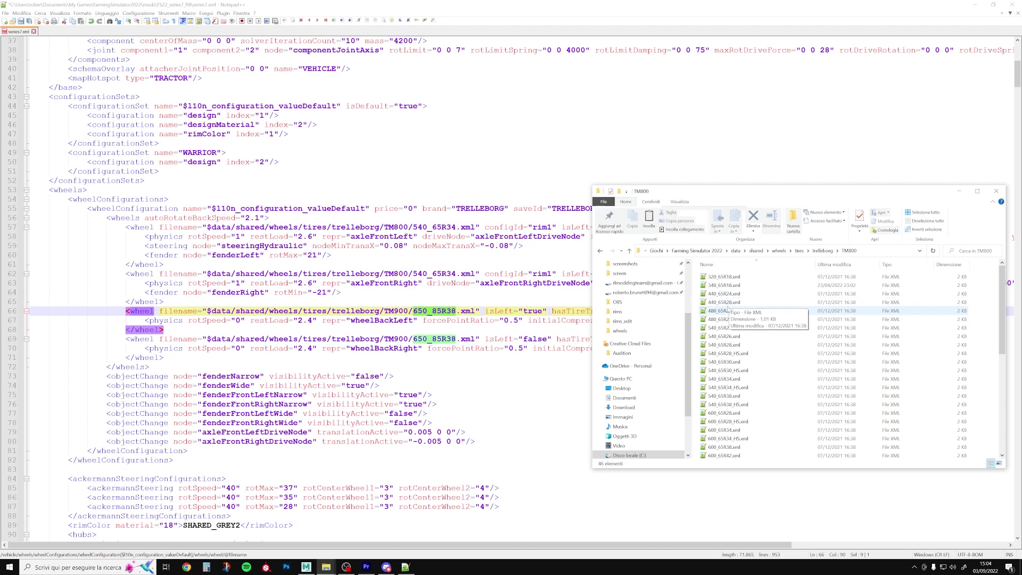
Step: Select 540_65R34.xml and bring the FS22_series7_RB window back to the front
left_click(737, 345)
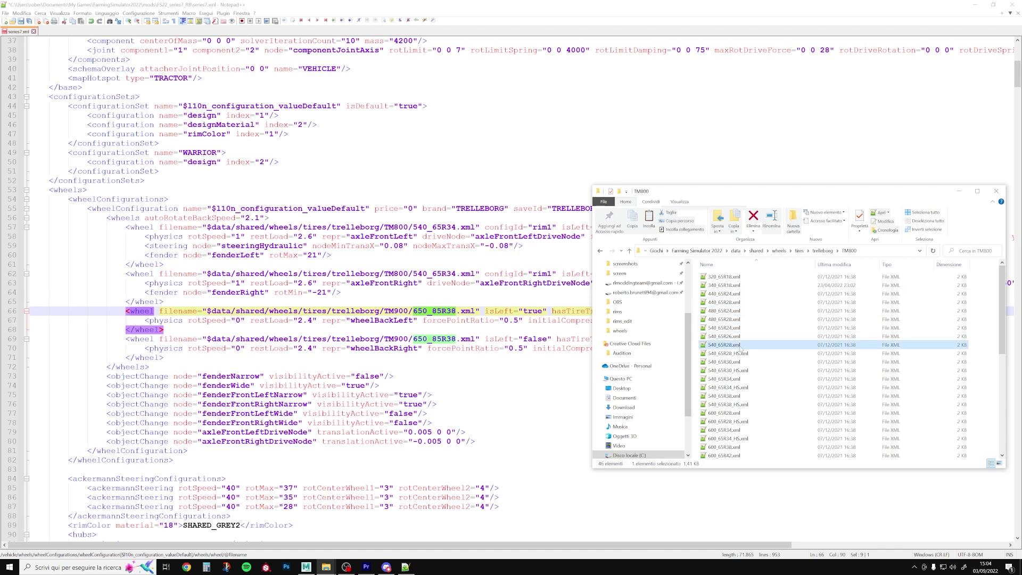
left_click(738, 379)
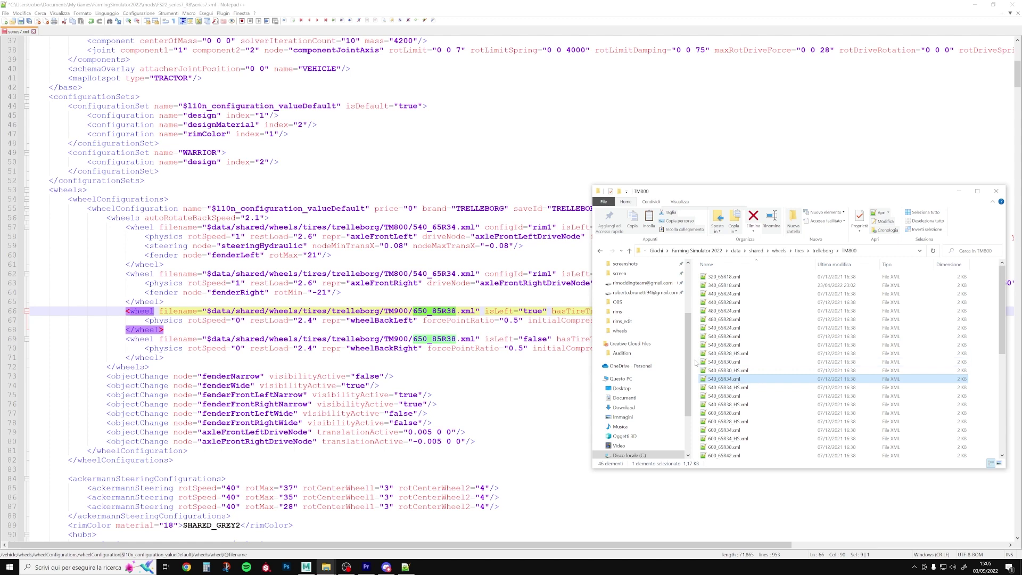
left_click(326, 567)
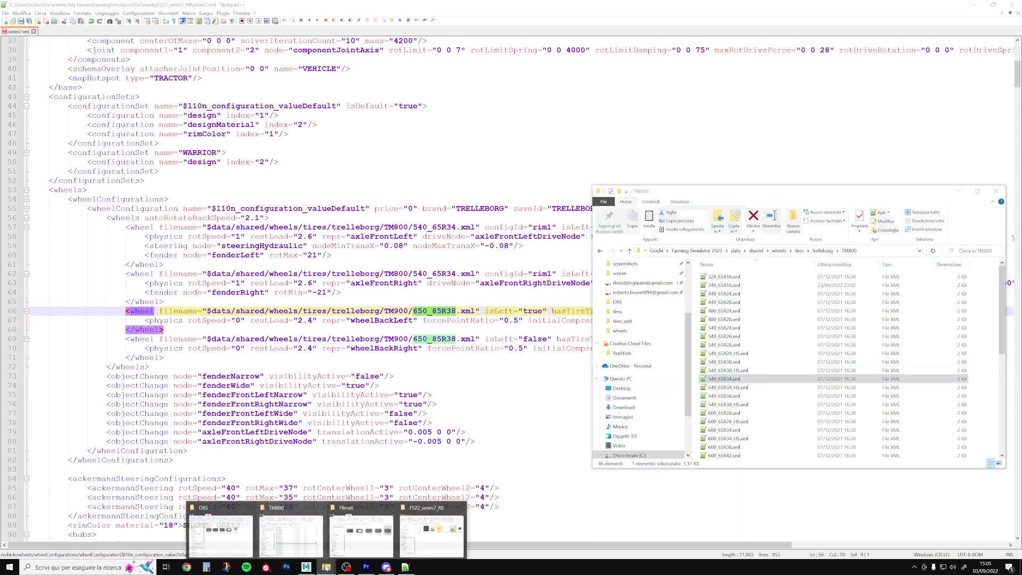
left_click(432, 534)
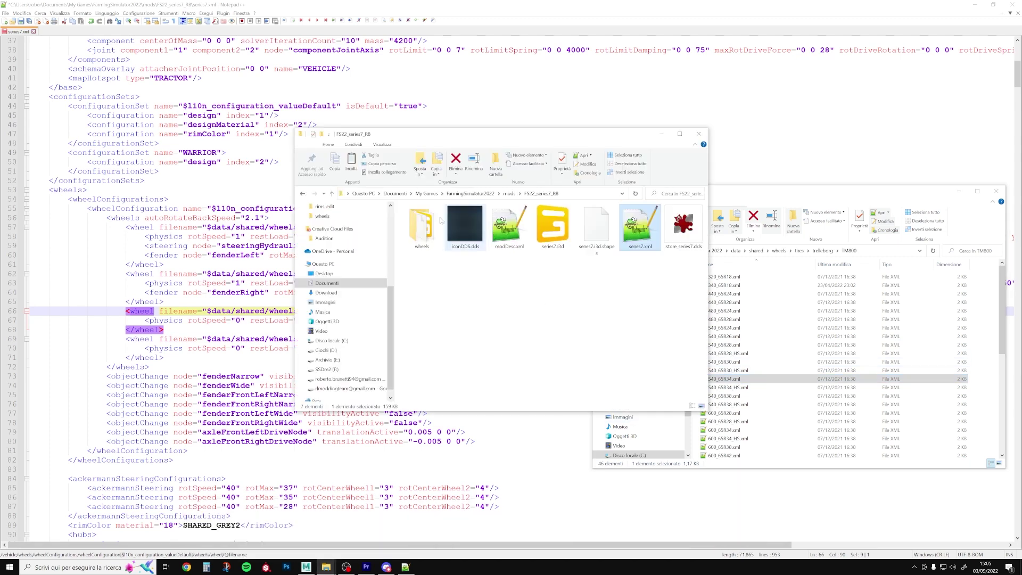
Step: Paste 540_65R34.xml into the mod's wheels folder
double_click(421, 223)
left_click(351, 163)
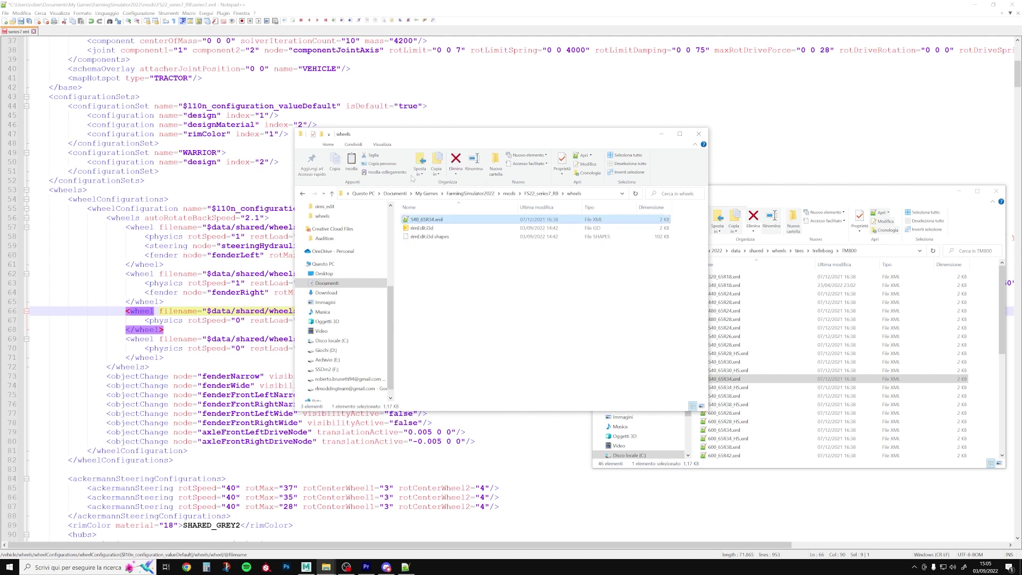
mouse_move(441, 140)
left_mouse_down()
mouse_move(421, 7)
mouse_move(426, 22)
left_mouse_up()
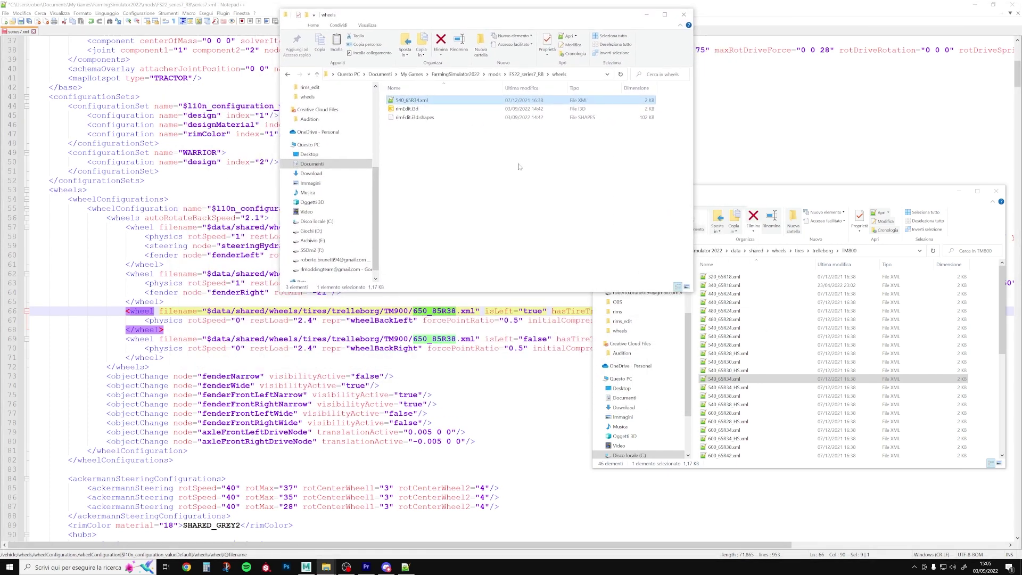
Step: Copy 650_85R38.xml from the trelleborg TM900 folder into the wheels folder
left_click(822, 253)
left_click(716, 379)
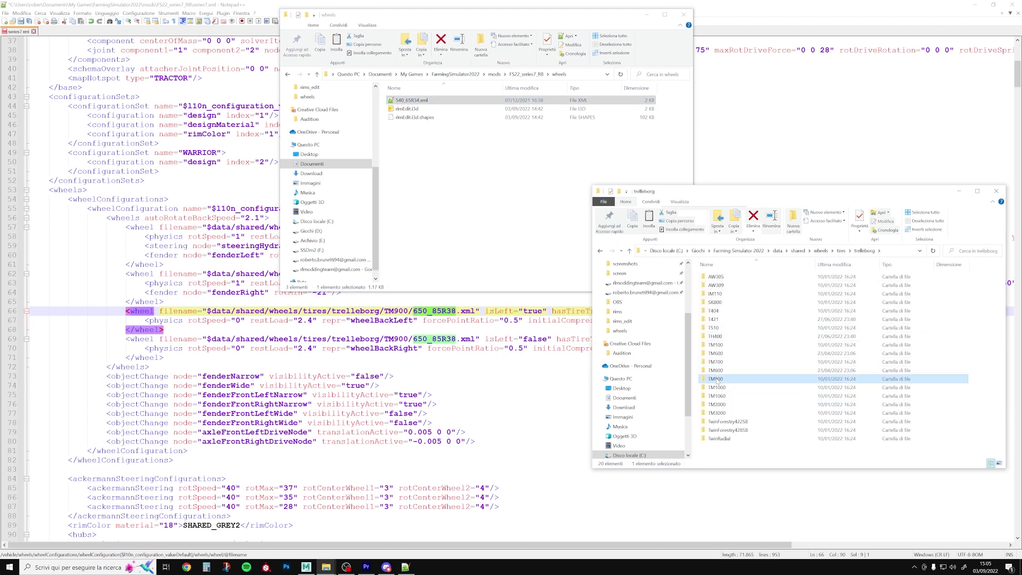
double_click(716, 379)
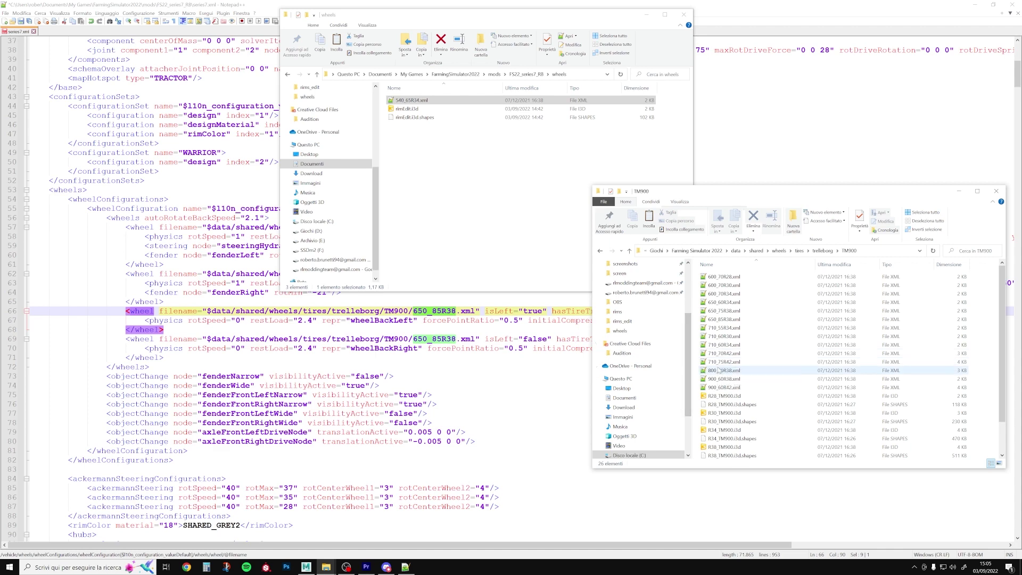
left_click(733, 318)
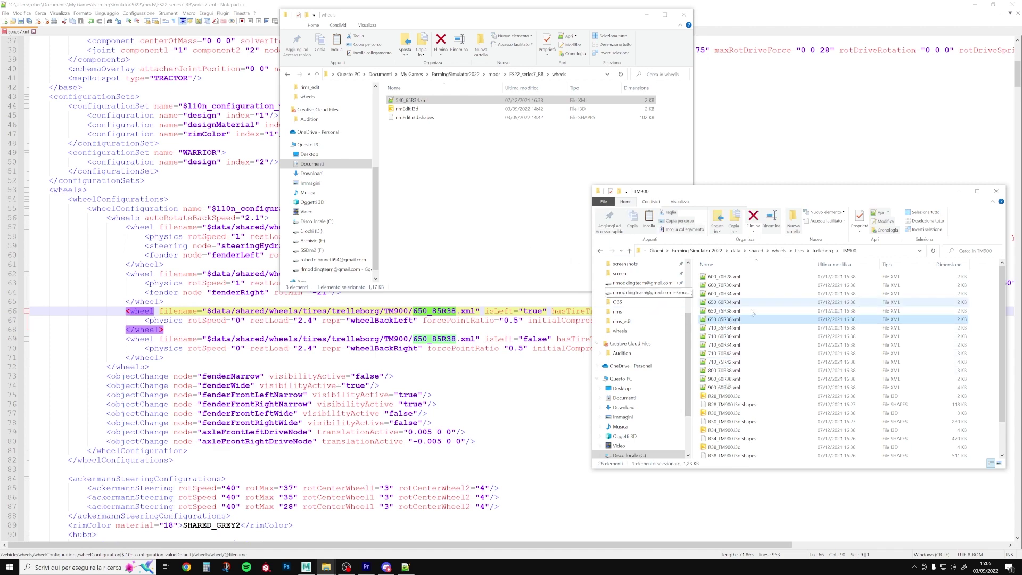
left_click(494, 244)
key("ctrl+v")
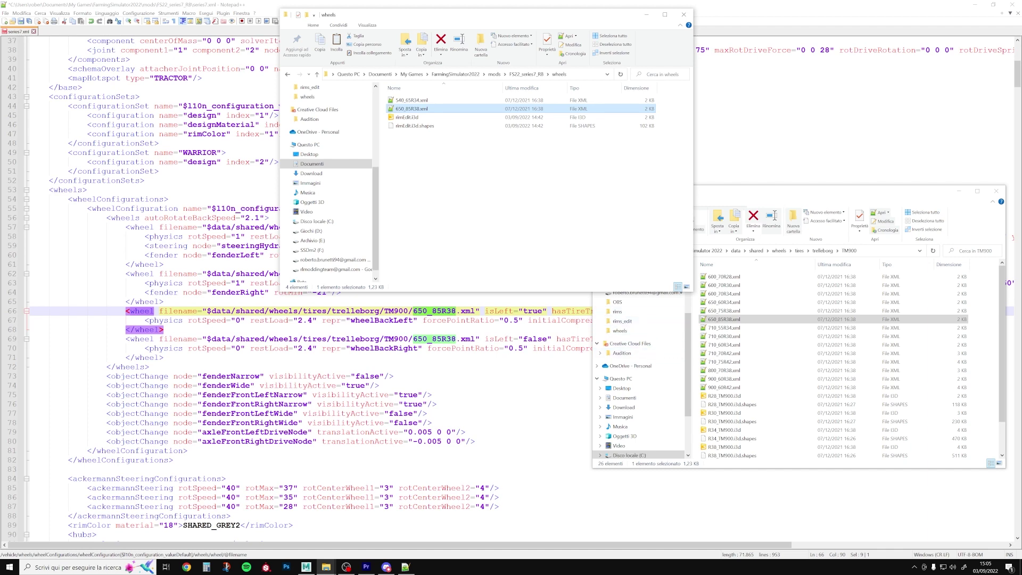
Step: Rename both tire XMLs with an _edit suffix and open 540_65R34_edit.xml
left_click(701, 344)
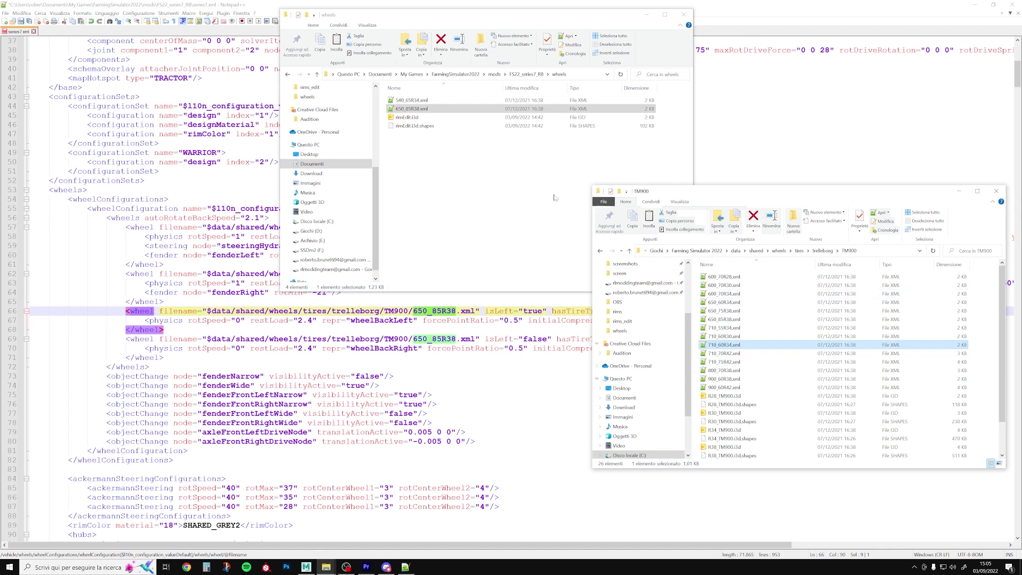
left_click(418, 101)
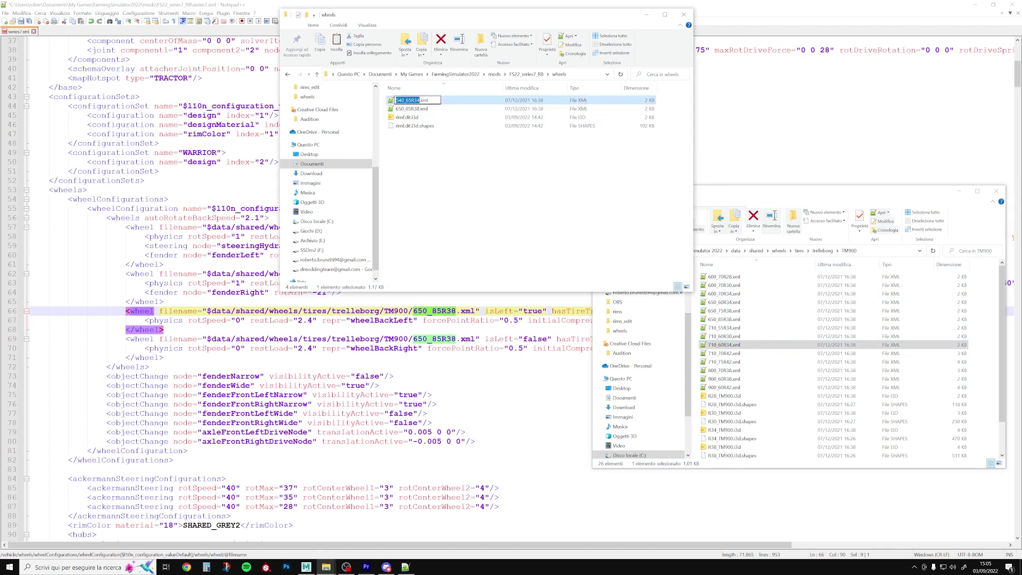
key("Right")
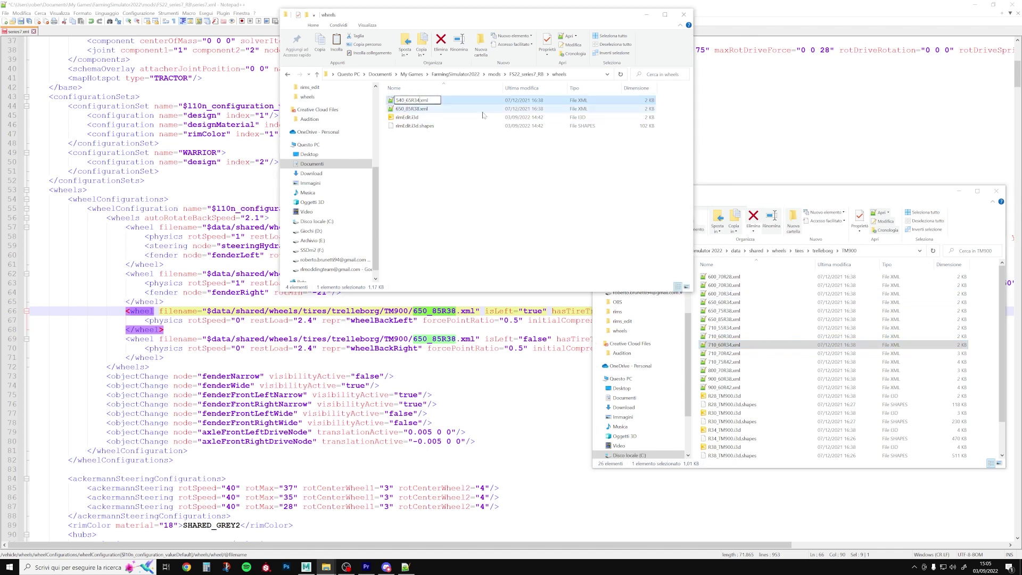
type("_edit")
left_click(415, 108)
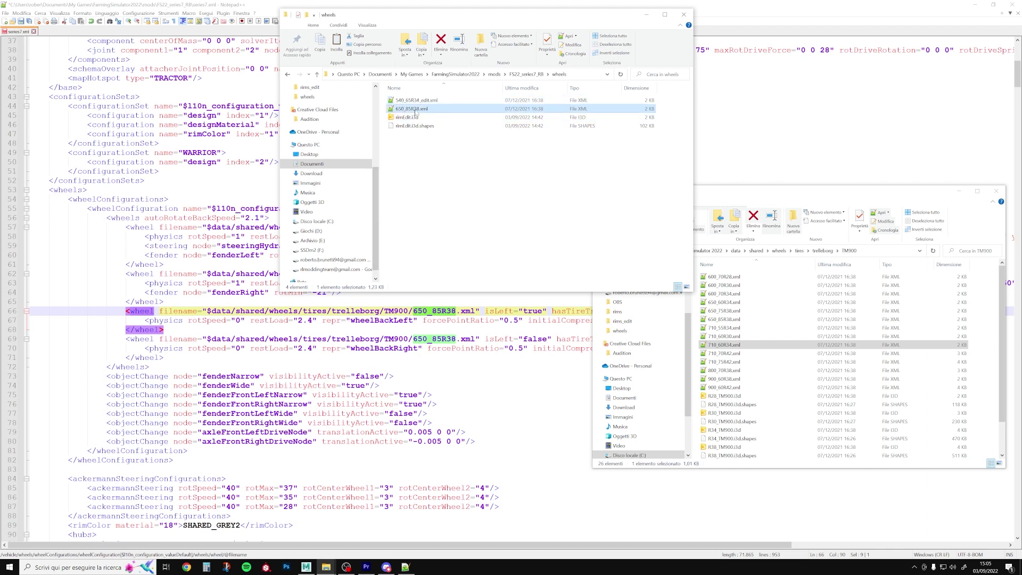
key("Right")
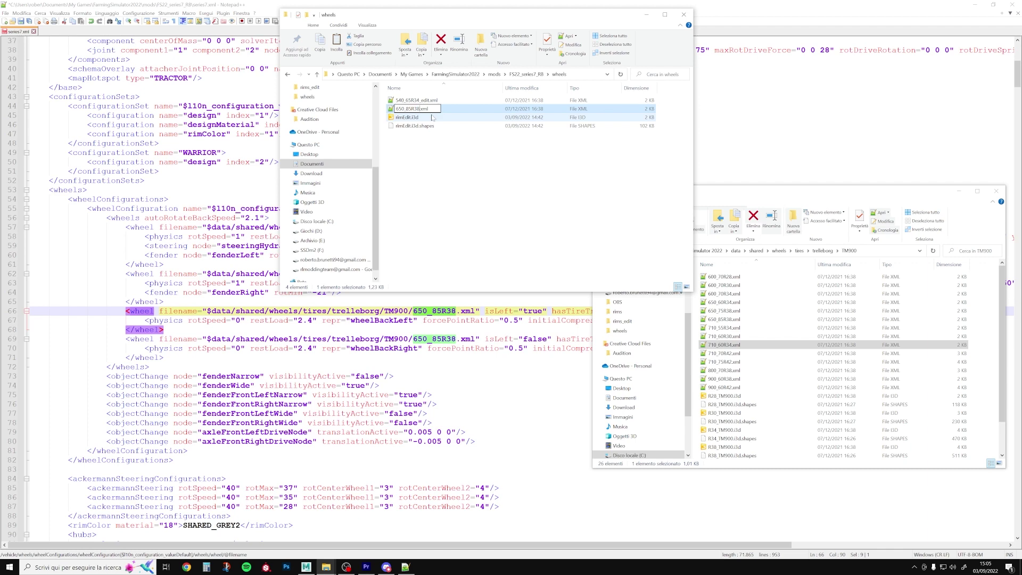
type("_edit")
key("Return")
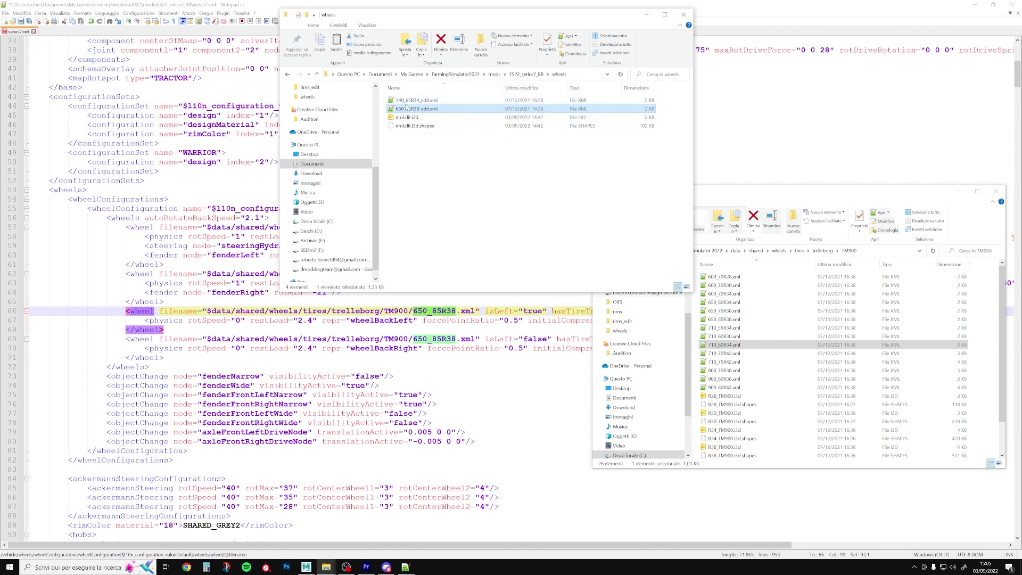
left_click(403, 102)
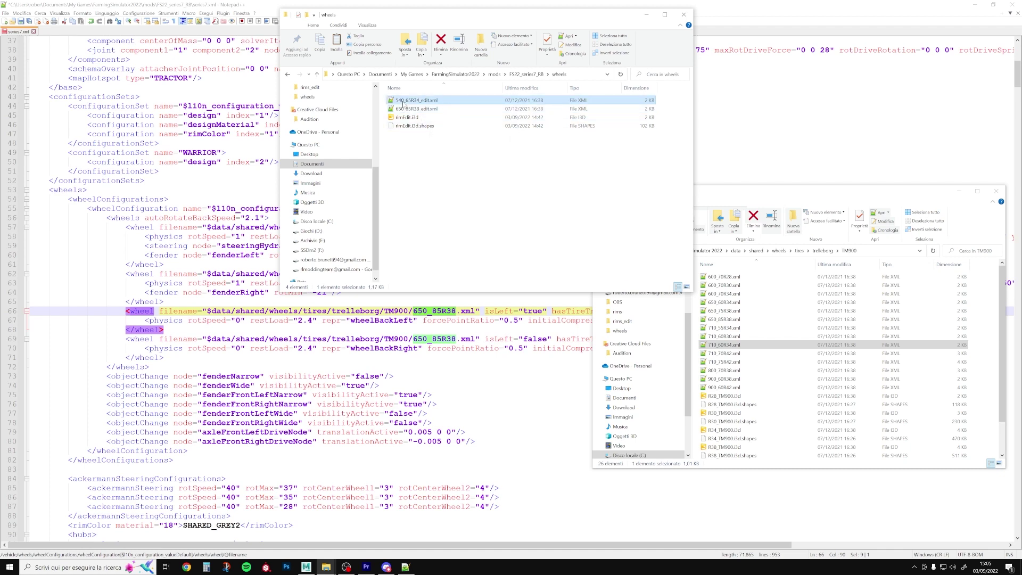
double_click(403, 102)
Step: Open 650_85R38_edit.xml and remove '$data/shared/' from the outerRim filename on line 8
left_click(326, 567)
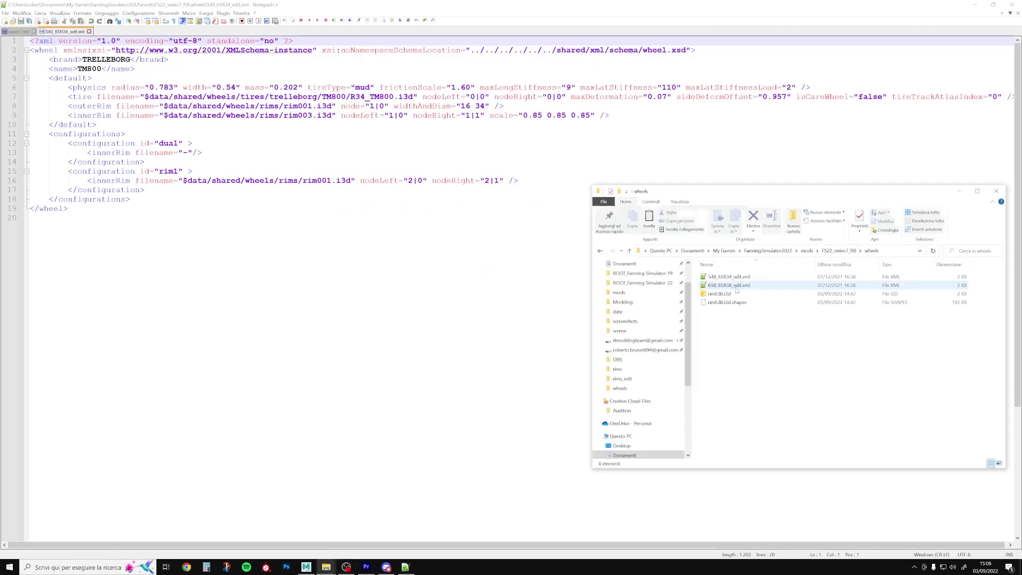
left_click(750, 288)
double_click(749, 286)
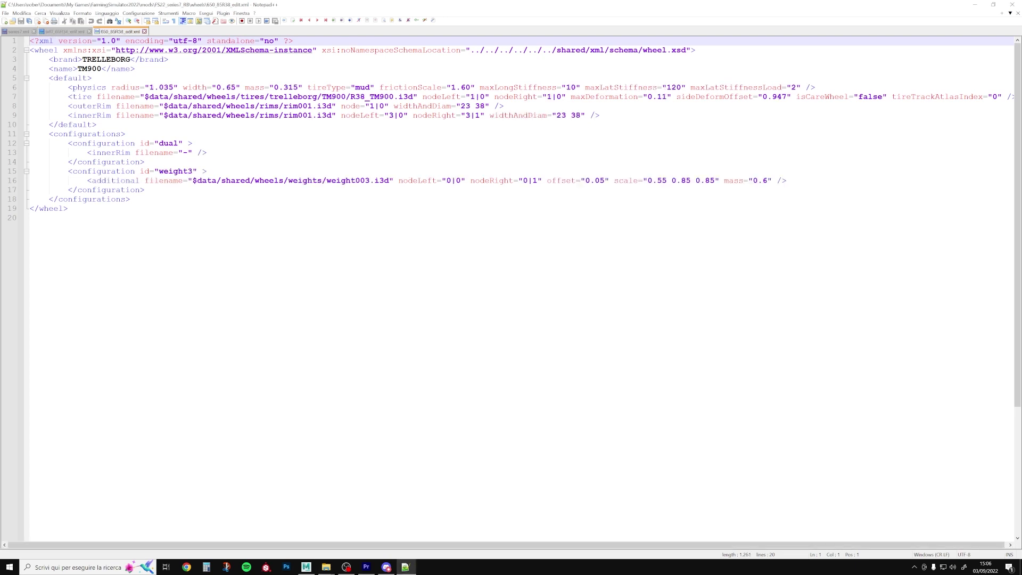
left_click_drag(68, 106, 504, 106)
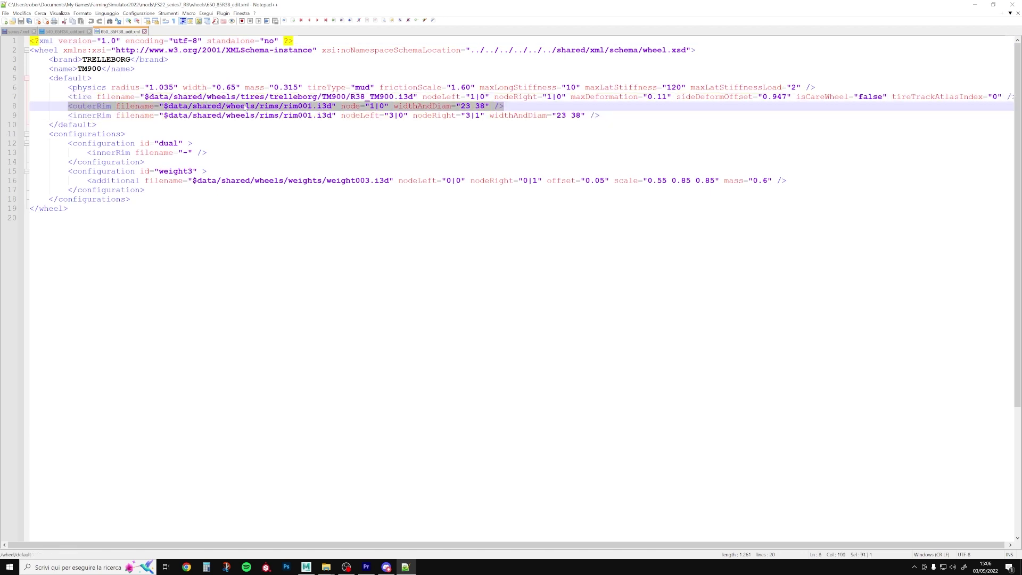
left_click(279, 106)
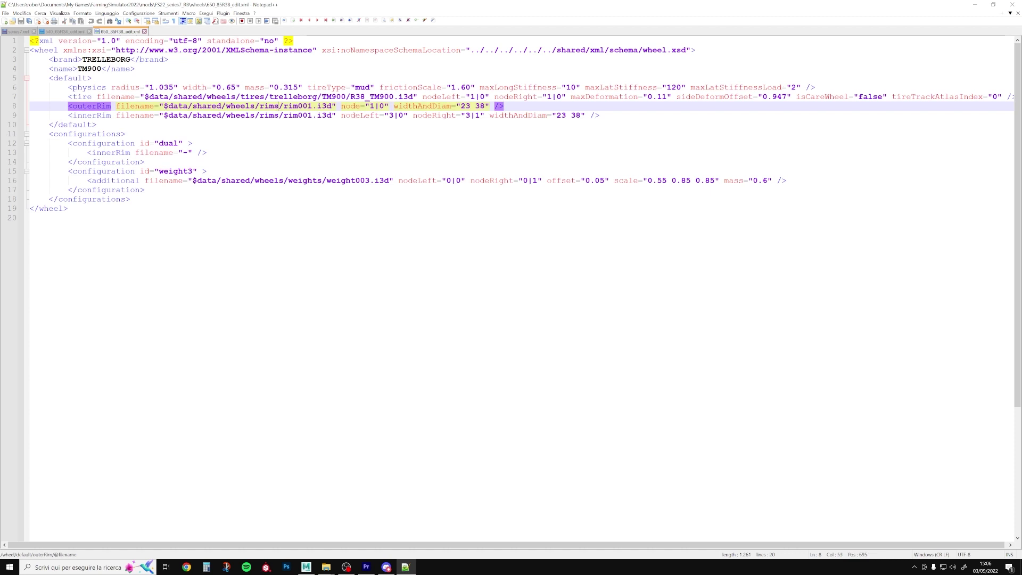
mouse_move(164, 106)
left_mouse_down()
mouse_move(193, 106)
mouse_move(69, 96)
mouse_move(226, 106)
left_mouse_up()
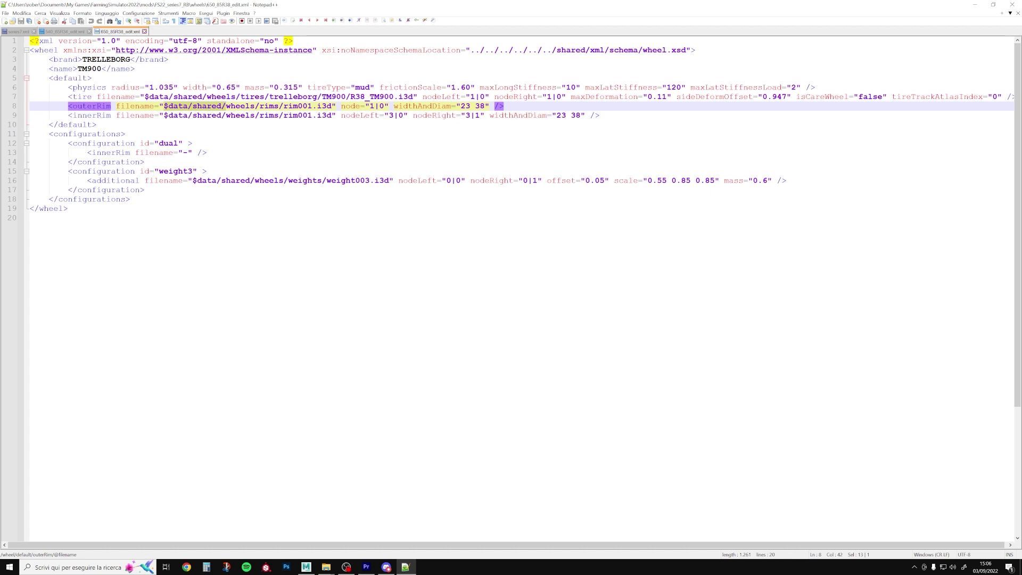
key("Delete")
Step: Remove '/rims' and change rim001 to rimEdit, making the path wheels/rimEdit.i3d
key("shift+Right")
key("shift+Right")
key("shift+Right")
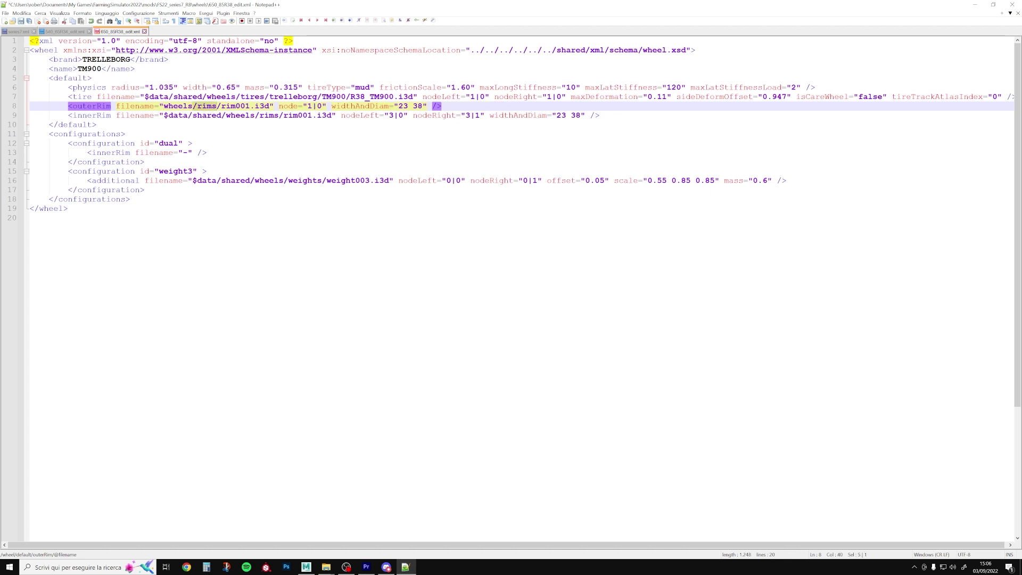
key("Delete")
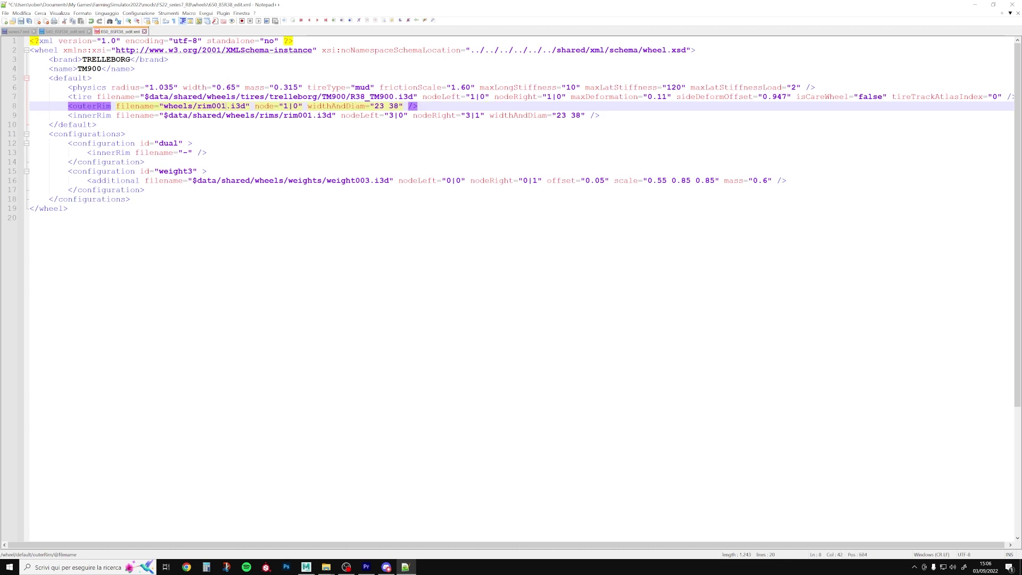
mouse_move(325, 567)
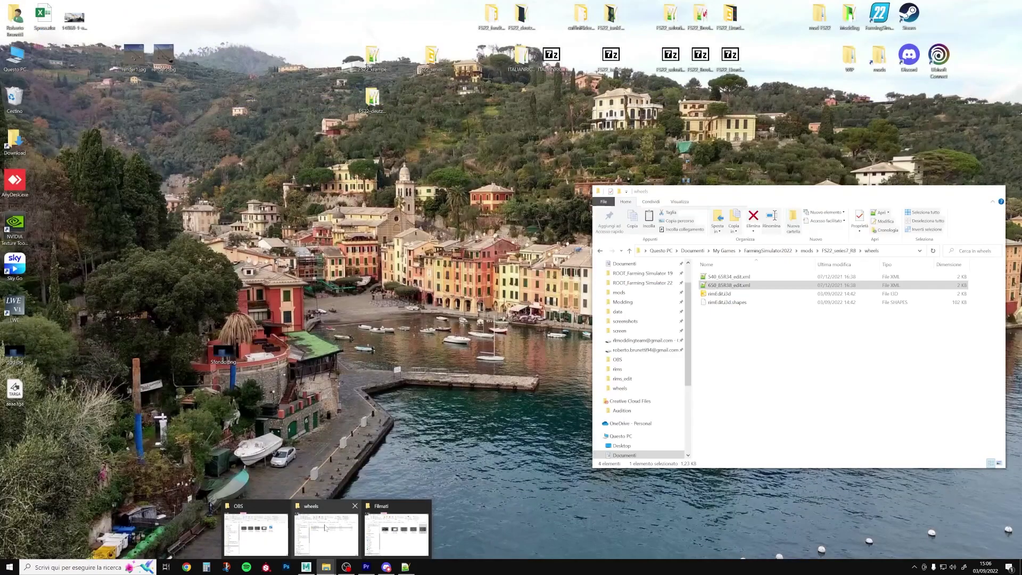
left_click(325, 527)
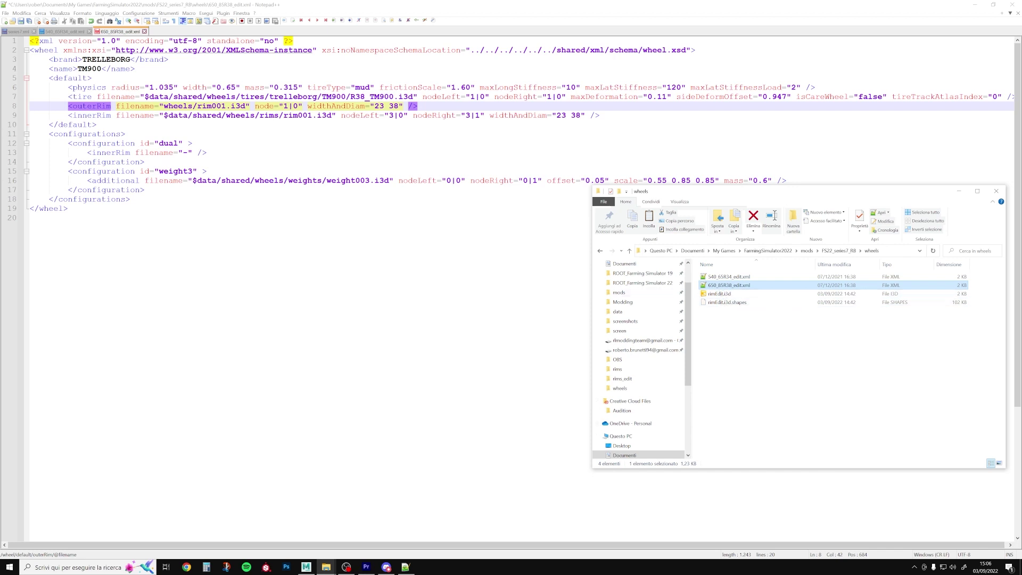
left_click_drag(225, 106, 216, 106)
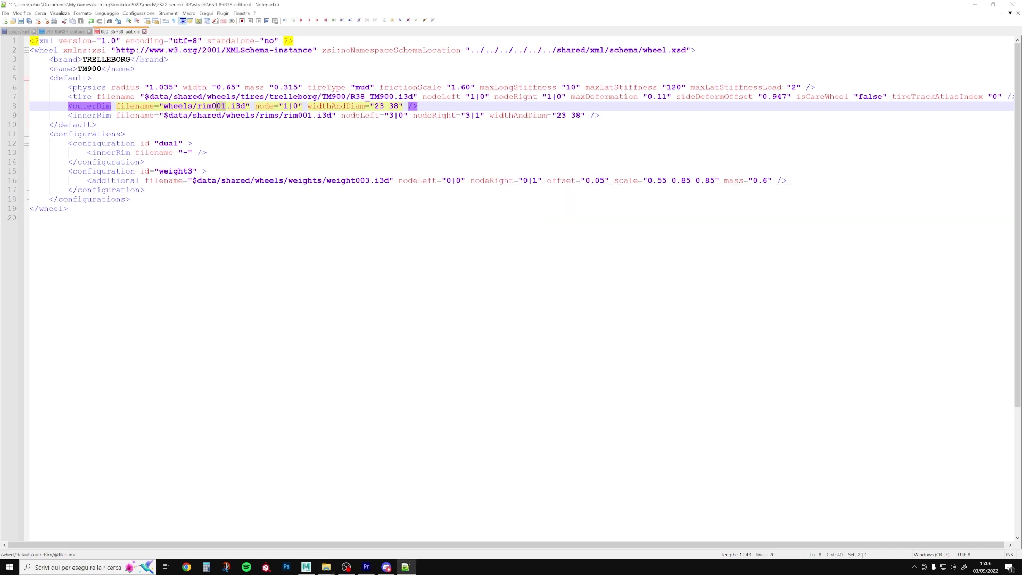
key("BackSpace")
key("BackSpace")
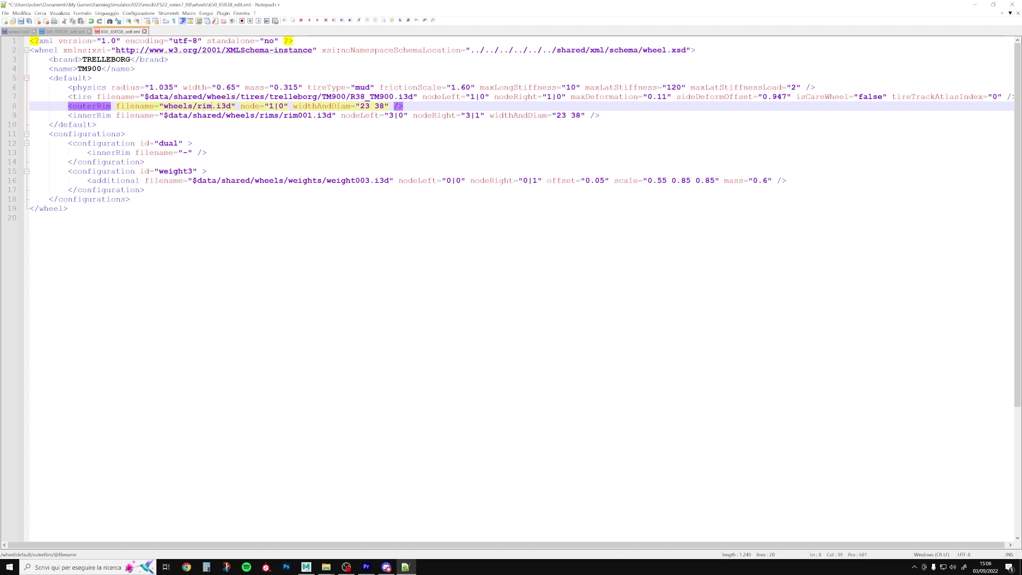
type("Ed")
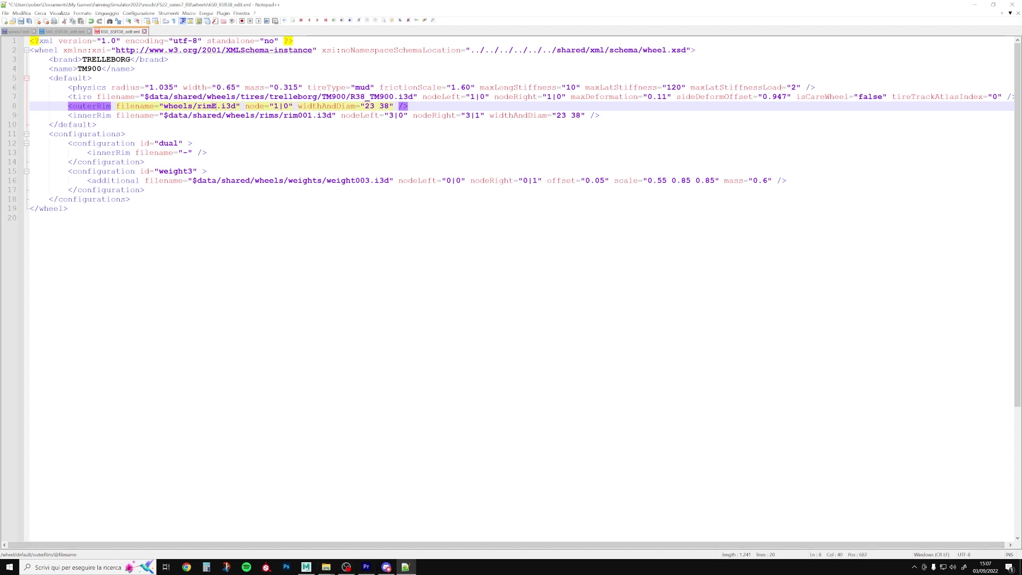
type("it")
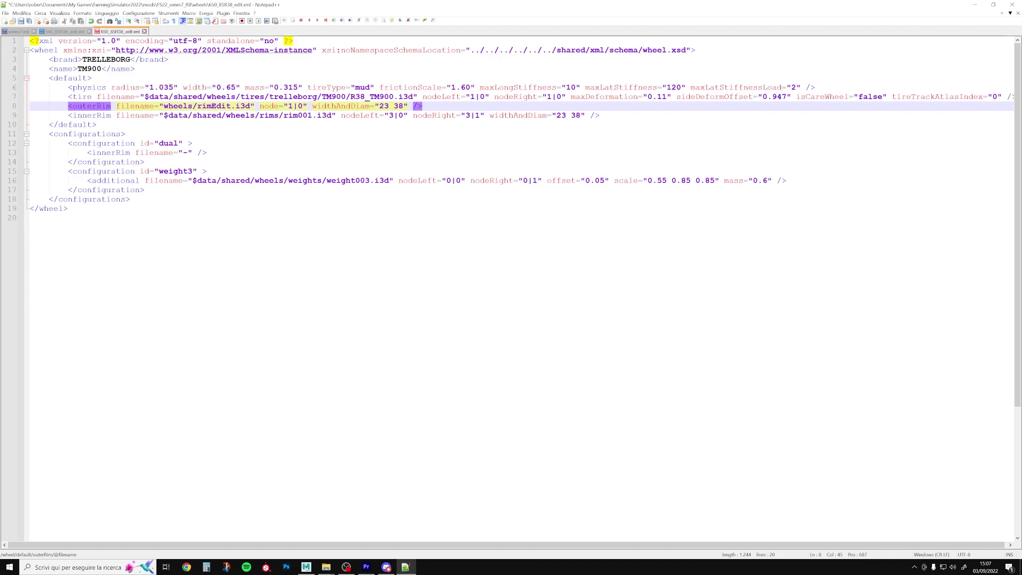
left_click_drag(288, 106, 304, 106)
mouse_move(326, 567)
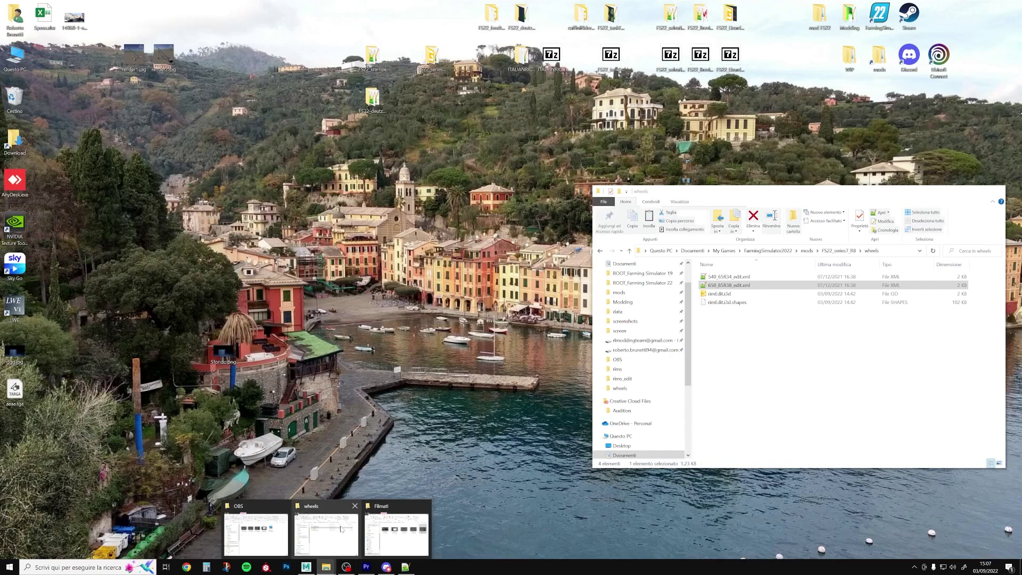
Step: Open rimEdit.i3d in GIANTS Editor, read the rim shape's index path 0>, then minimize
left_click(341, 528)
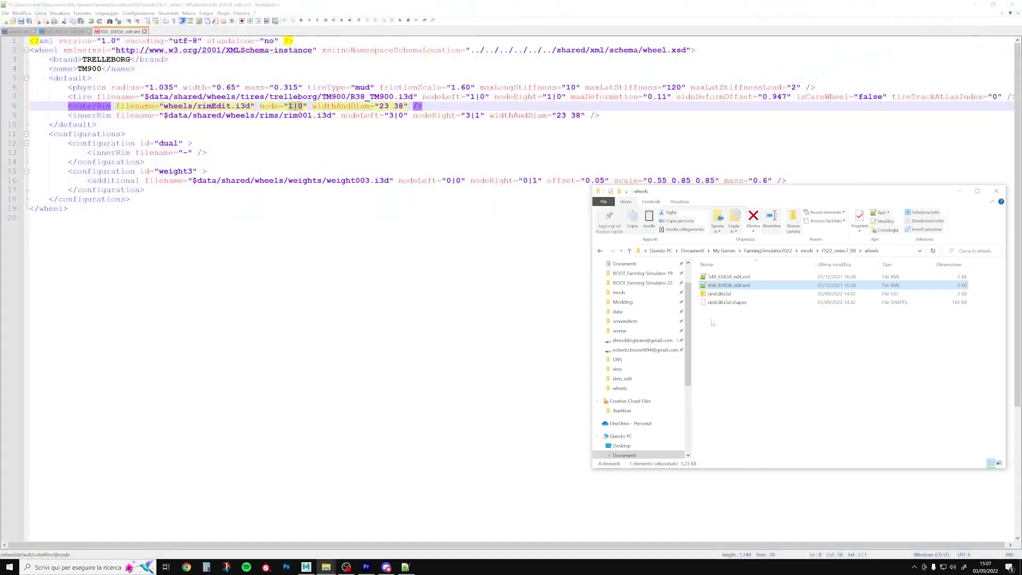
double_click(720, 293)
key("Return")
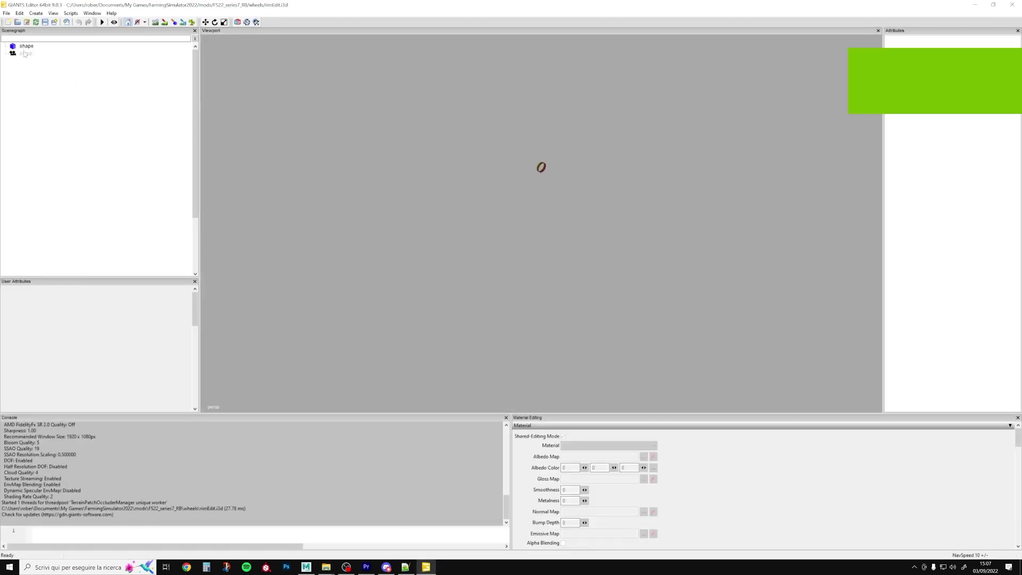
left_click(22, 47)
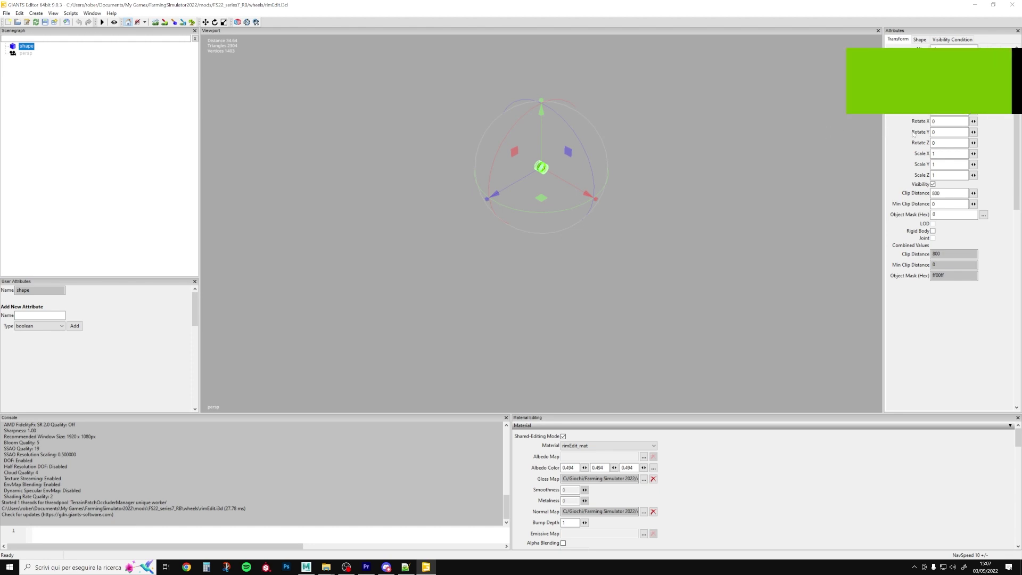
key("Tab")
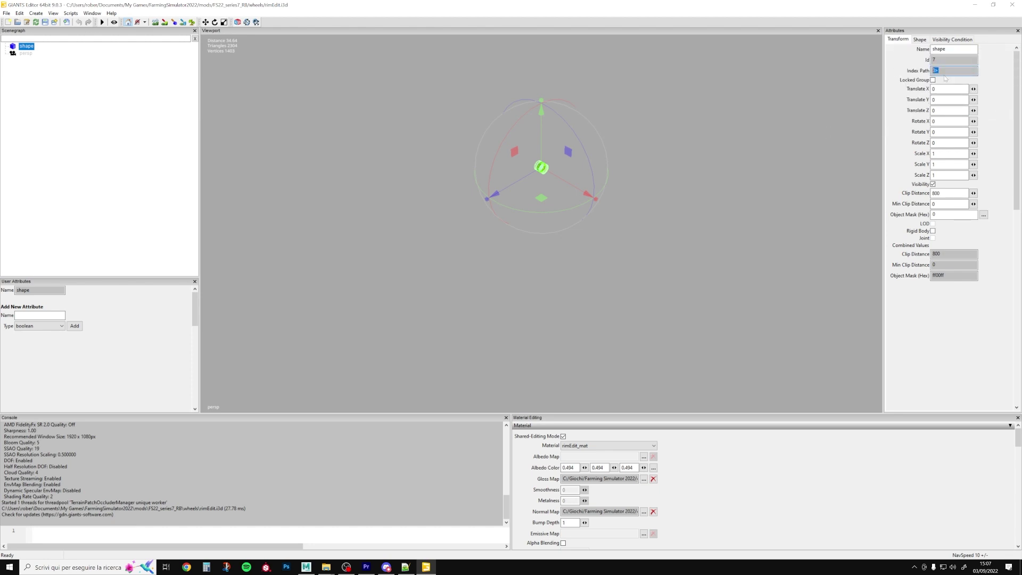
left_click(975, 5)
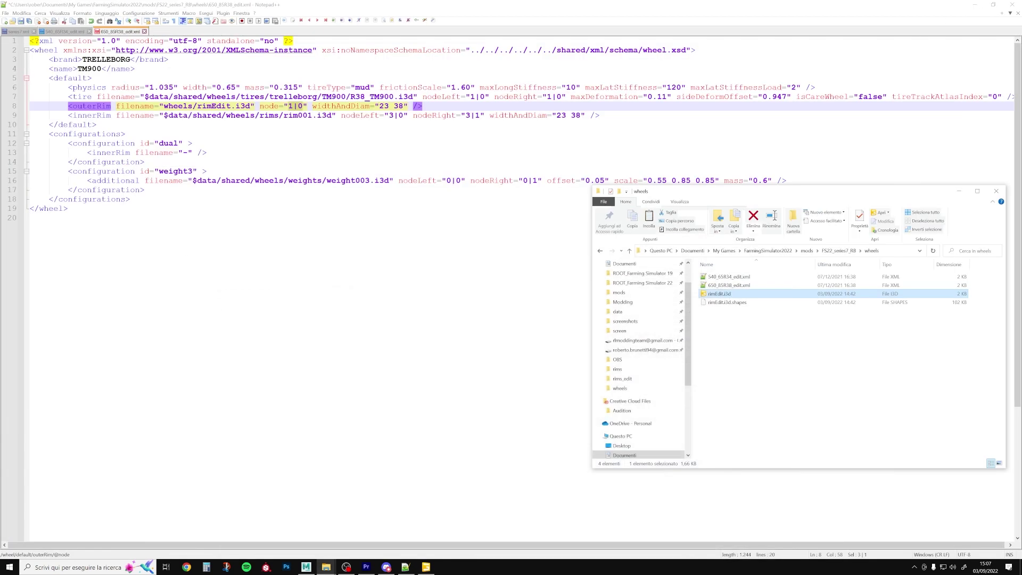
Step: In 650_85R38_edit.xml, set the outerRim node to 0 and copy the wheels/rimEdit.i3d path
left_click(295, 106)
key("BackSpace")
key("BackSpace")
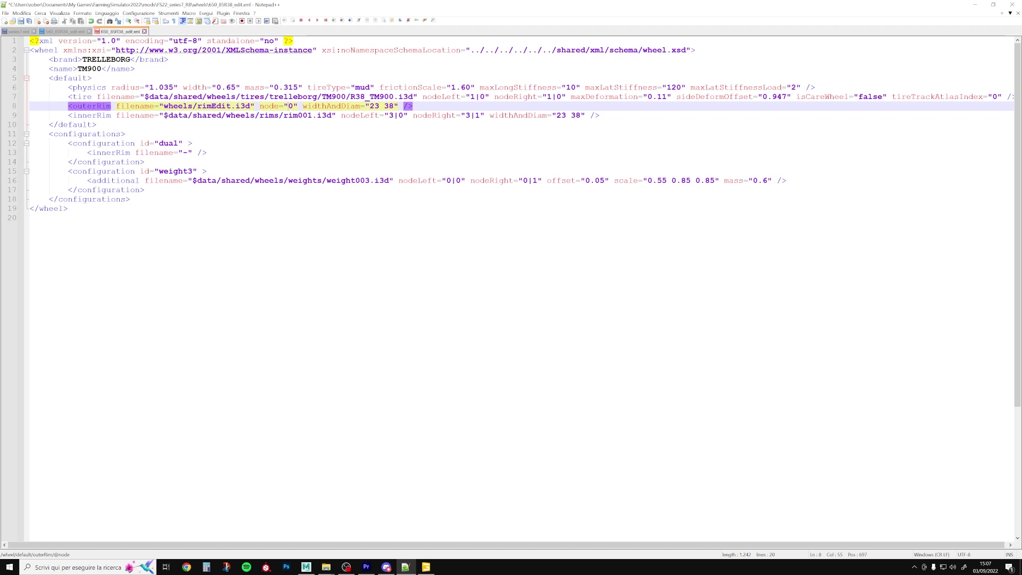
left_click_drag(250, 106, 162, 106)
key("ctrl+c")
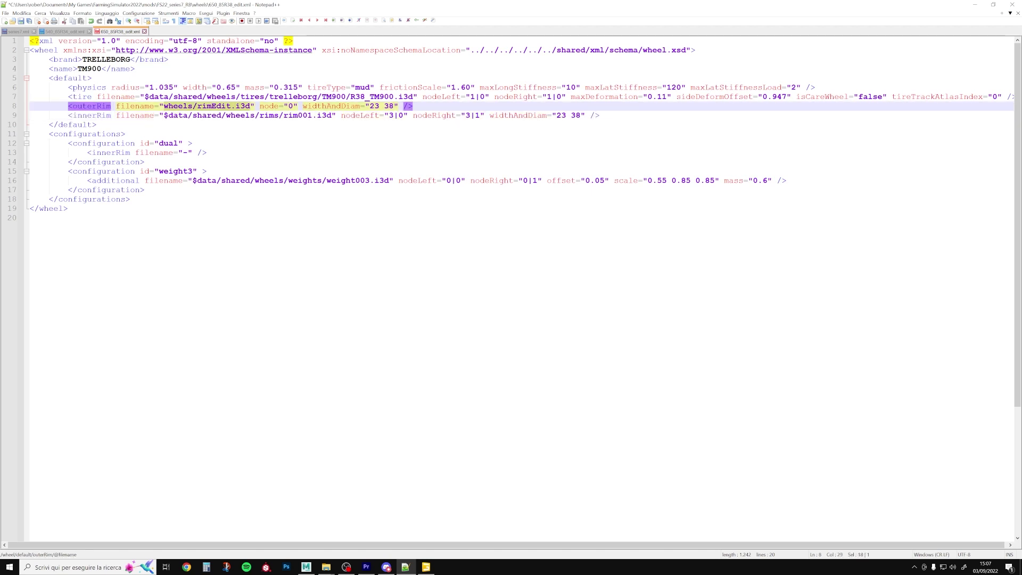
Step: In 540_65R34_edit.xml, set outerRim to wheels/rimEdit.i3d with node 0, and save
left_click(64, 31)
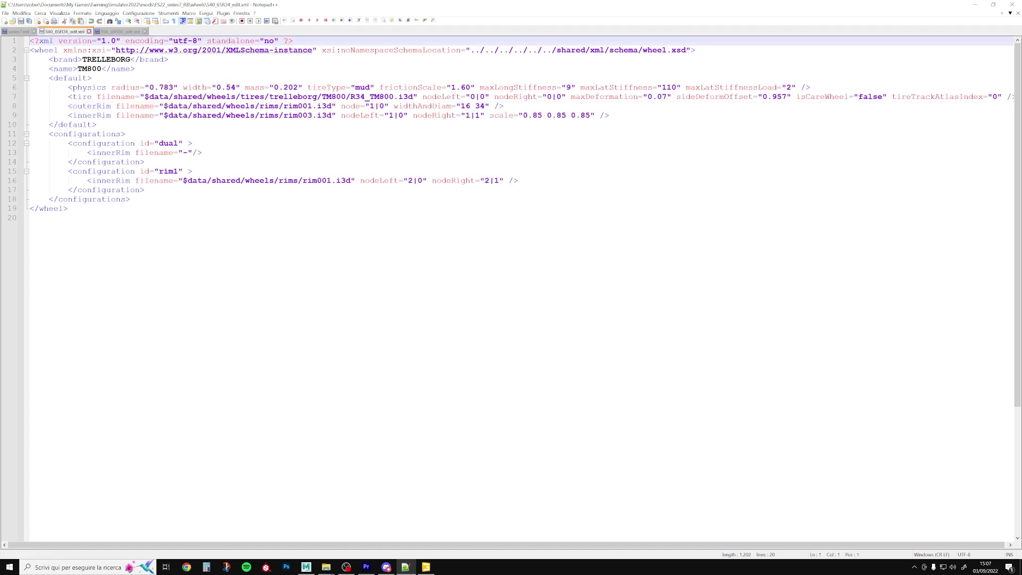
left_click_drag(163, 106, 334, 106)
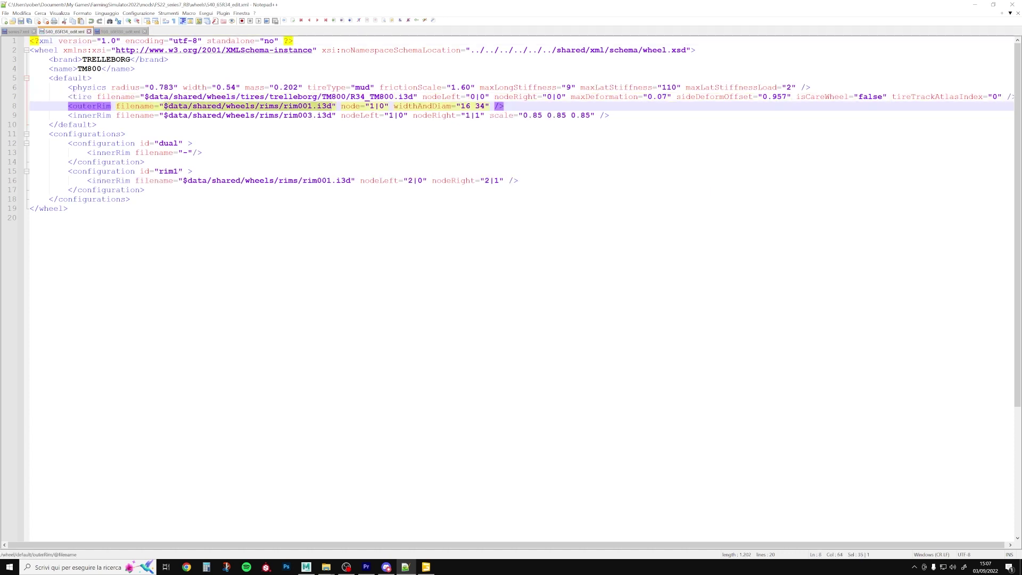
key("ctrl+v")
key("Right")
key("Right")
key("Right")
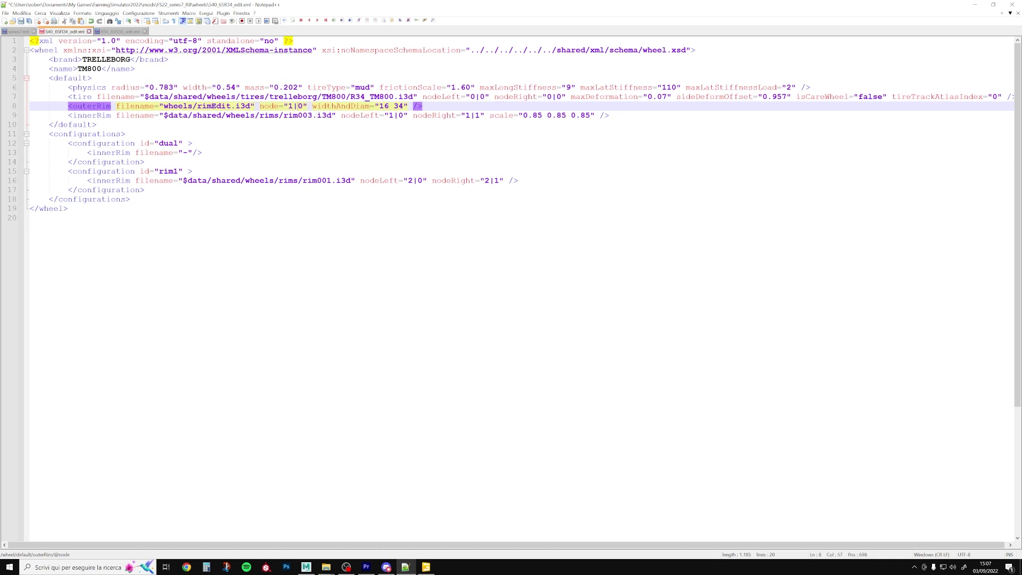
key("BackSpace")
key("BackSpace")
key("ctrl+s")
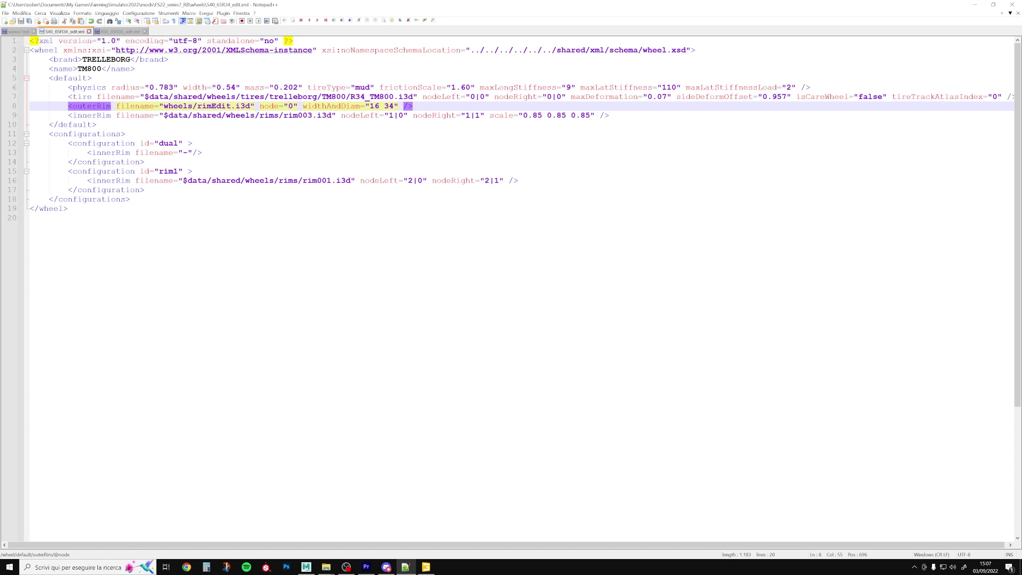
Step: Close both tire XML files and return to rimEdit.i3d in GIANTS Editor
left_click(89, 31)
left_click(126, 97)
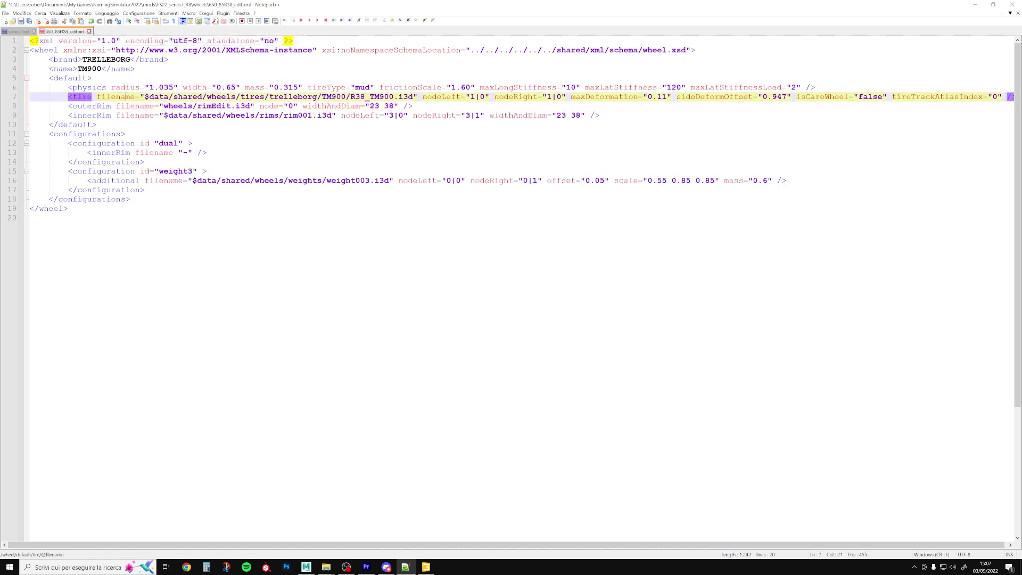
left_click(89, 31)
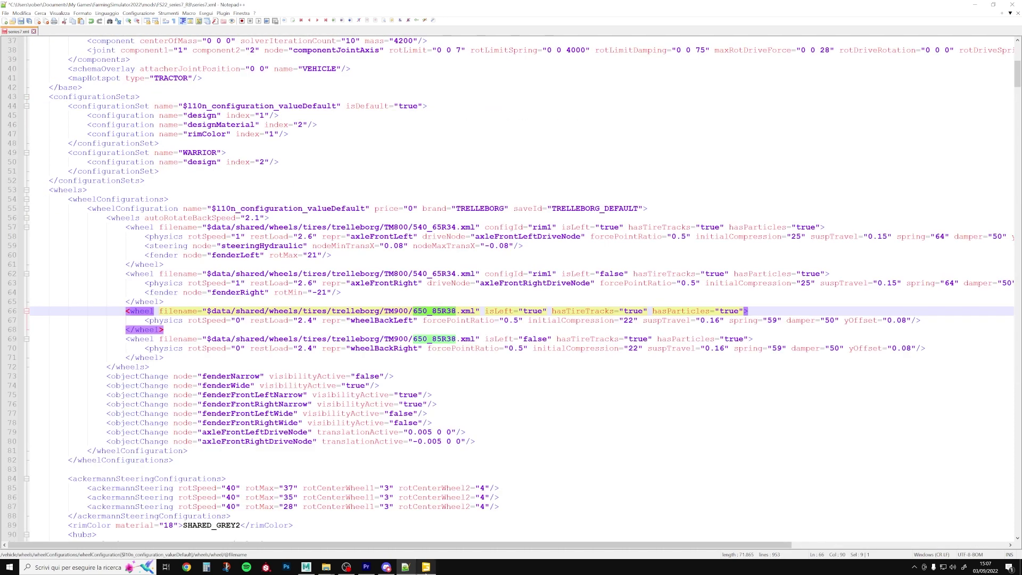
left_click(426, 567)
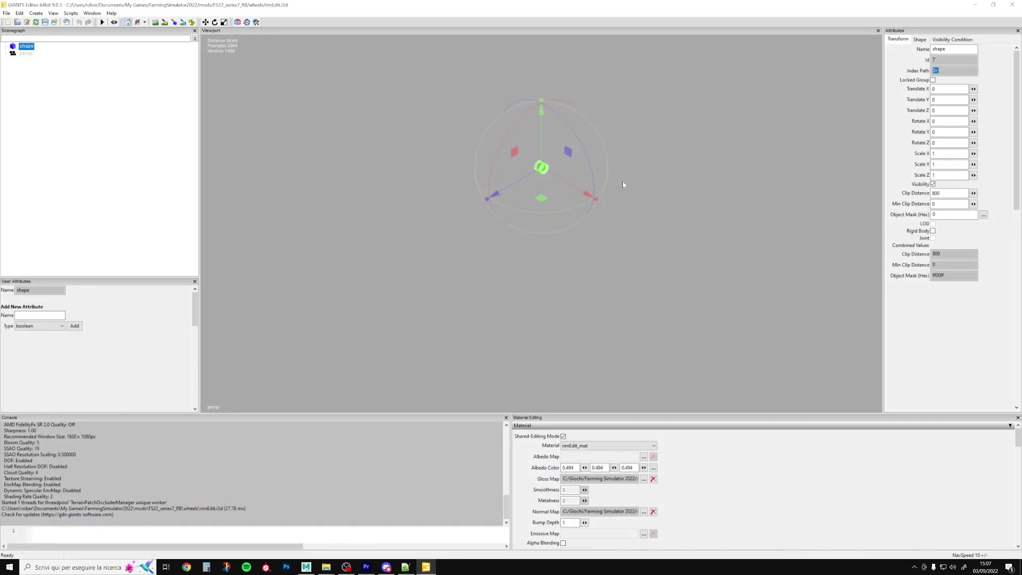
Step: Zoom and tilt the view onto the rim, add a light, and select the rim shape
scroll(653, 198, "up", 5)
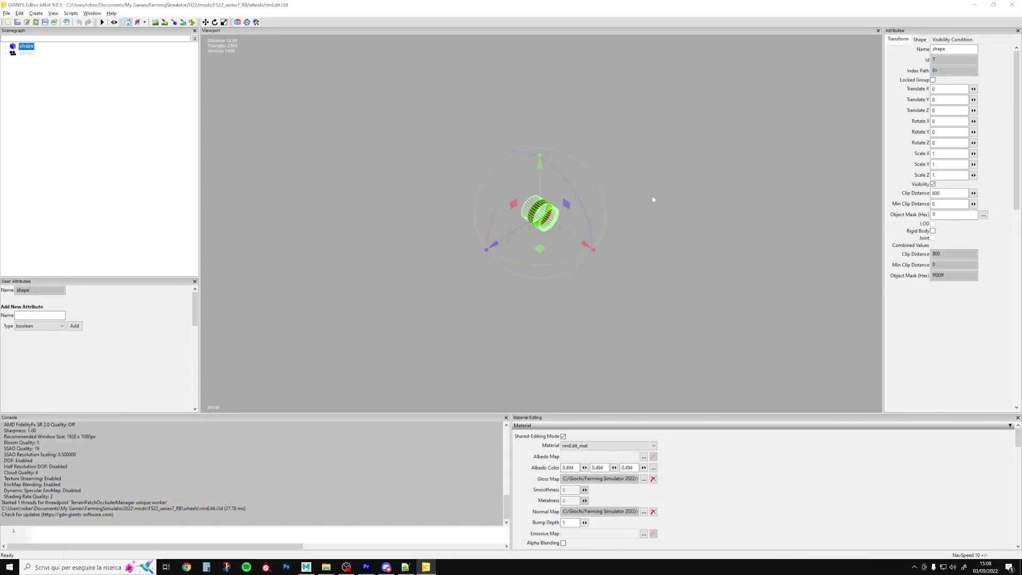
scroll(634, 200, "up", 3)
scroll(627, 186, "down", 2)
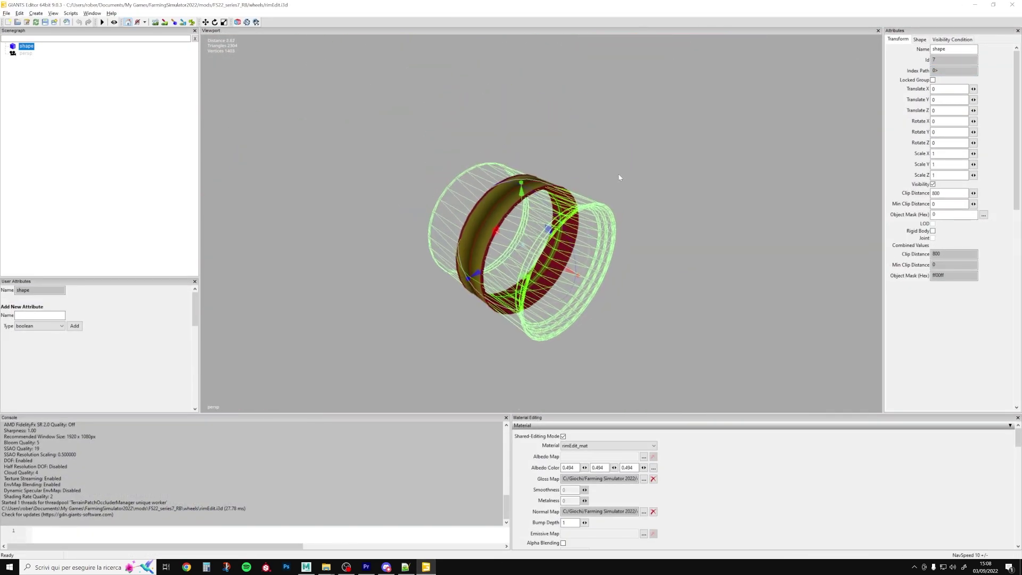
scroll(620, 168, "up", 1)
middle_click_drag(620, 171, 596, 259)
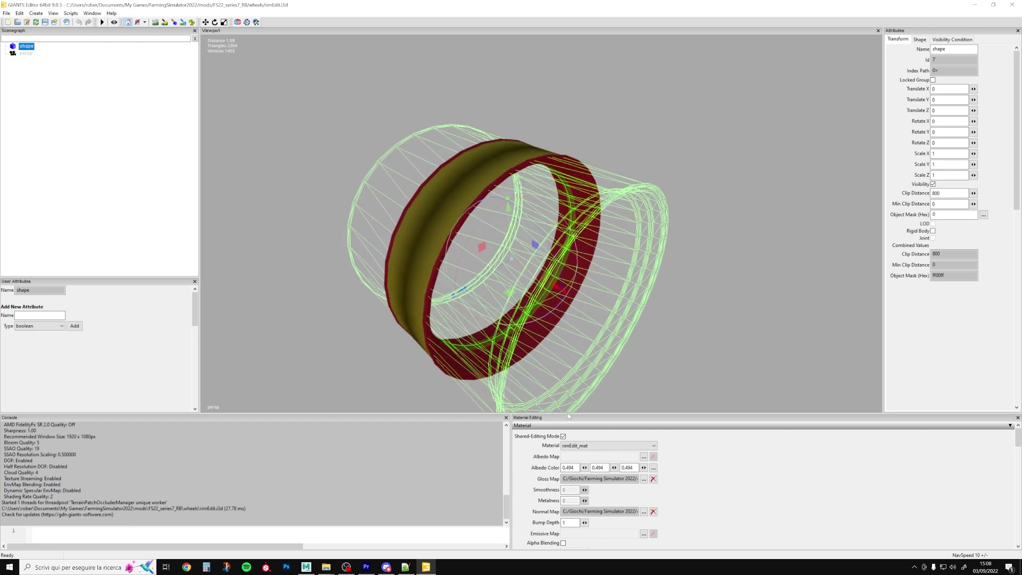
left_click(36, 13)
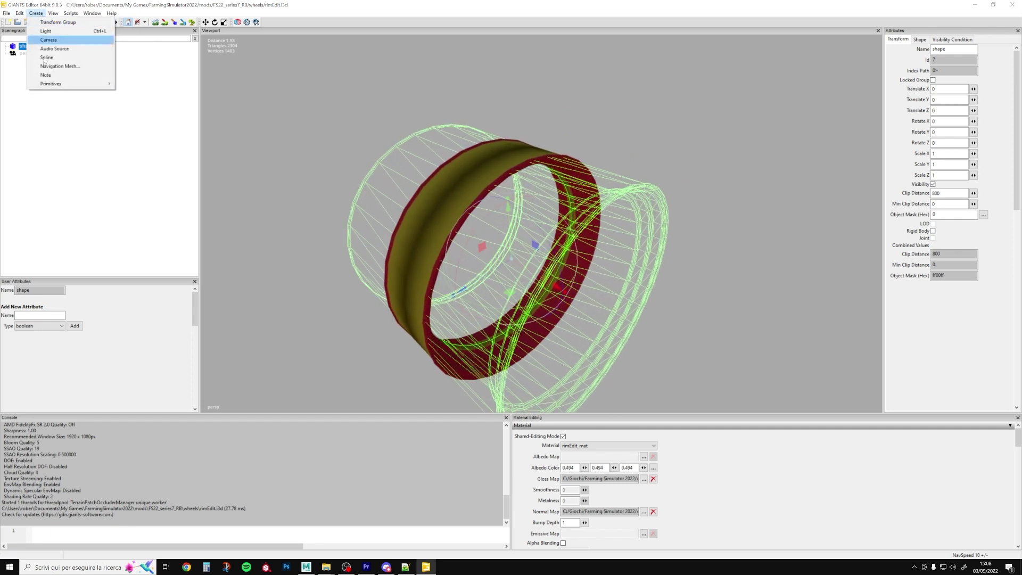
left_click(61, 32)
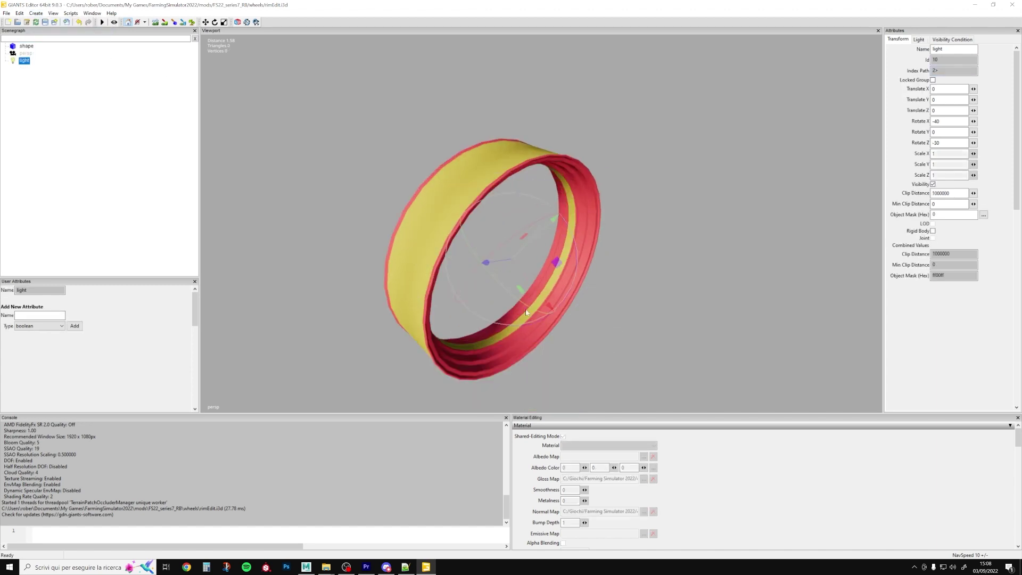
left_click(523, 338)
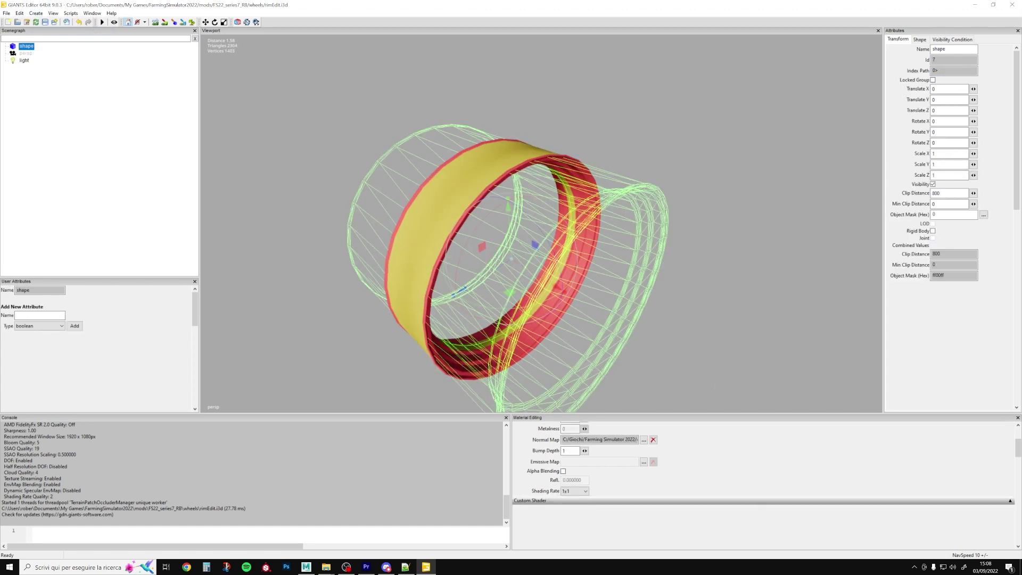
Step: Set the rim's colorMat0 to 0.007 0.007 0.007 0 for black
left_click(1011, 501)
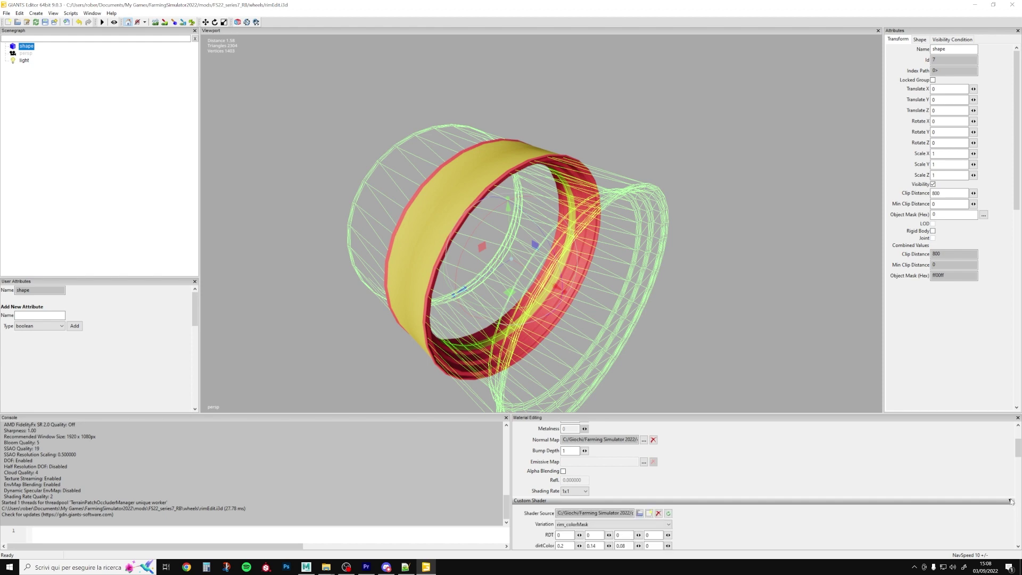
scroll(857, 461, "down", 2)
scroll(738, 505, "down", 1)
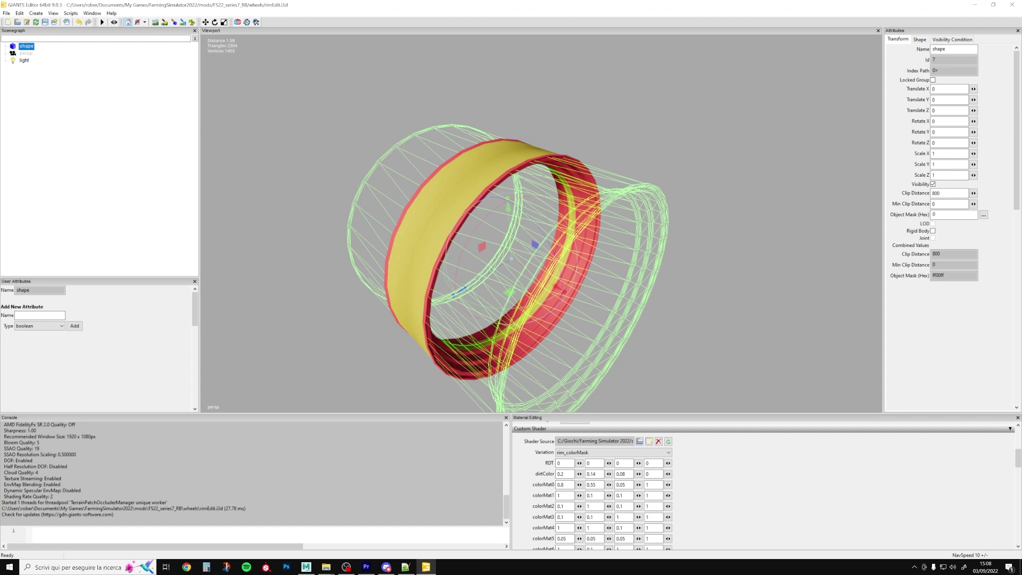
double_click(560, 484)
type("0")
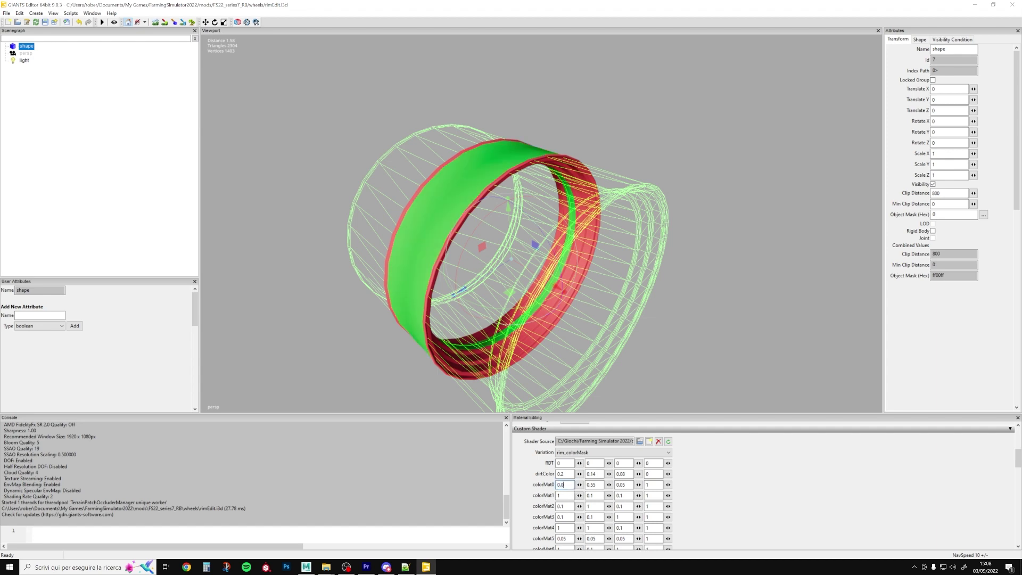
type("07")
key("Tab")
type("0.00")
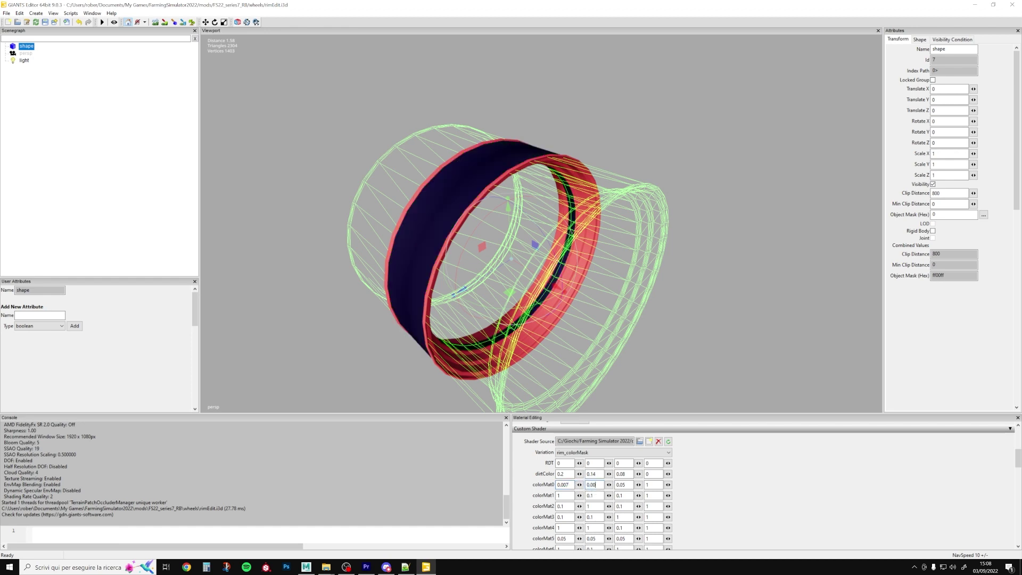
type("7")
key("Tab")
type("0.")
type("00")
key("Tab")
type("0")
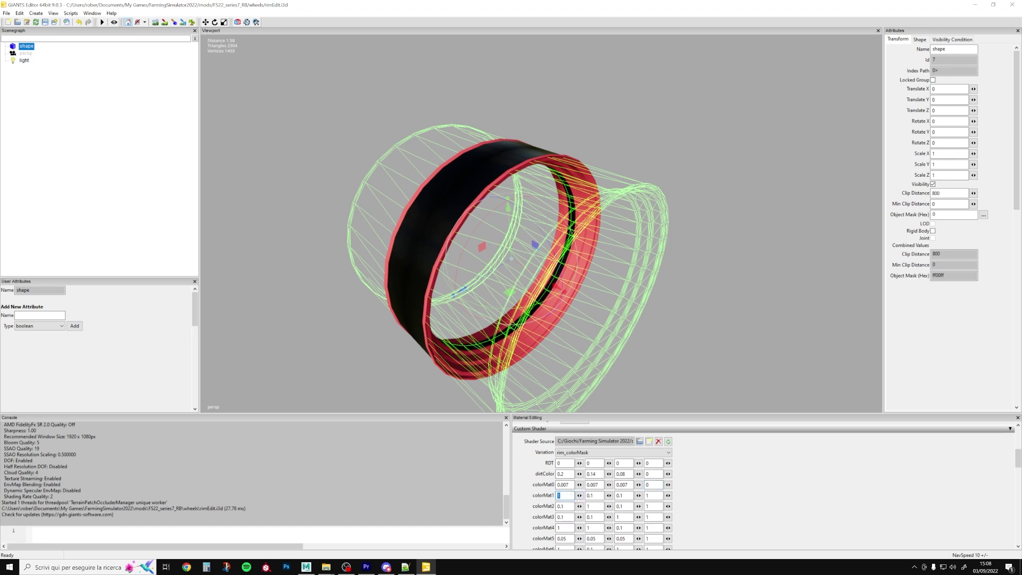
Step: Set colorMat1 to 0 0.8 0 0 for green
type("0")
key("Tab")
type("0")
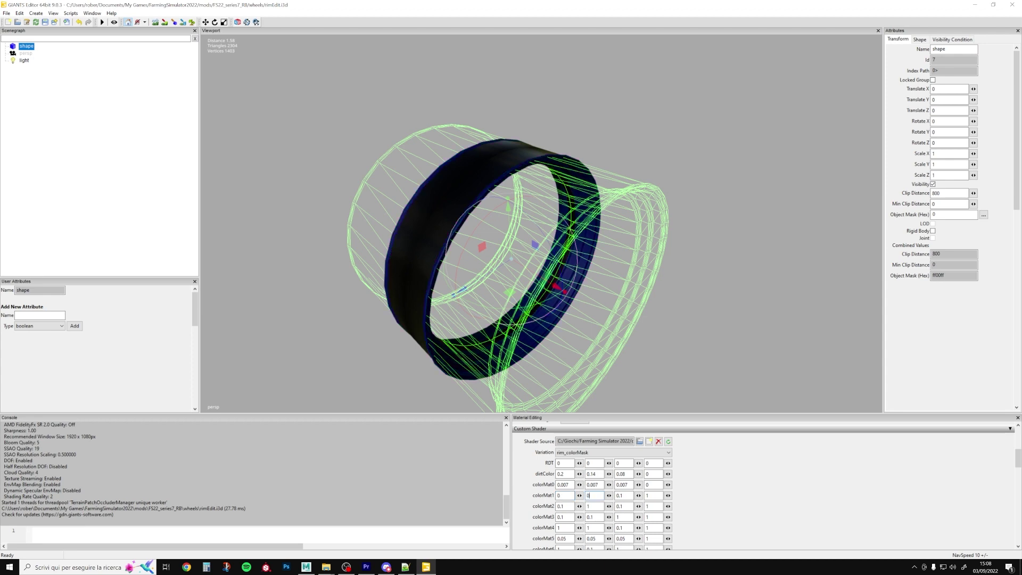
type(".1")
key("Tab")
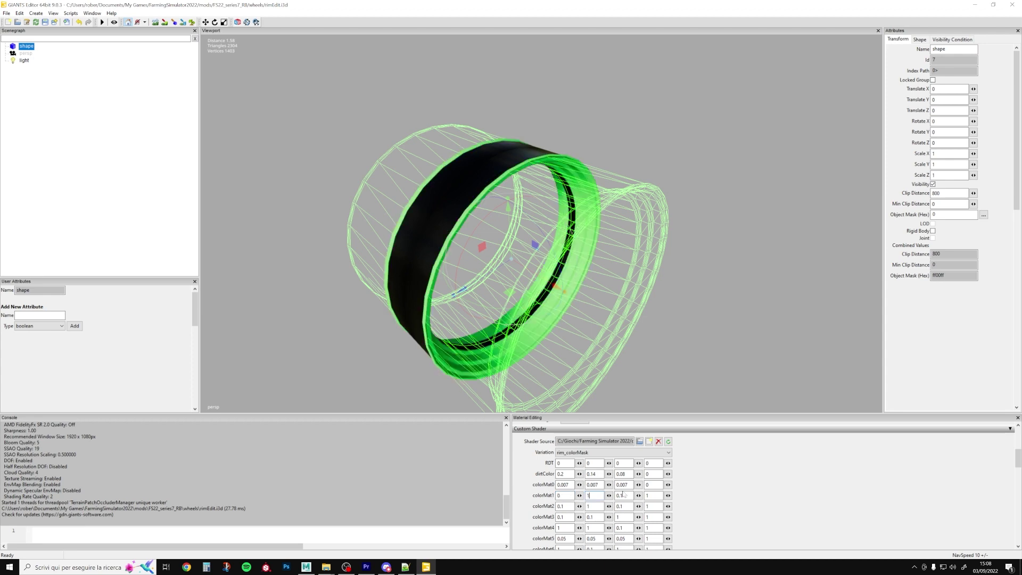
type("0")
key("shift+Tab")
type("0")
type("8")
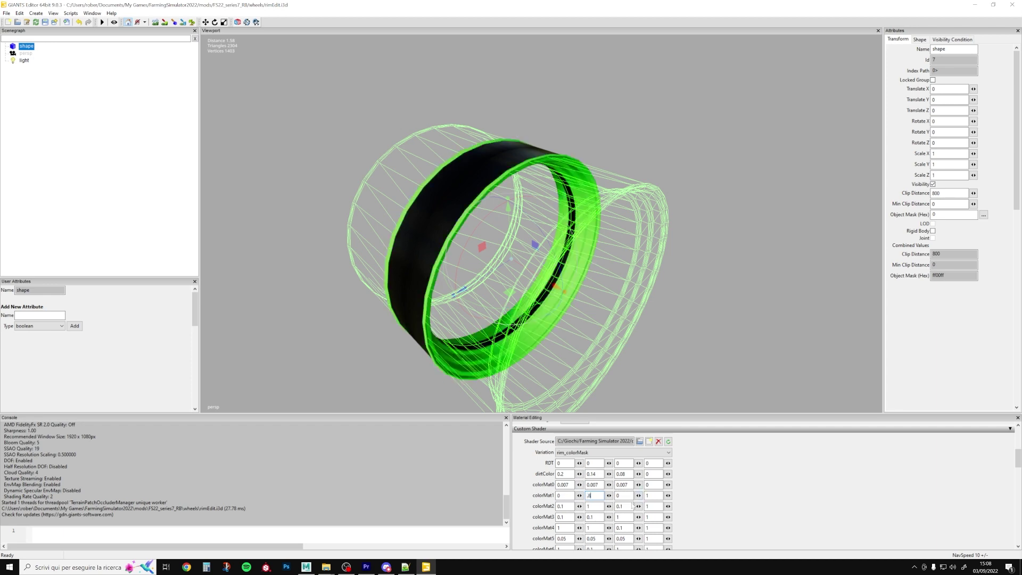
key("Tab")
key("Tab")
type("0")
Step: Delete the temporary light and save rimEdit.i3d
left_click(26, 60)
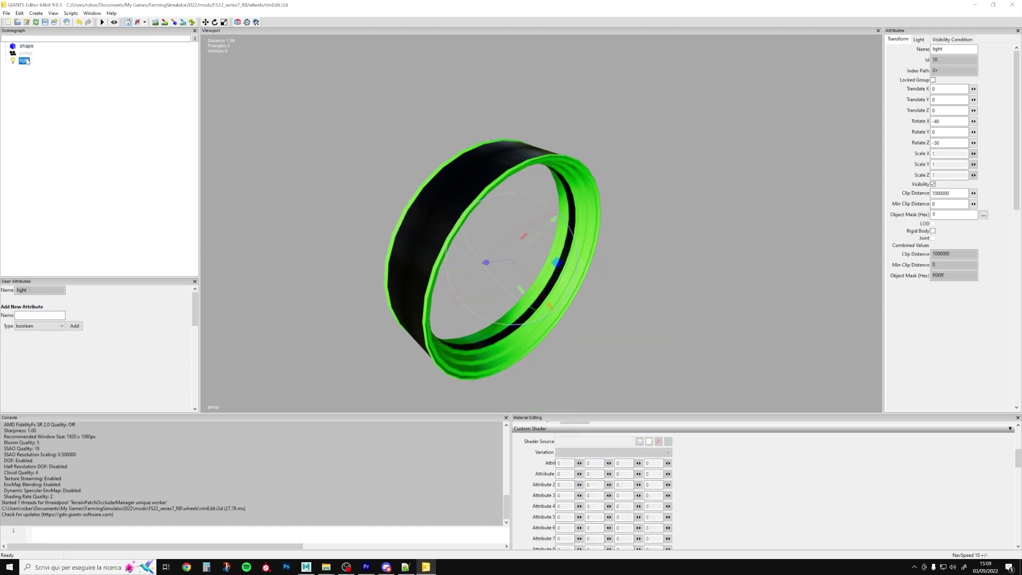
key("Delete")
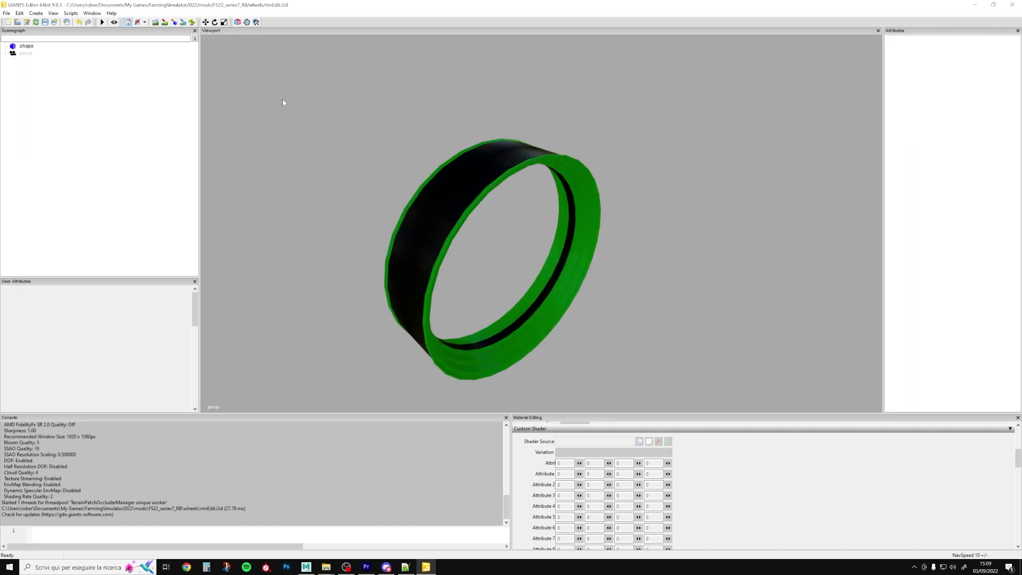
left_click(45, 22)
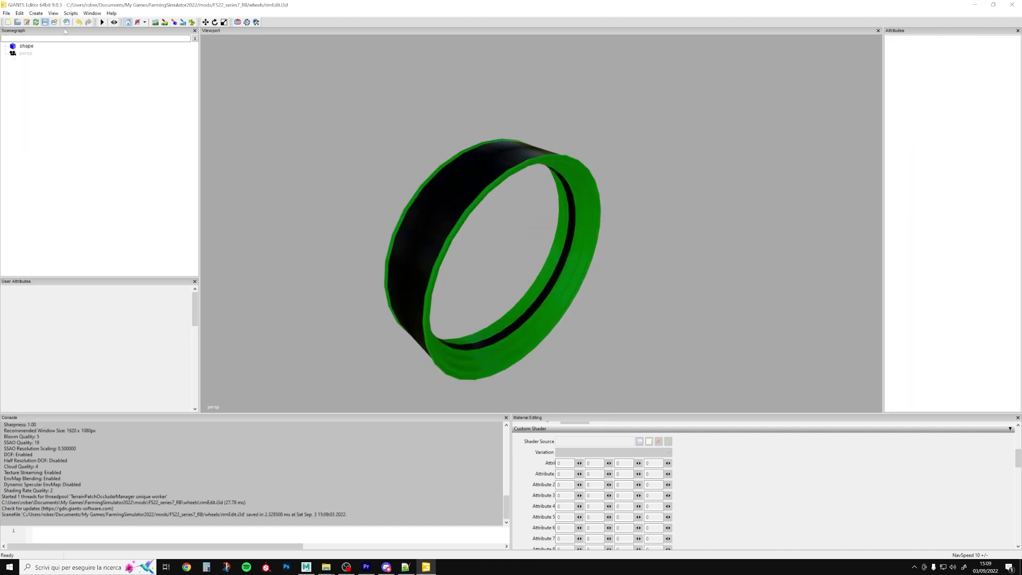
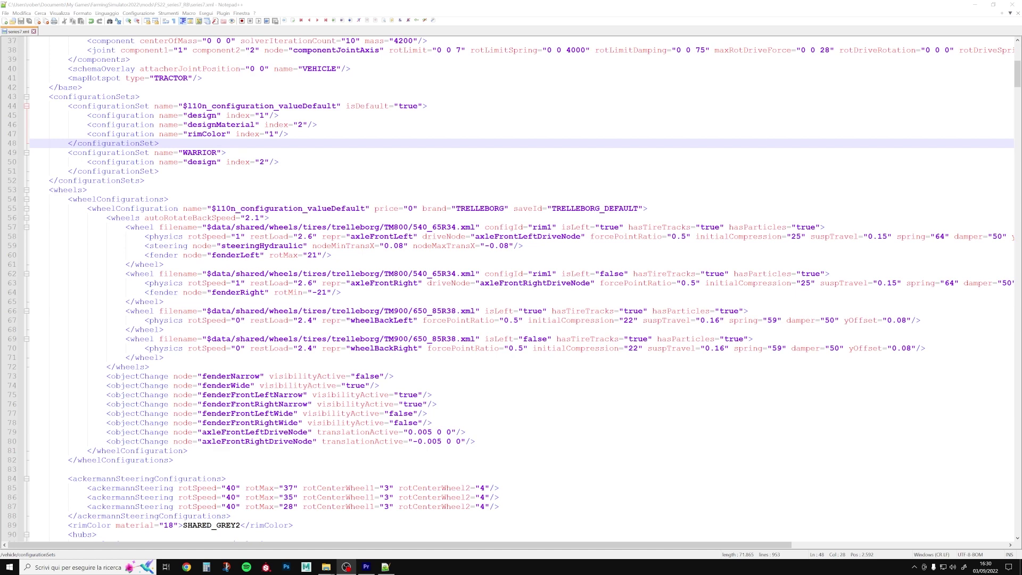
Step: Select the line 57 wheel path and check the files in the mod's wheels folder
left_click_drag(206, 228, 472, 227)
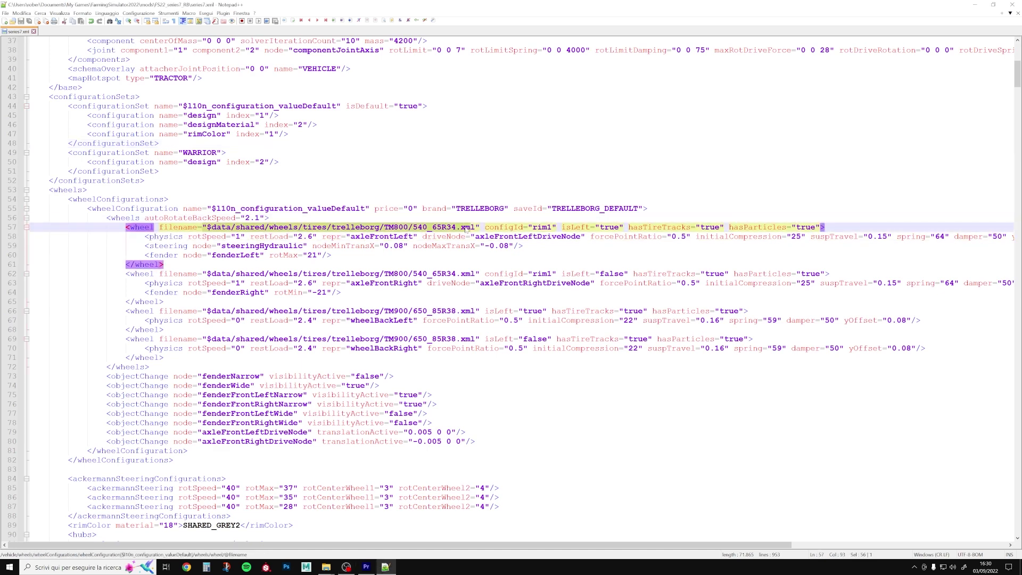
left_click(230, 228)
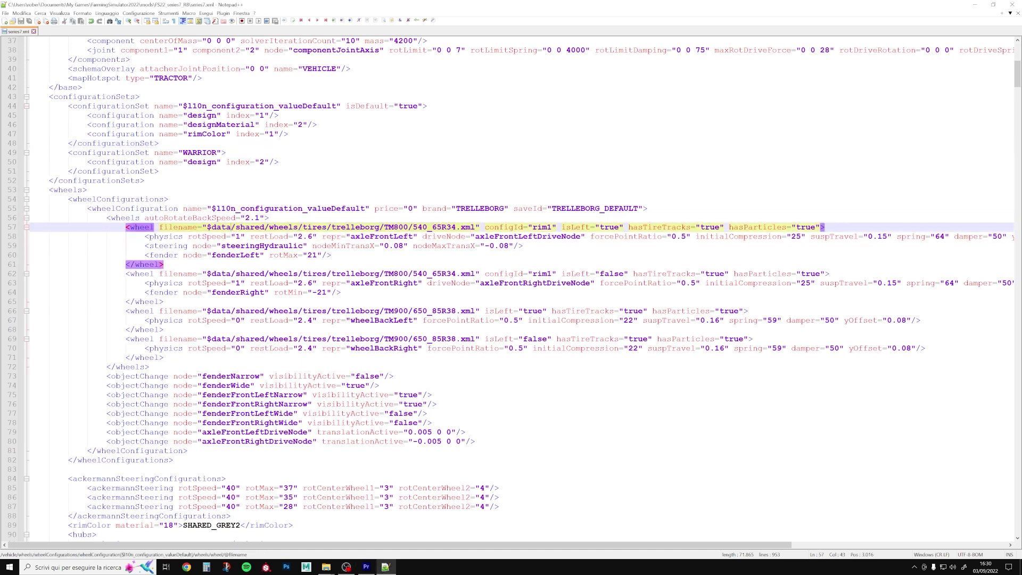
left_click_drag(206, 227, 476, 227)
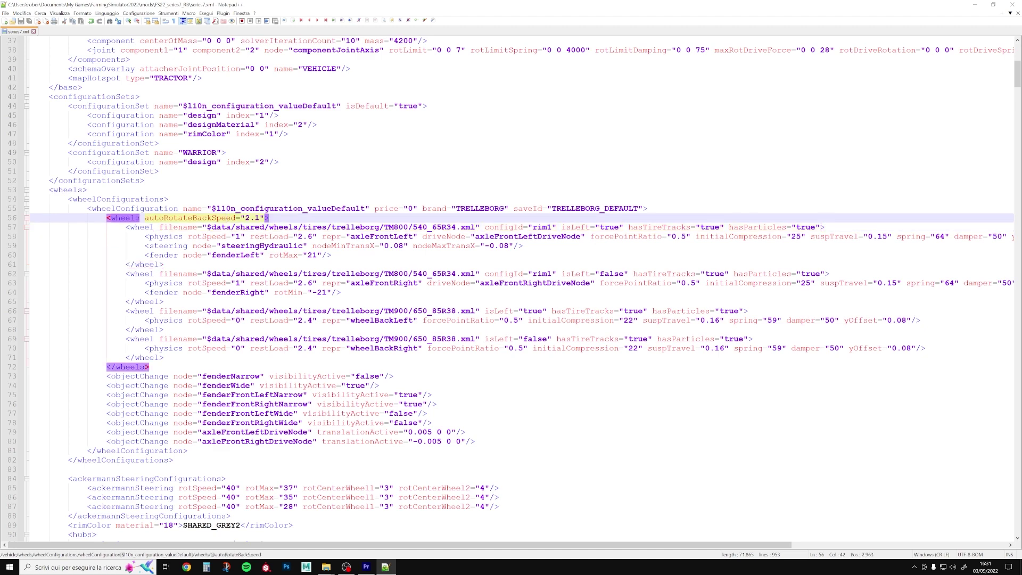
left_click(219, 227)
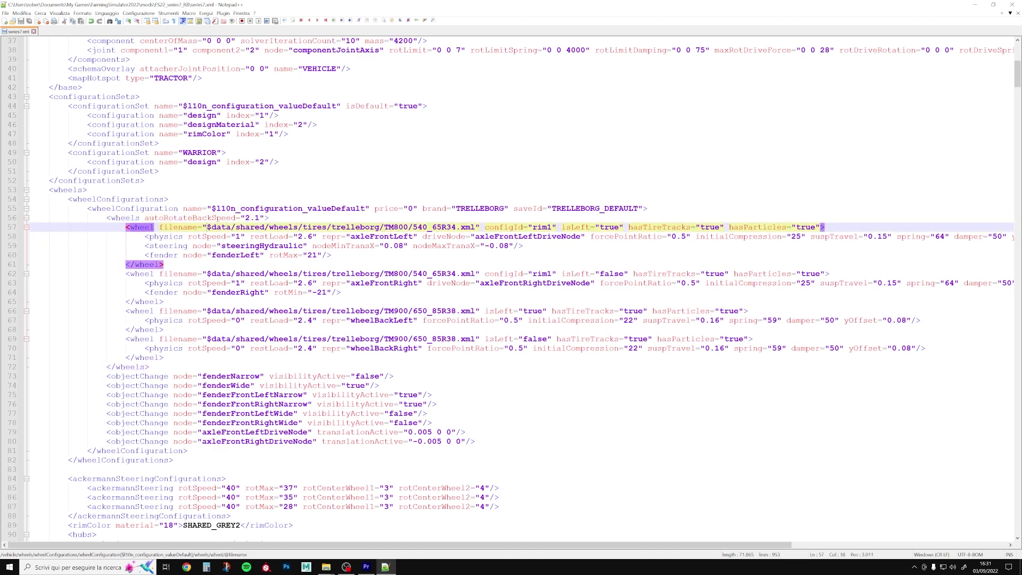
left_click_drag(206, 228, 265, 227)
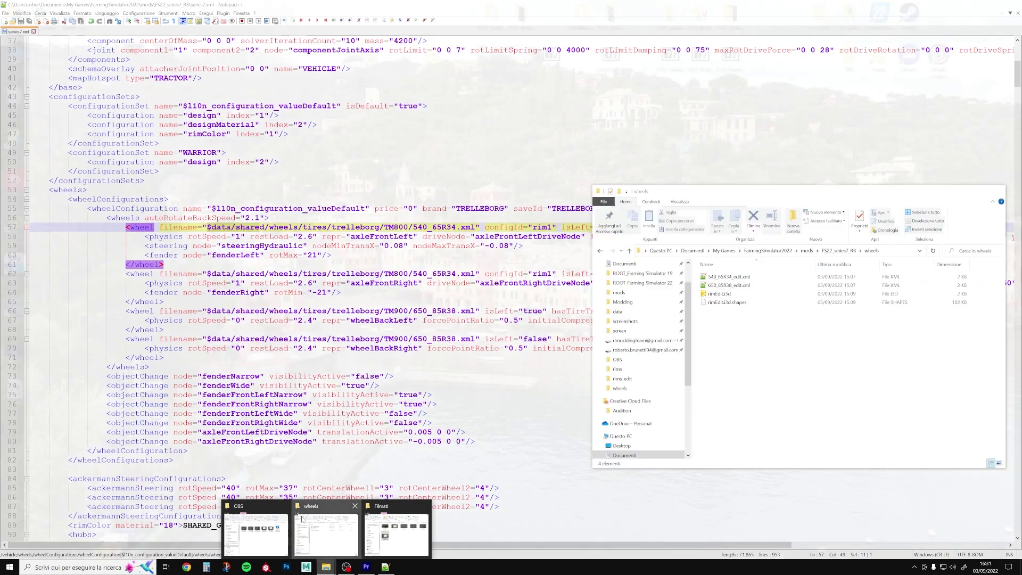
left_click(325, 527)
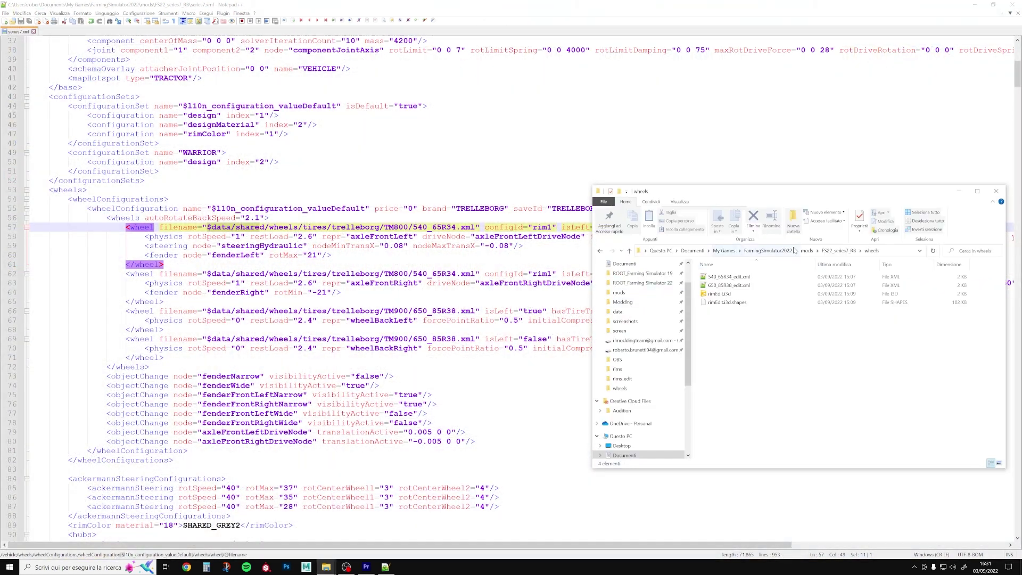
left_click(839, 251)
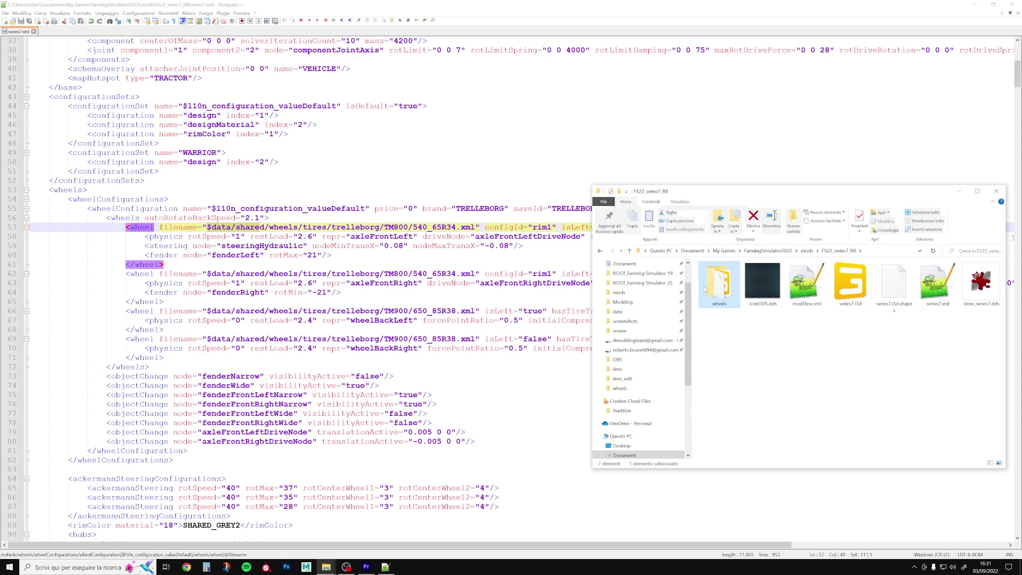
double_click(729, 288)
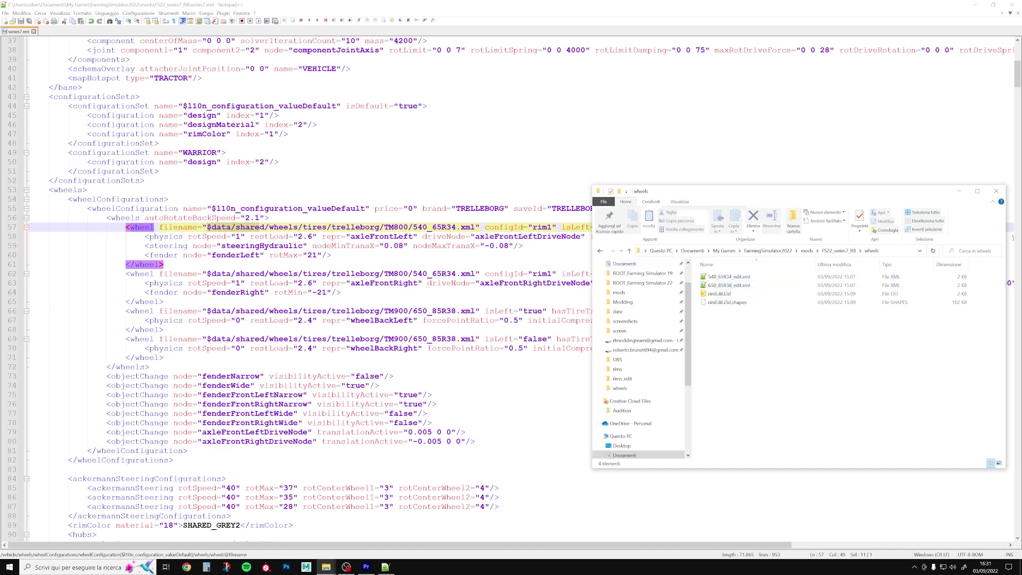
left_click(212, 227)
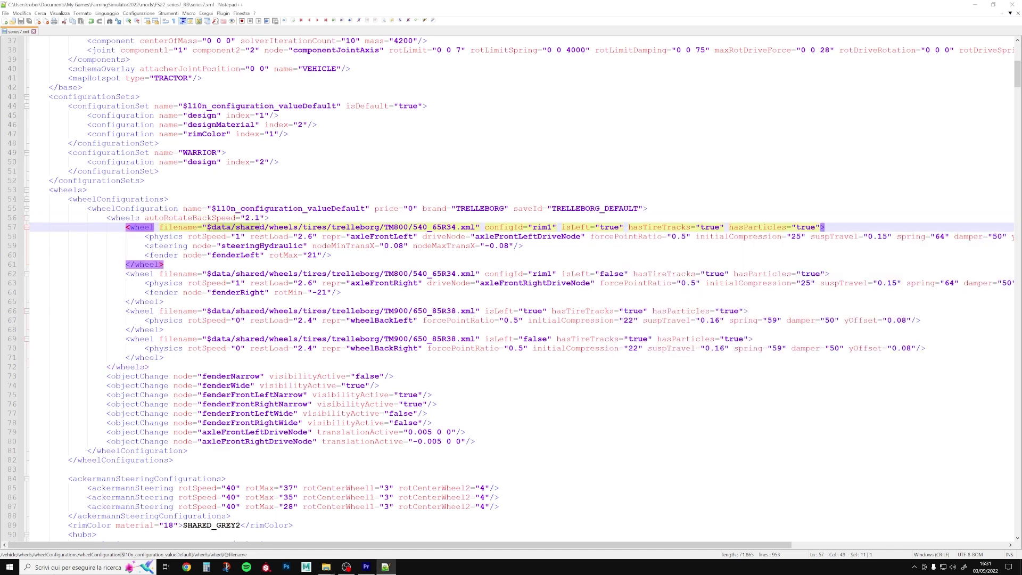
Step: Change the line 57 front-left wheel path to wheels/540_65R34_edit and select it
left_click_drag(207, 228, 351, 227)
key("Delete")
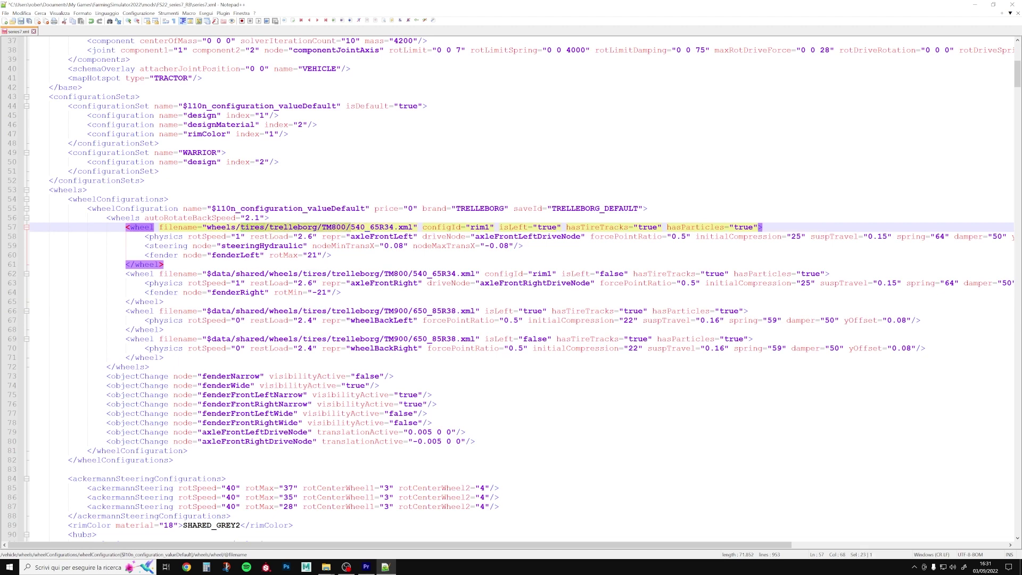
key("Delete")
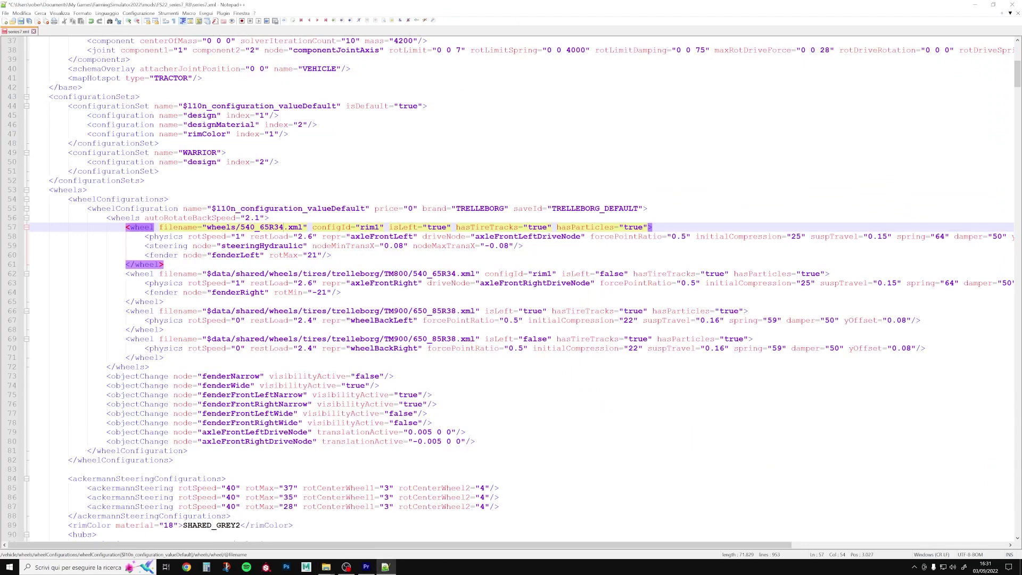
type("_edit")
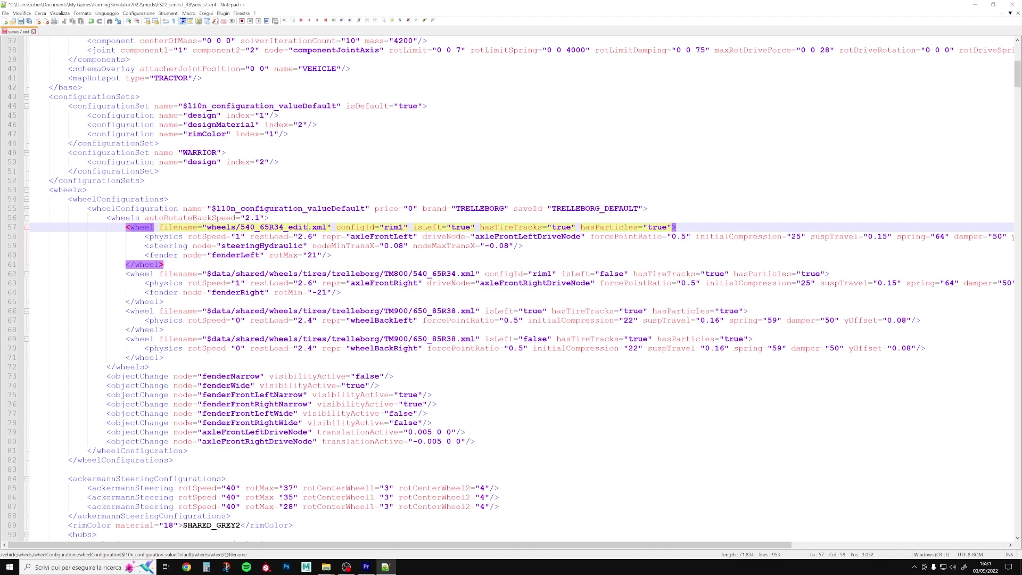
key("ctrl+shift+Right")
key("ctrl+shift+Right")
key("shift+Right")
key("shift+Right")
key("shift+Right")
key("shift+Left")
key("shift+Left")
key("shift+Left")
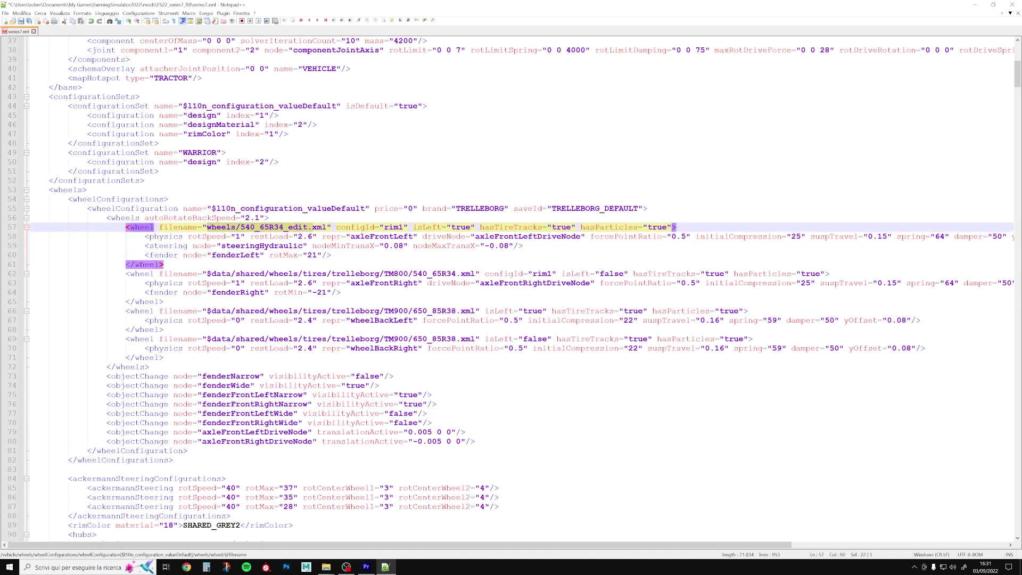
key("shift+Left")
key("ctrl+c")
Step: Paste wheels/540_65R34_edit over the line 62 front-right path and save the file
key("Down")
key("Down")
key("Down")
key("ctrl+shift+Right")
key("ctrl+shift+Right")
key("ctrl+shift+Right")
key("shift+Left")
key("shift+Left")
key("shift+Left")
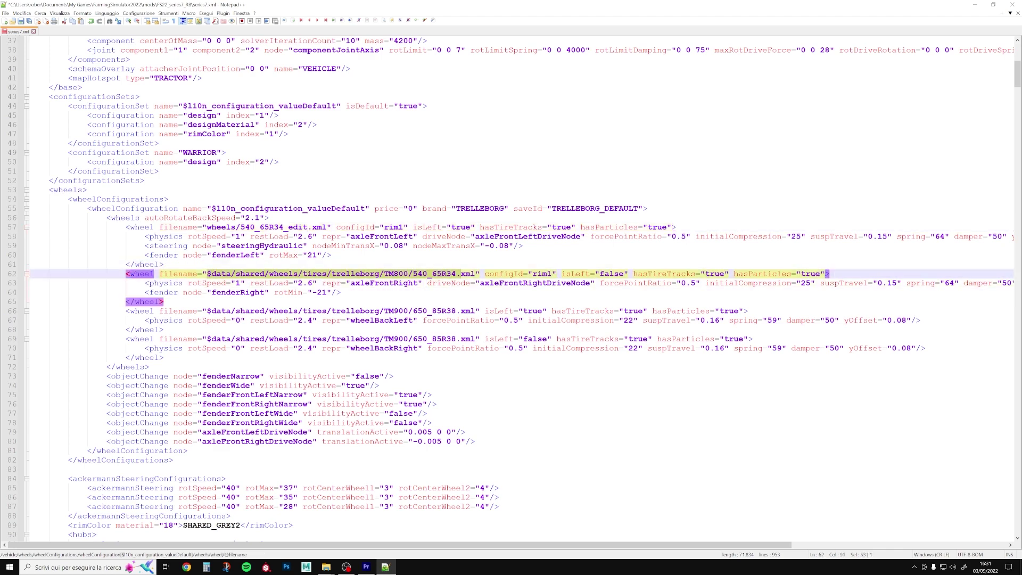
key("ctrl+v")
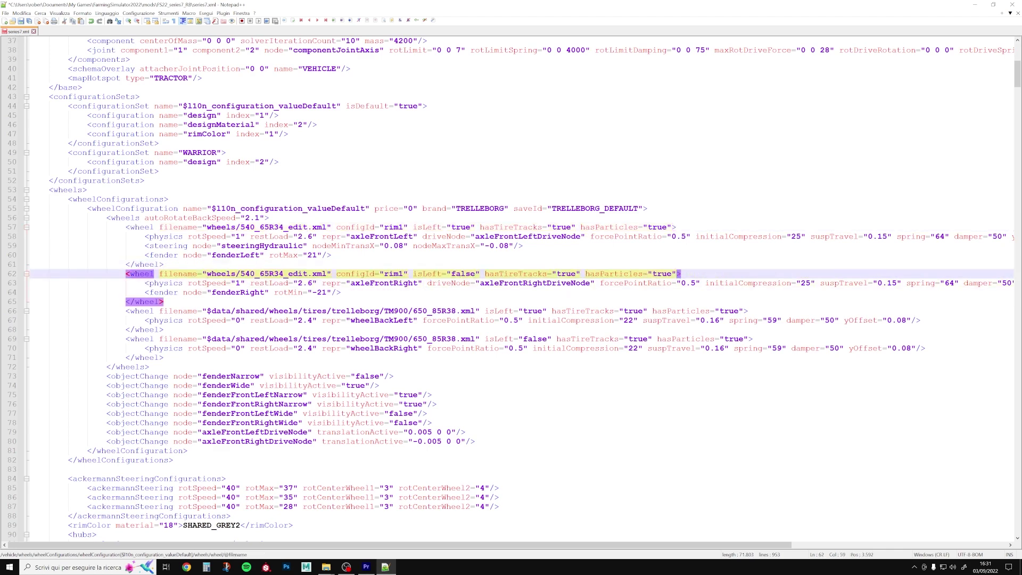
key("ctrl+s")
key("ctrl+Left")
key("ctrl+shift+Left")
key("ctrl+shift+Left")
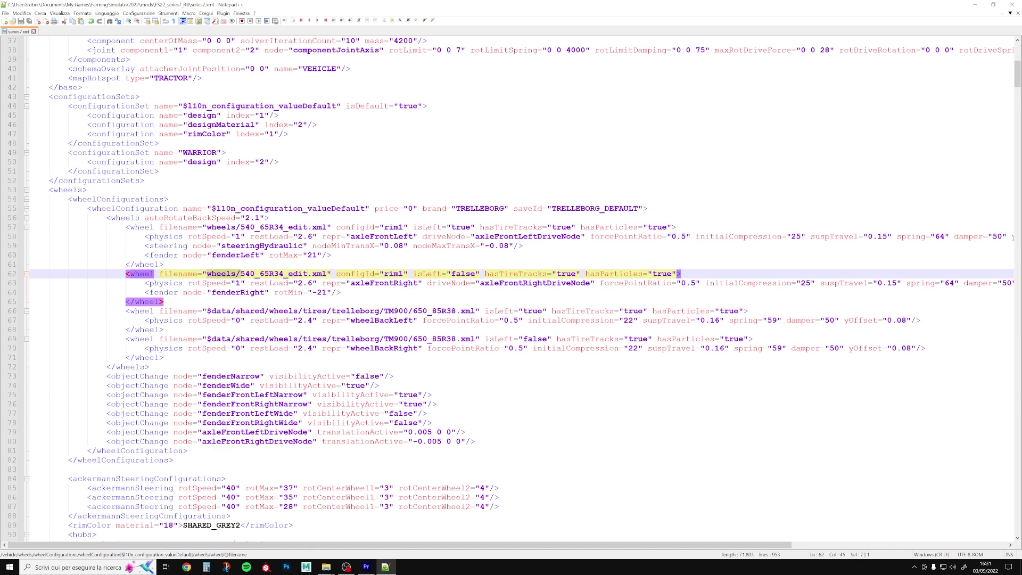
Step: Replace the shared TM900 path prefix on lines 66 and 69 with wheels/
left_click_drag(212, 311, 410, 311)
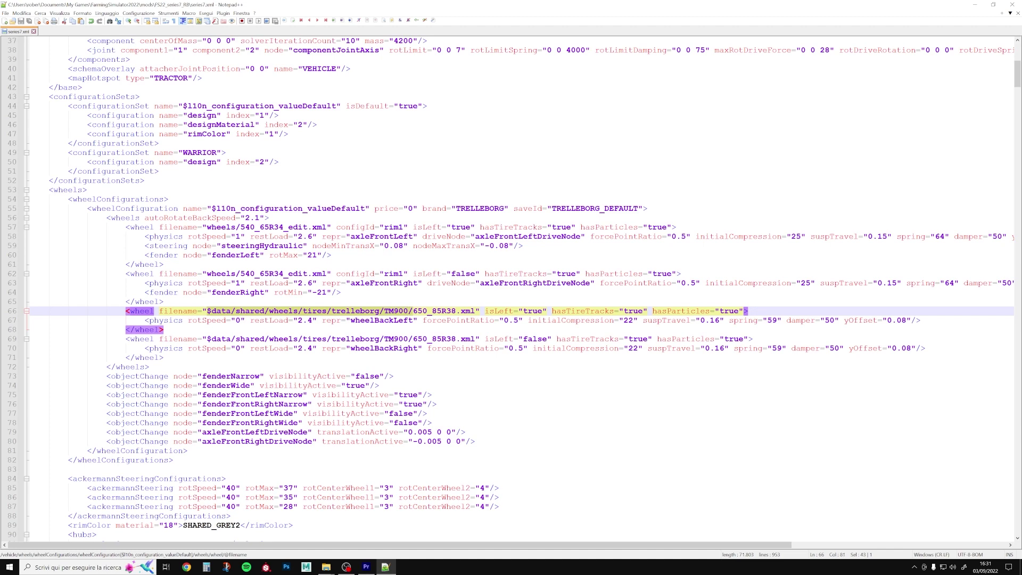
type("wheels/")
left_click_drag(208, 339, 414, 339)
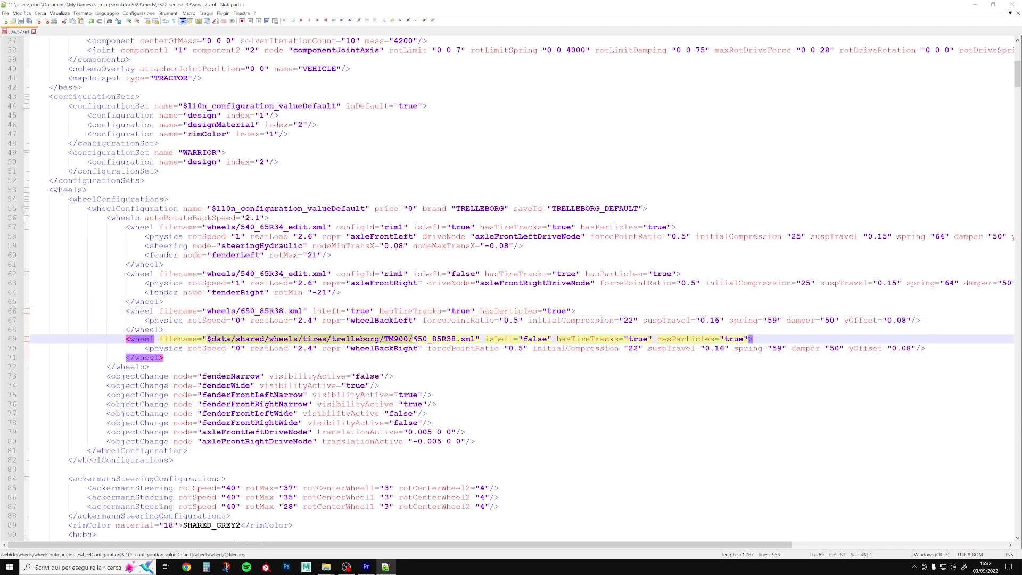
type("wheels/")
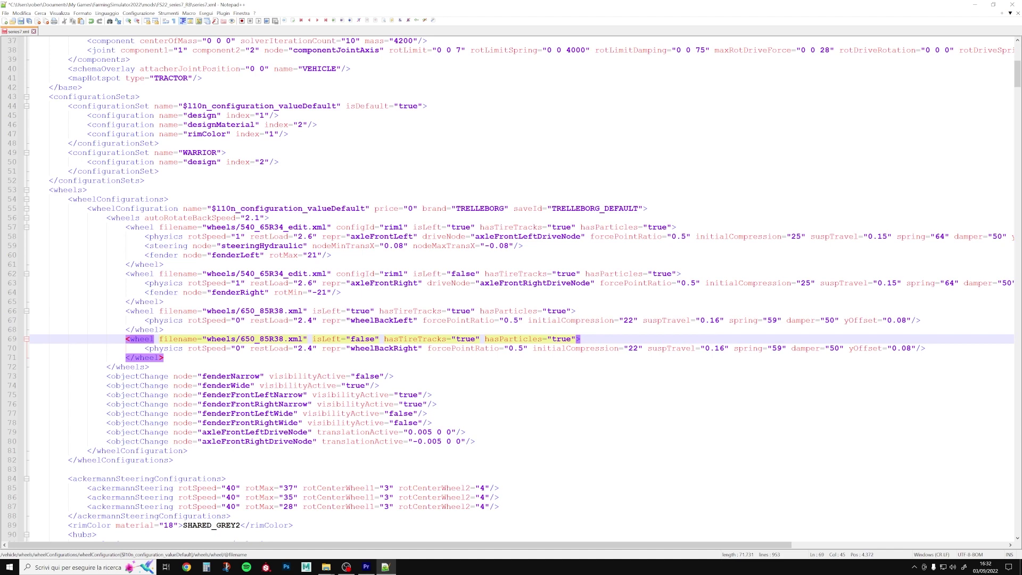
Step: Add _edit to both rear filenames so they read 650_85R38_edit.xml, and save
left_click(287, 311)
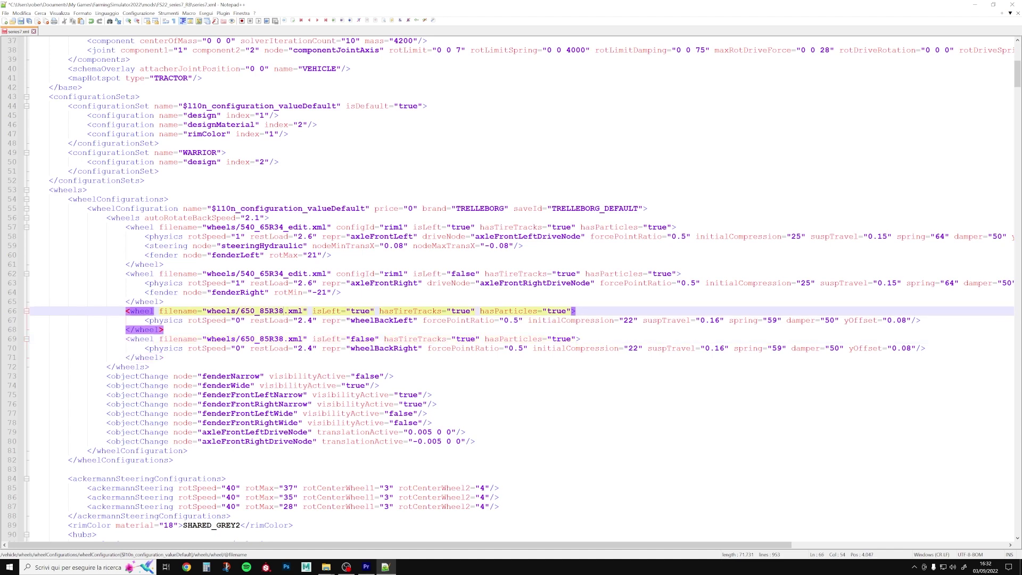
type("_edit")
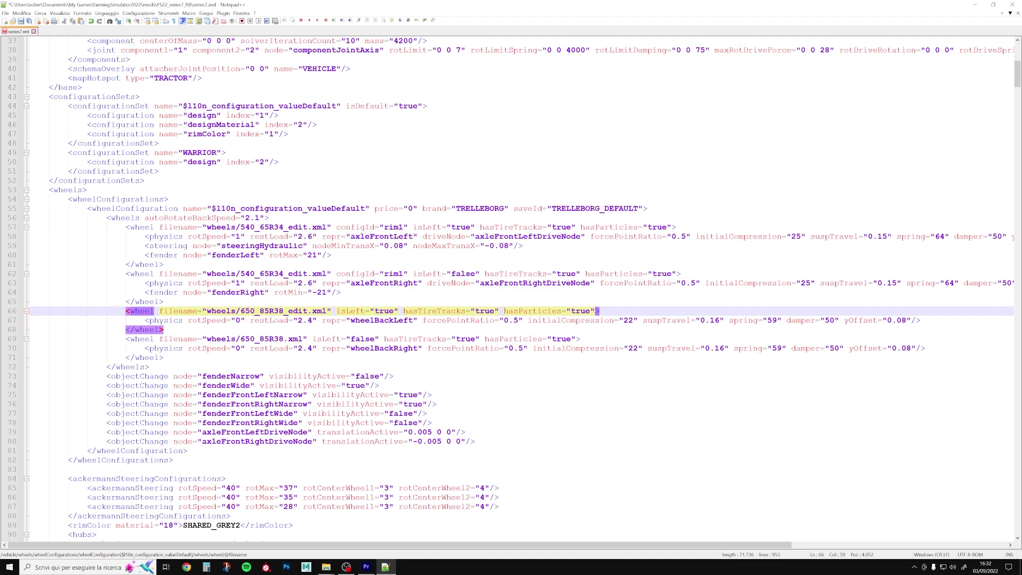
left_click_drag(308, 311, 283, 311)
key("Delete")
key("ctrl+z")
left_click_drag(307, 311, 283, 311)
key("ctrl+c")
key("Down")
key("Down")
key("Down")
key("ctrl+v")
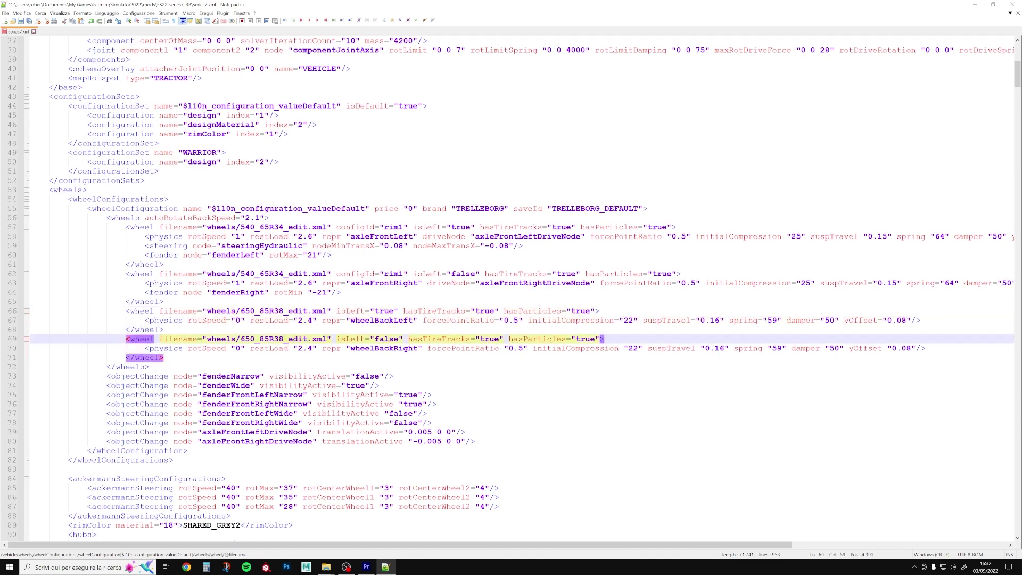
key("ctrl+s")
scroll(519, 289, "down", 2)
scroll(519, 289, "down", 3)
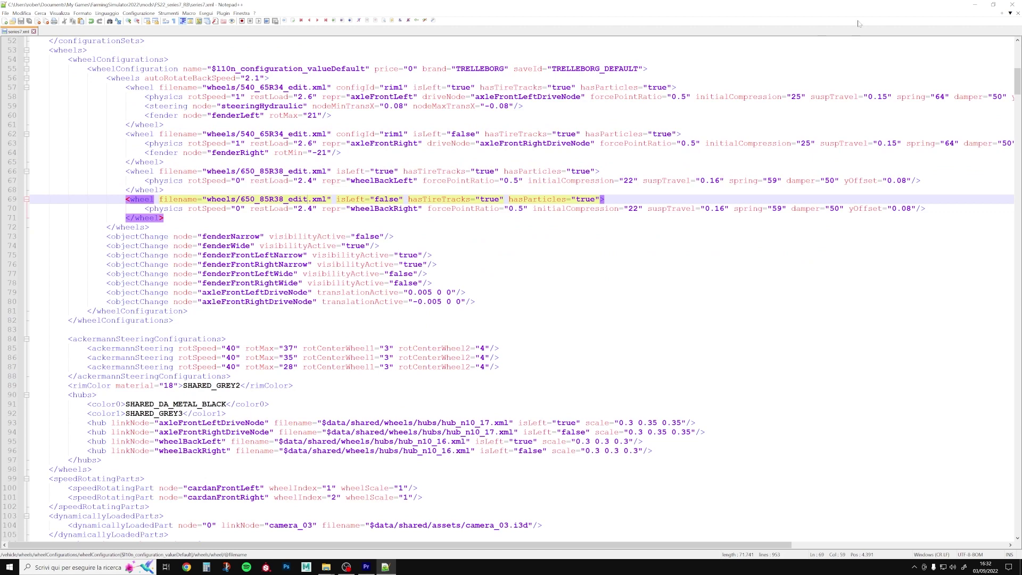
left_click(974, 4)
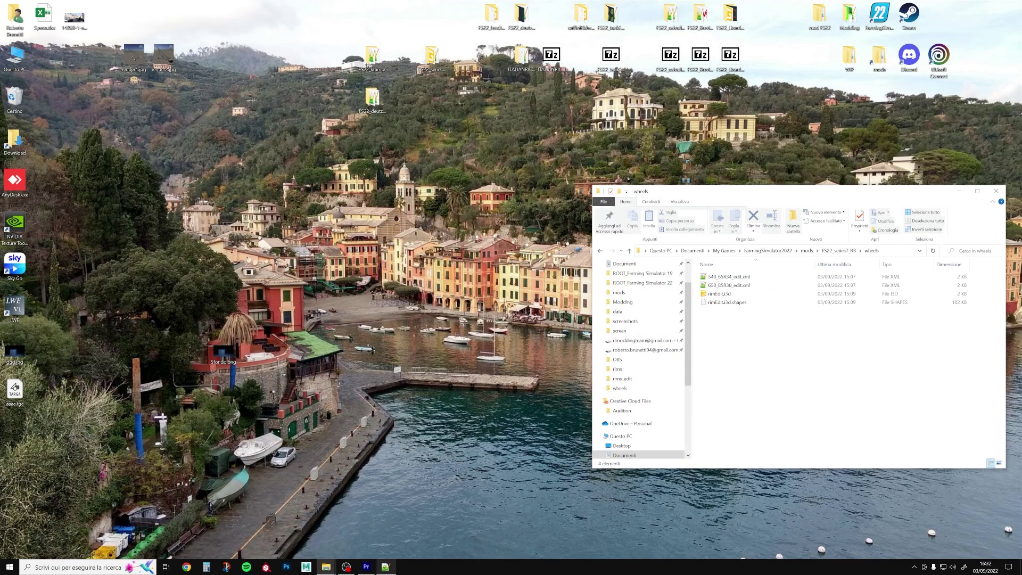
Step: Minimize Notepad++ and launch Farming Simulator 22 from its desktop icon
left_click(386, 567)
left_click(974, 5)
double_click(867, 6)
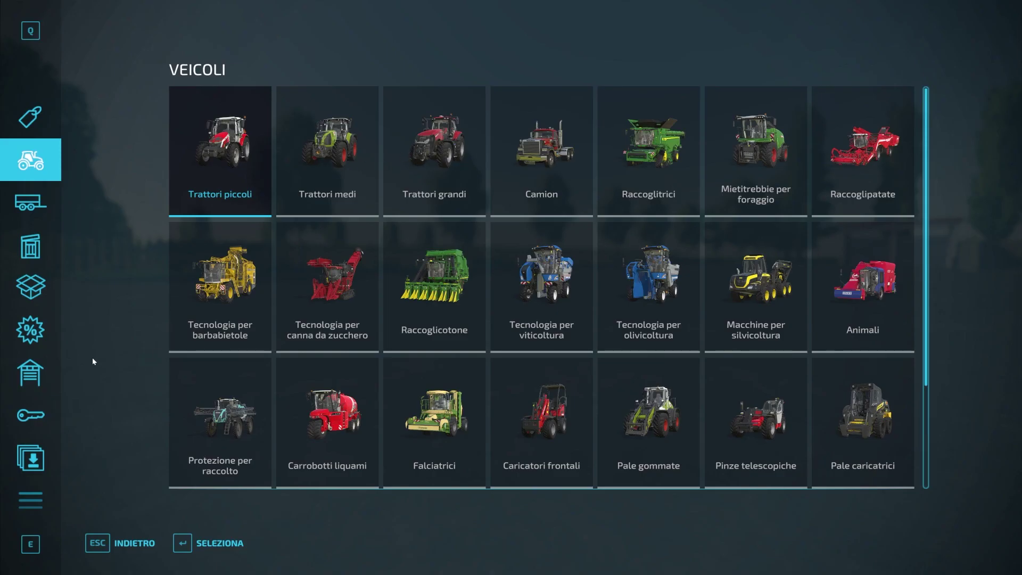
Step: Open the Serie 7 edit tractor from the shop's mods and DLC category
left_click(30, 458)
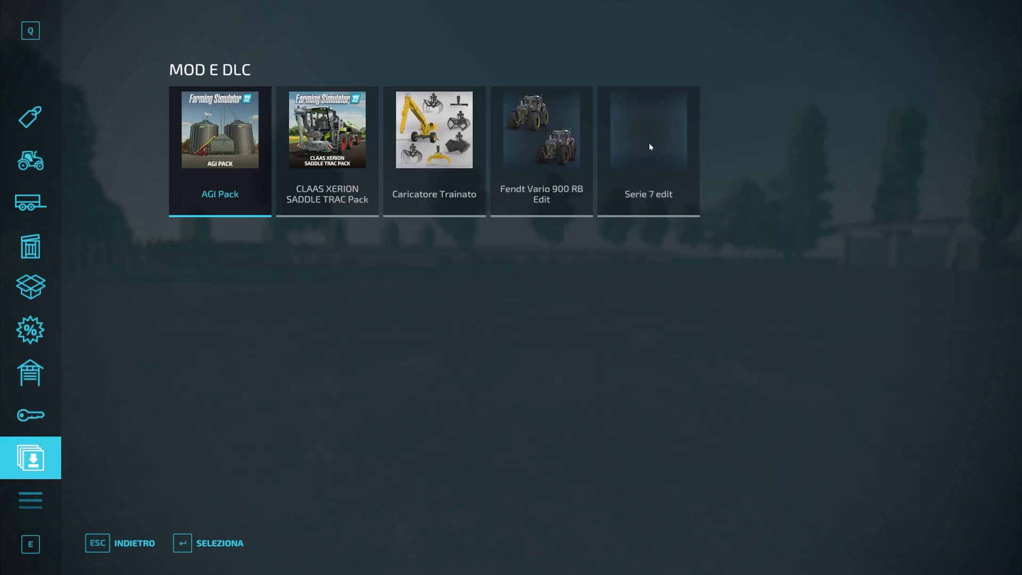
left_click(657, 168)
left_click(267, 257)
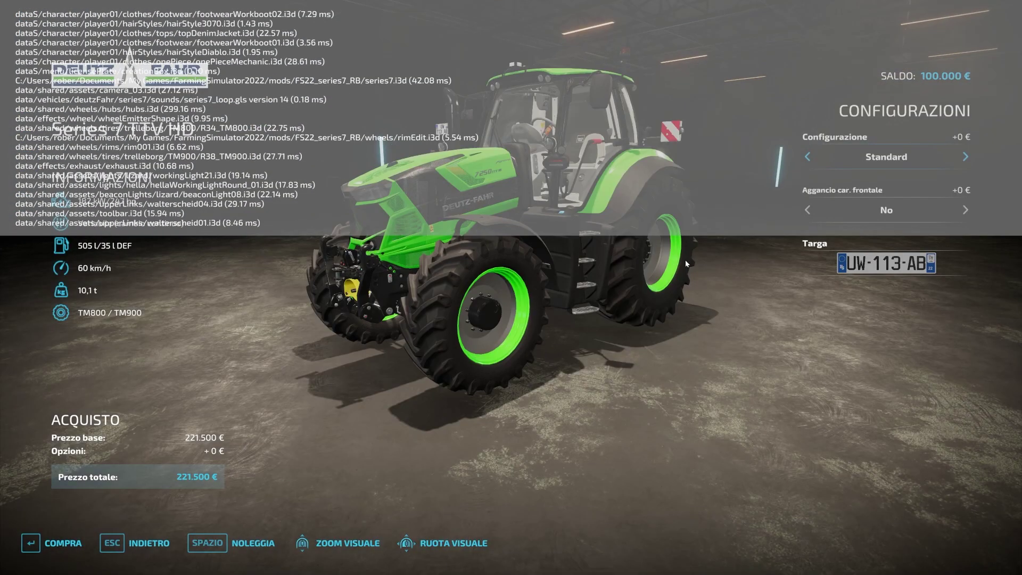
Step: Rotate and zoom the preview to inspect the green rims with grey centres
right_click_drag(685, 260, 687, 261)
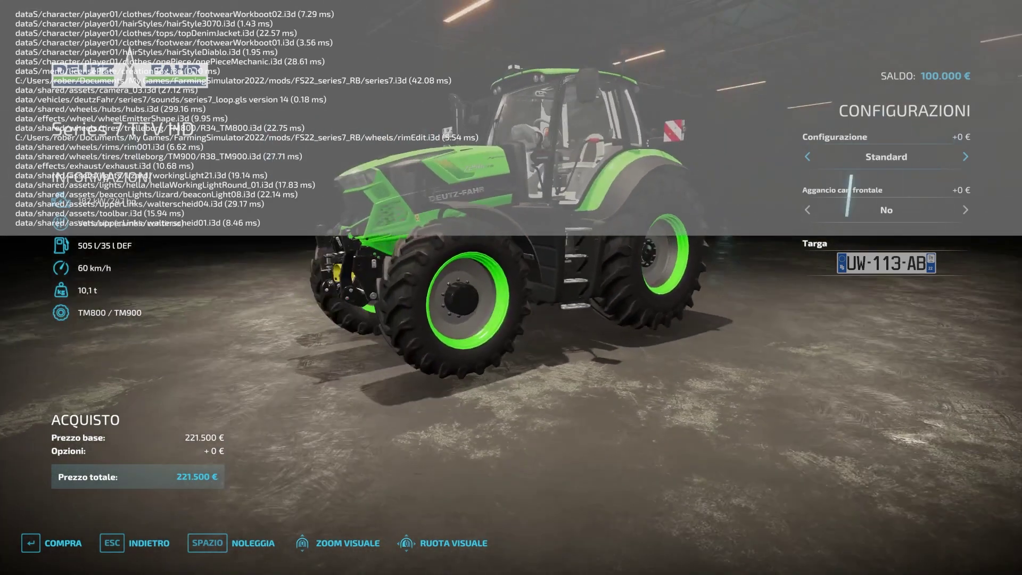
mouse_move(466, 308)
right_mouse_down()
mouse_move(436, 325)
mouse_move(449, 321)
right_mouse_up()
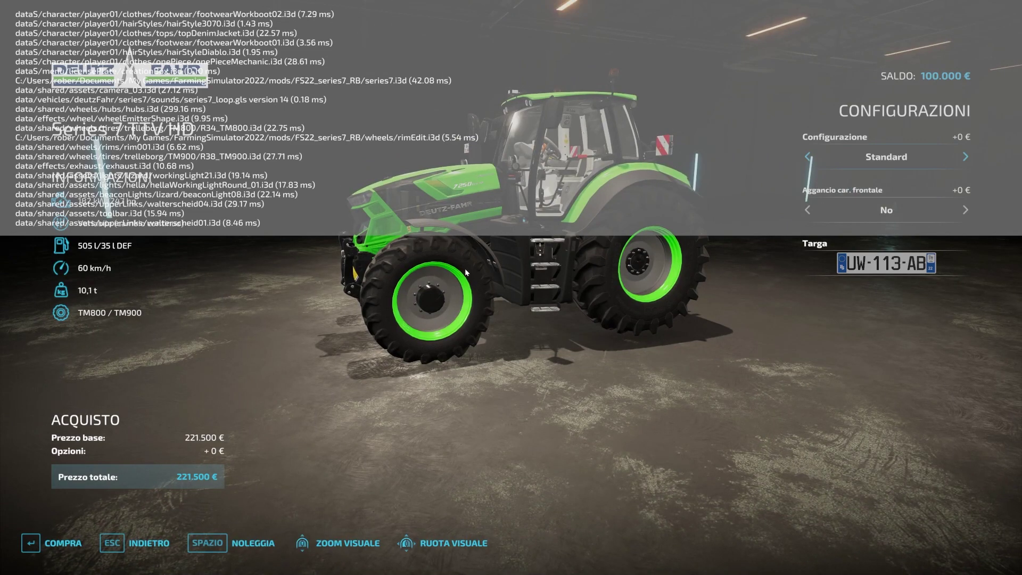
scroll(465, 268, "up", 3)
scroll(465, 268, "down", 3)
scroll(465, 268, "up", 1)
right_click_drag(465, 268, 462, 275)
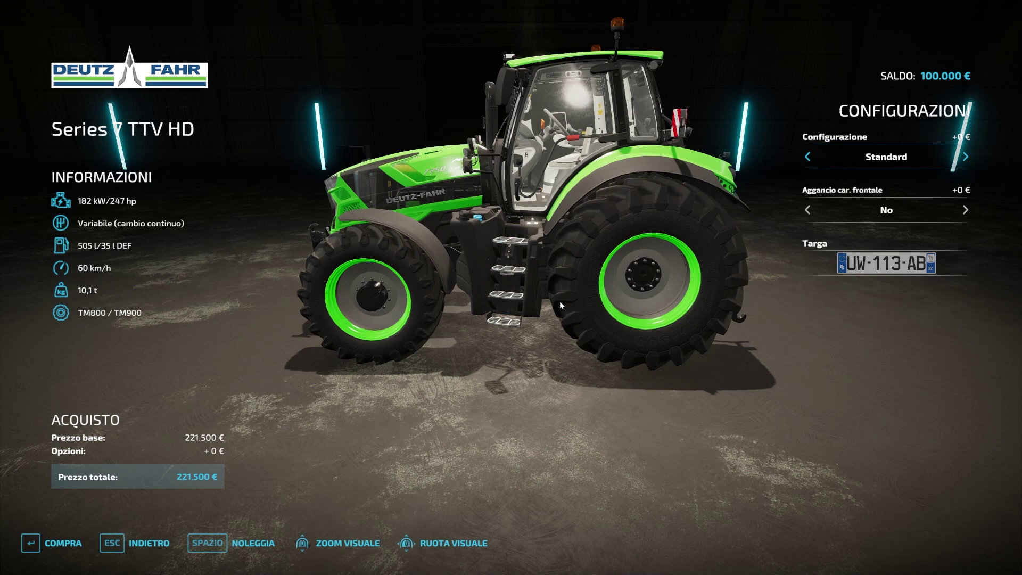
right_click_drag(560, 301, 696, 258)
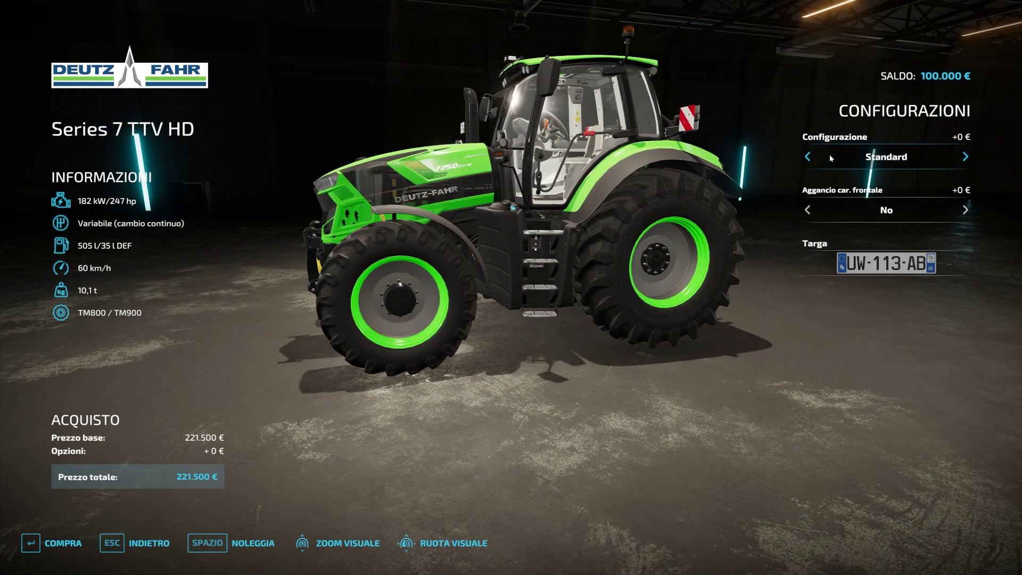
Step: Choose the WARRIOR configuration and Nero rim colour, then rotate to view the wheels
left_click(967, 156)
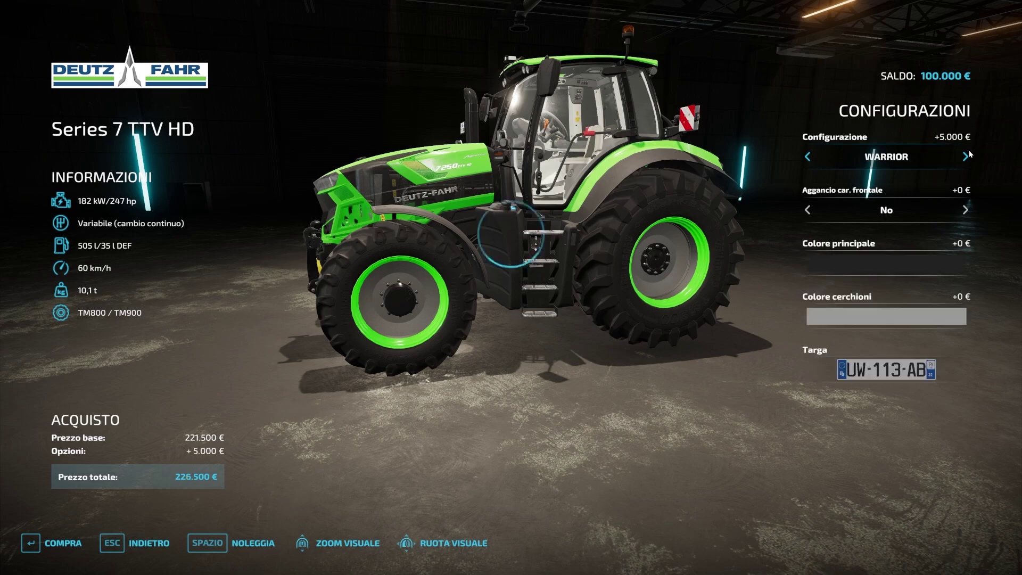
left_click(847, 319)
left_click(441, 279)
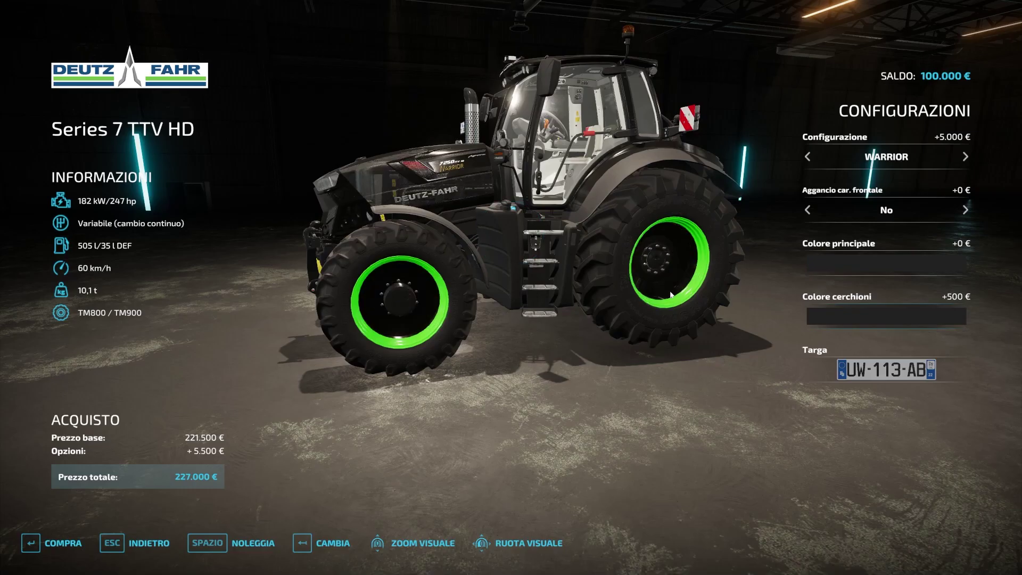
left_click(851, 314)
left_click(413, 279)
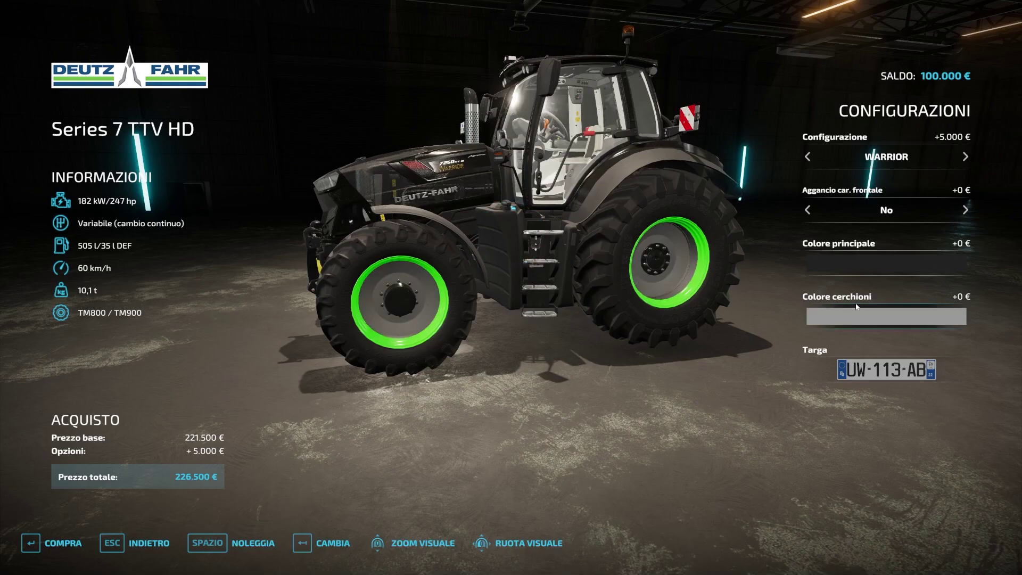
left_click(852, 316)
left_click(447, 280)
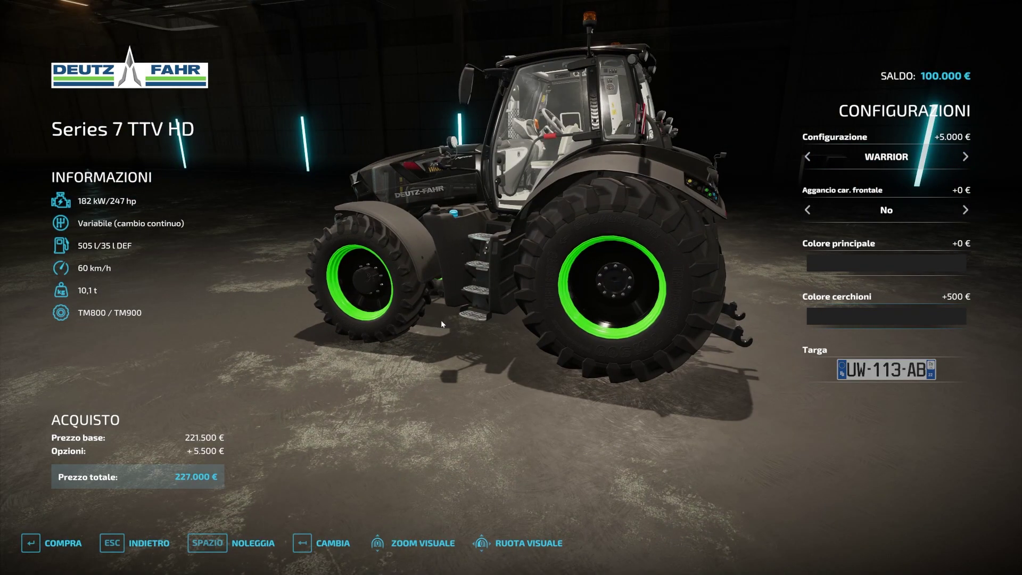
mouse_move(590, 280)
left_mouse_down()
mouse_move(612, 285)
mouse_move(590, 267)
mouse_move(398, 283)
left_mouse_up()
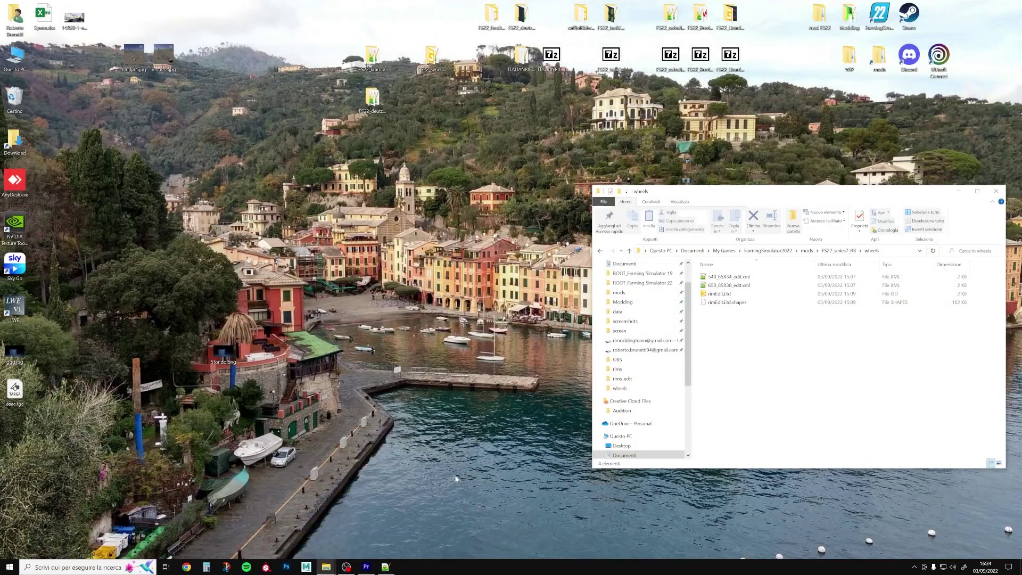
Step: Delete the rimColorConfigurations block (lines 636–639) in series7.xml
left_click(385, 567)
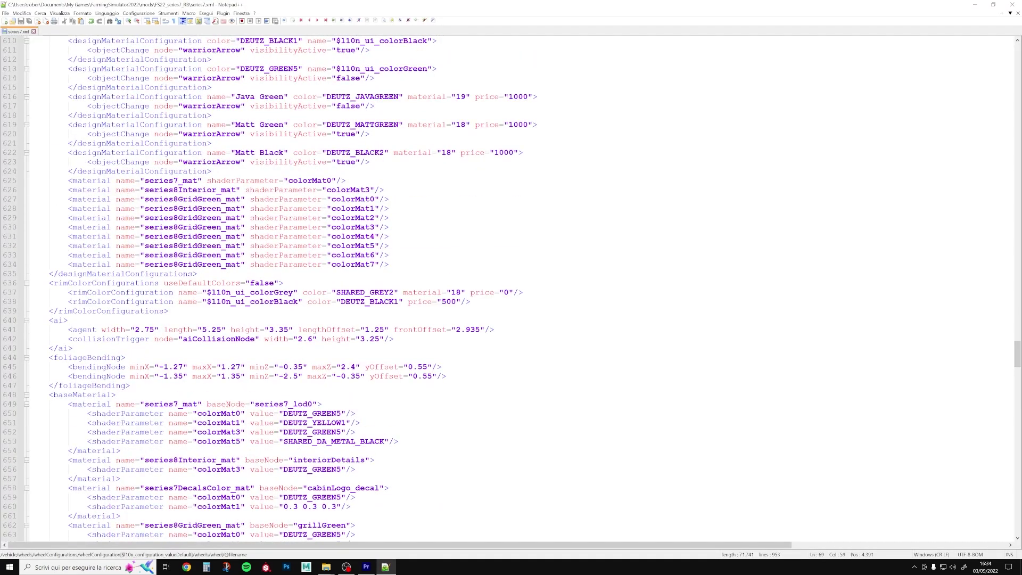
left_click_drag(11, 311, 10, 286)
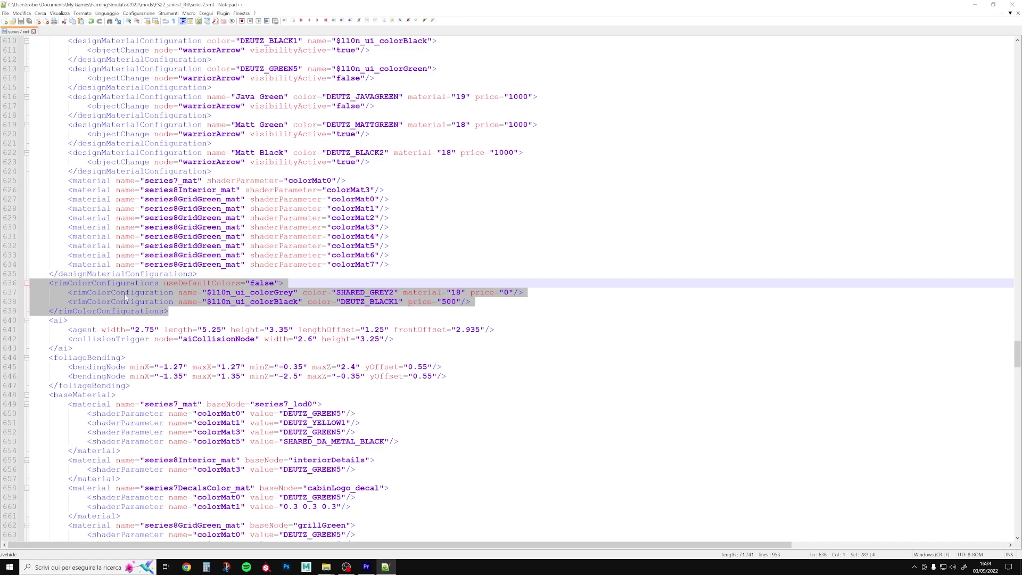
key("Delete")
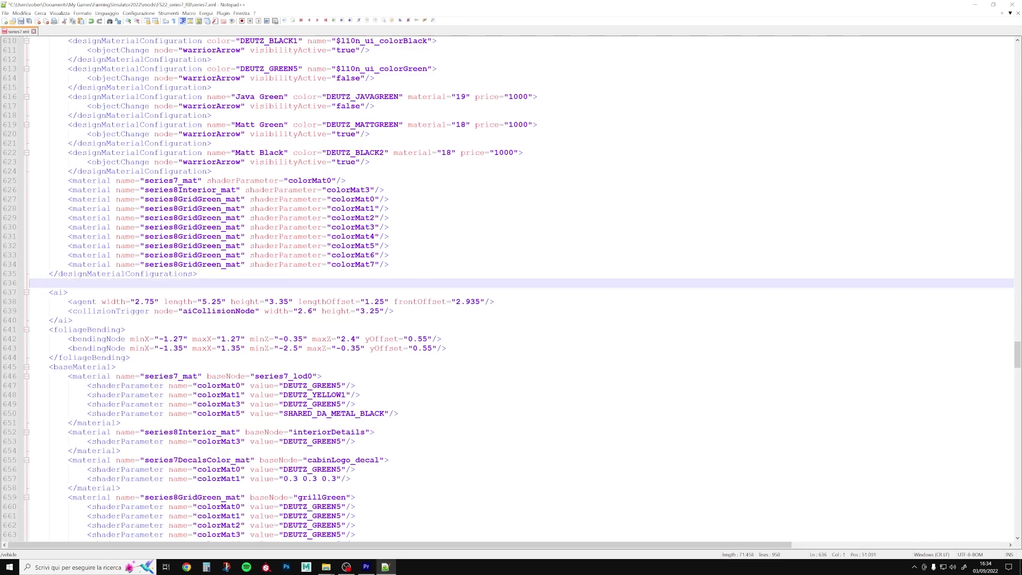
Step: Scroll up to the wheels section to review the rimColor and hubs lines
scroll(511, 288, "up", 7)
scroll(511, 288, "up", 12)
scroll(511, 288, "up", 11)
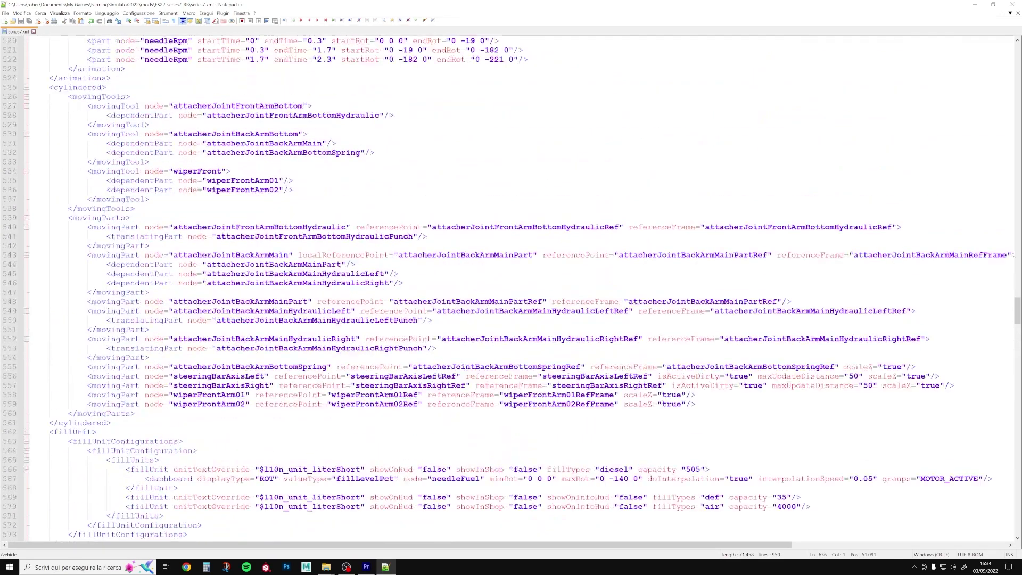
scroll(511, 287, "up", 15)
scroll(511, 288, "up", 6)
scroll(511, 287, "up", 9)
scroll(511, 288, "up", 12)
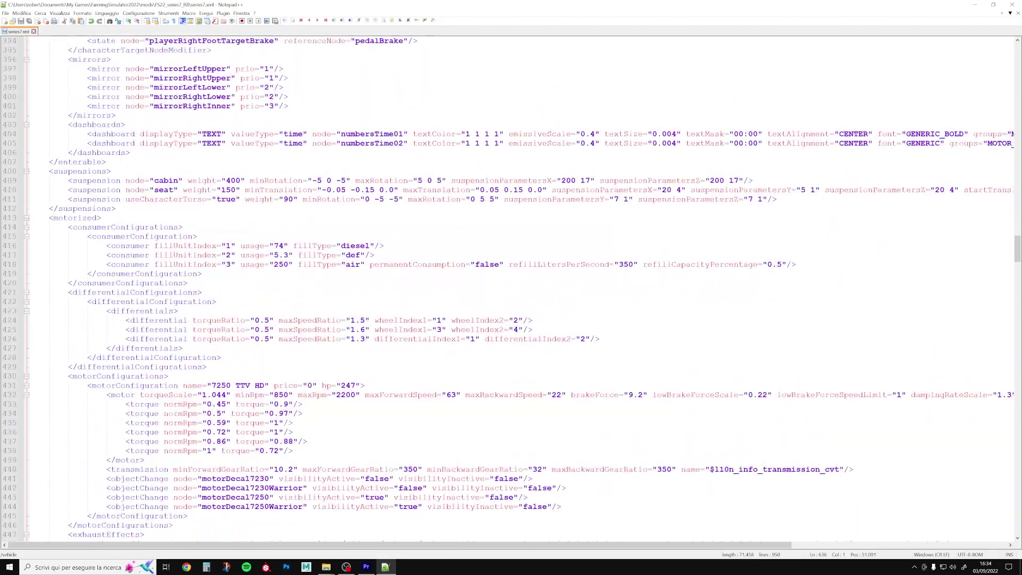
scroll(511, 287, "up", 4)
scroll(511, 287, "up", 11)
scroll(511, 287, "up", 12)
scroll(511, 288, "up", 11)
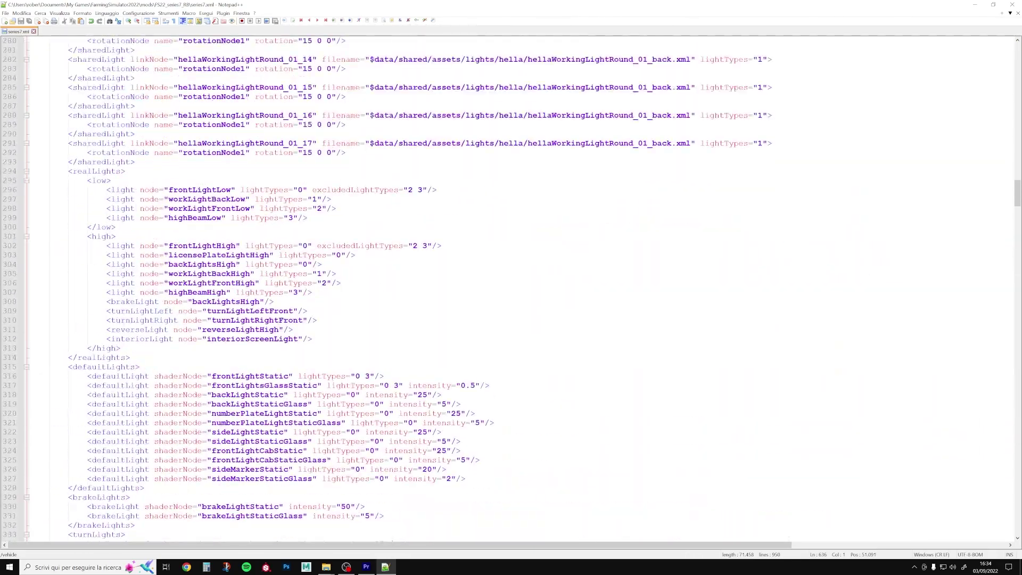
scroll(511, 288, "up", 10)
scroll(511, 287, "up", 12)
scroll(511, 288, "up", 8)
scroll(511, 288, "up", 11)
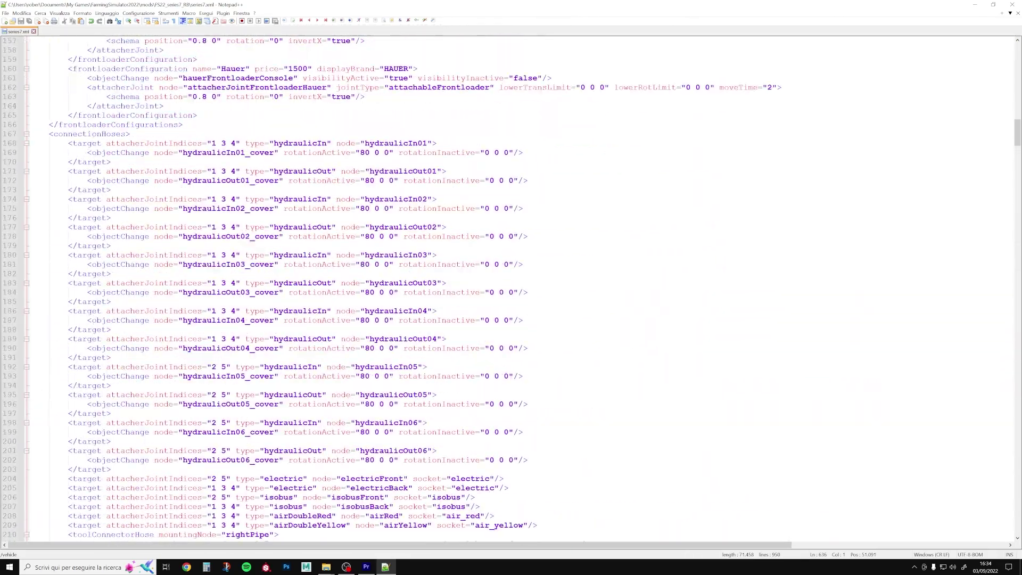
scroll(511, 288, "up", 5)
scroll(511, 287, "up", 16)
scroll(511, 288, "up", 9)
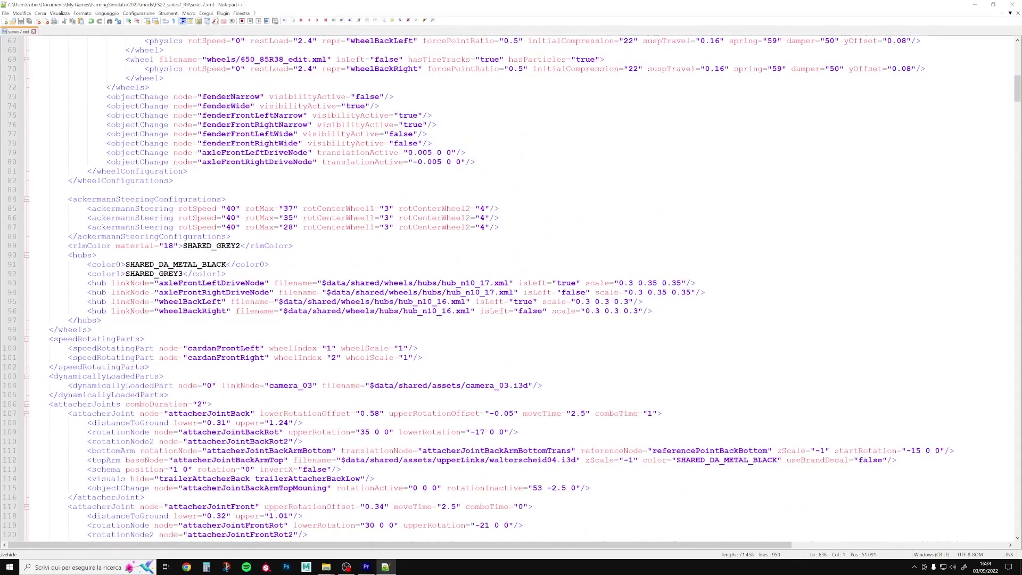
scroll(511, 288, "up", 5)
scroll(511, 288, "down", 1)
left_click_drag(226, 386, 31, 349)
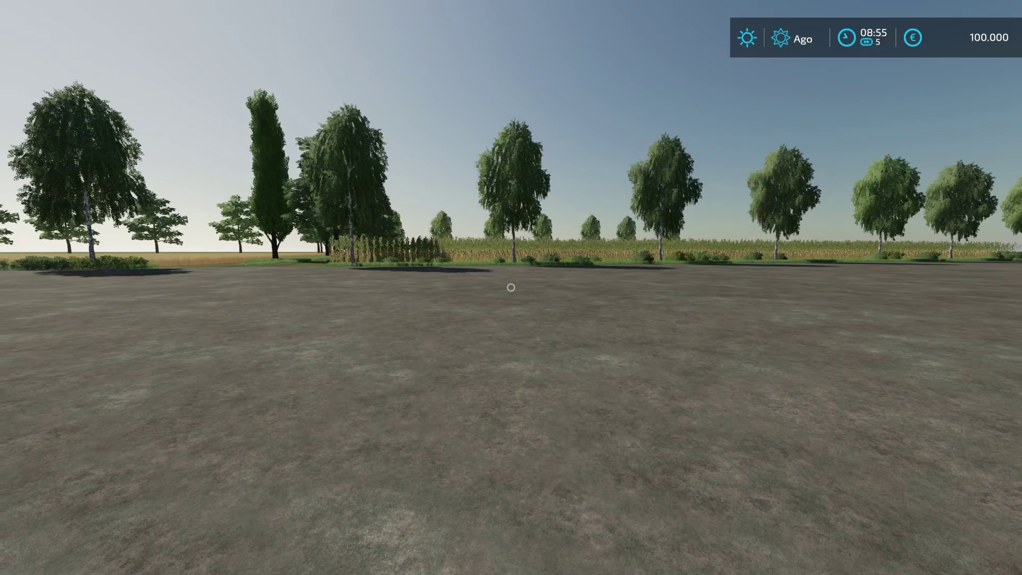
Step: Reopen the Series 7 TTV HD under Serie 7 edit and orbit around its still-green rims
key("p")
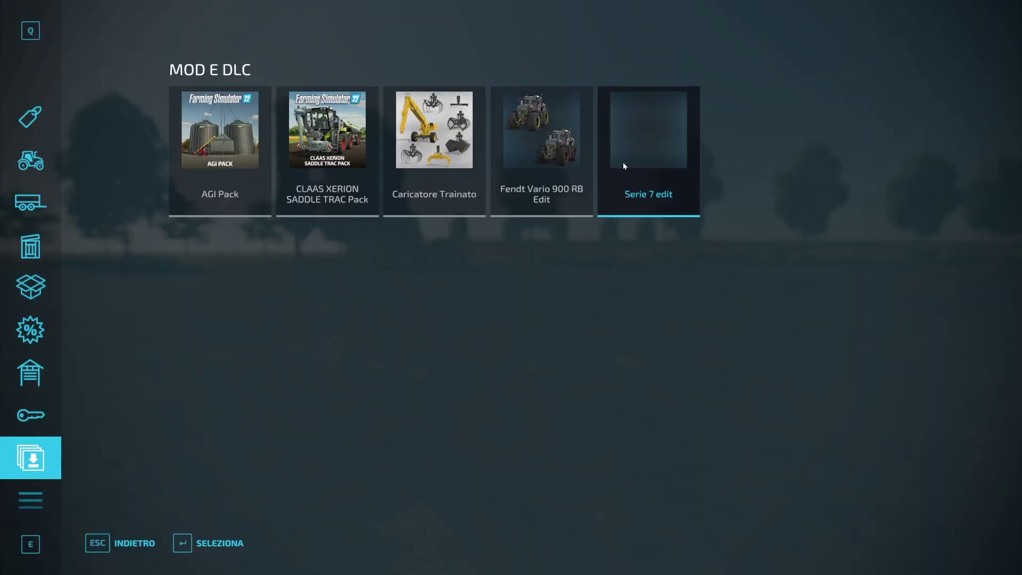
left_click(624, 166)
left_click(280, 334)
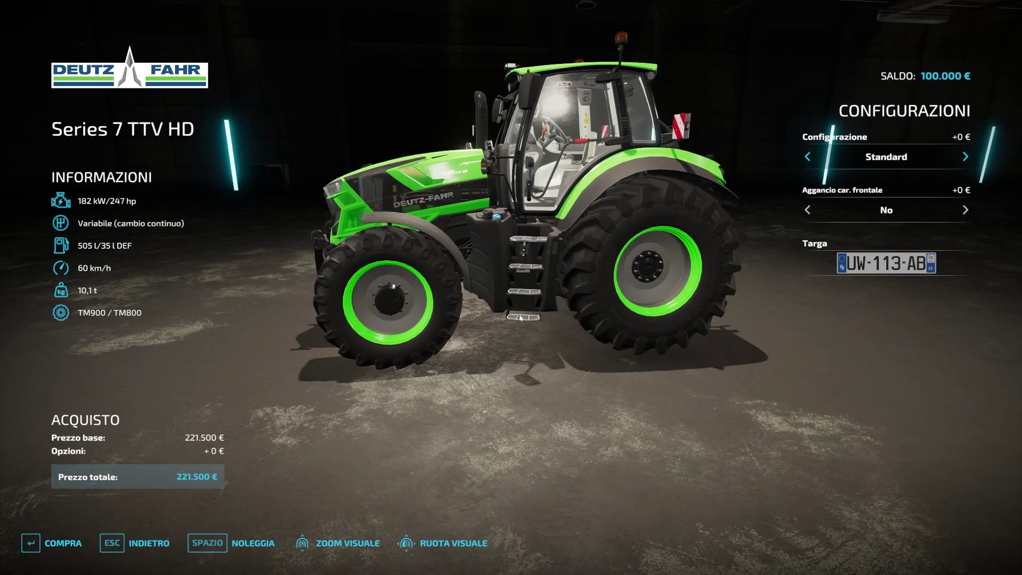
scroll(501, 307, "up", 3)
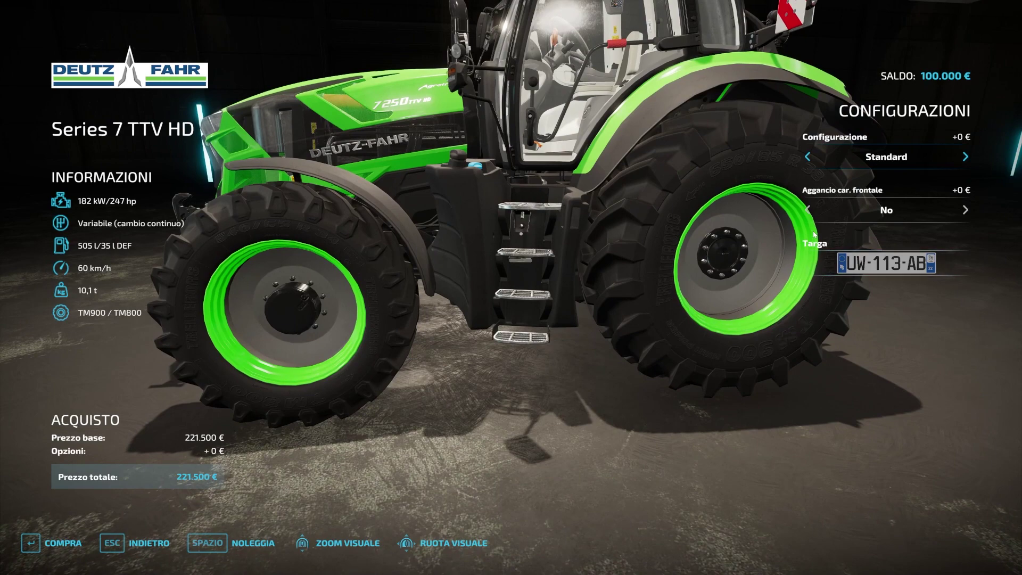
mouse_move(720, 366)
left_mouse_down()
mouse_move(666, 367)
mouse_move(636, 302)
left_mouse_up()
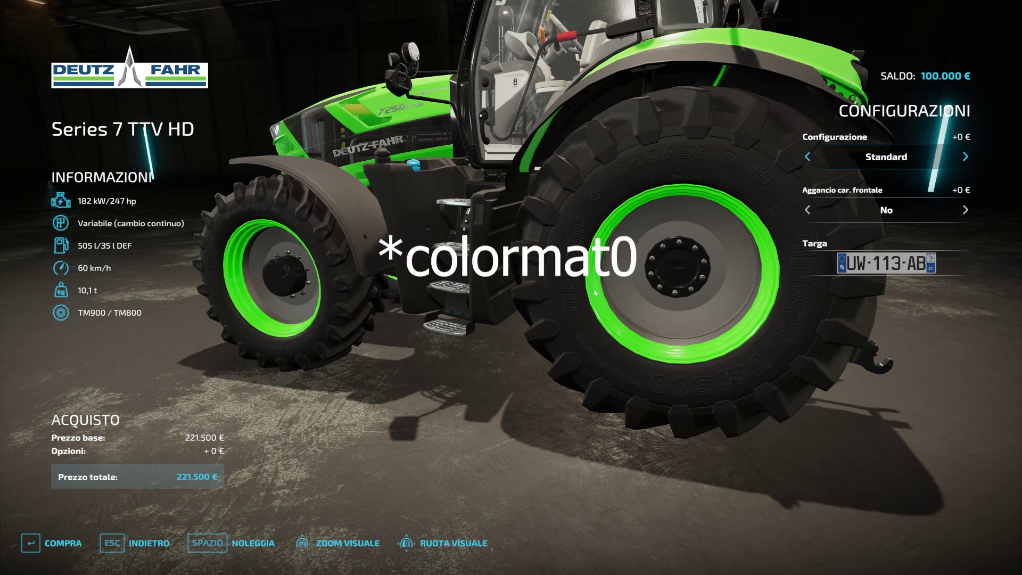
scroll(595, 293, "down", 5)
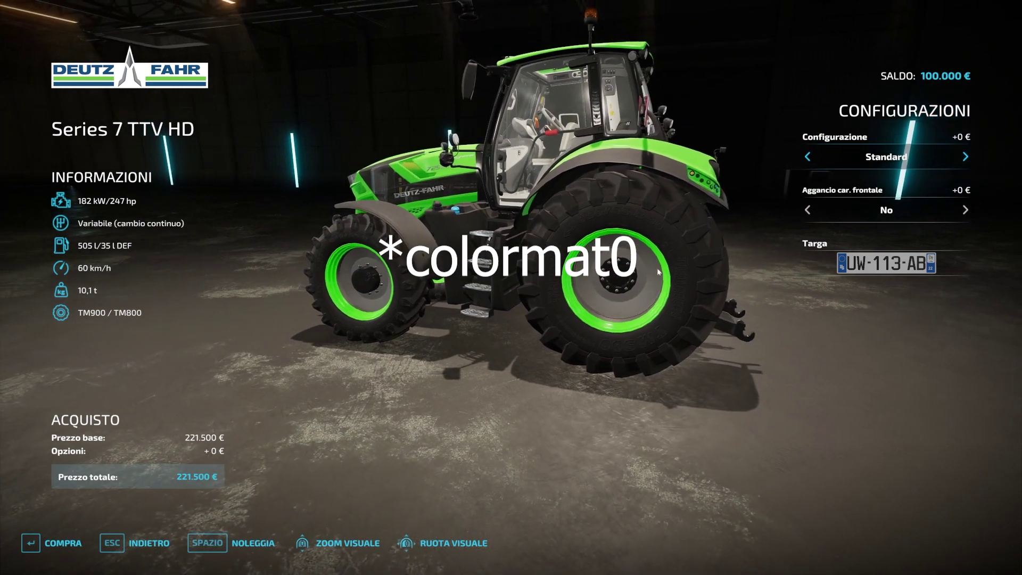
scroll(611, 282, "up", 5)
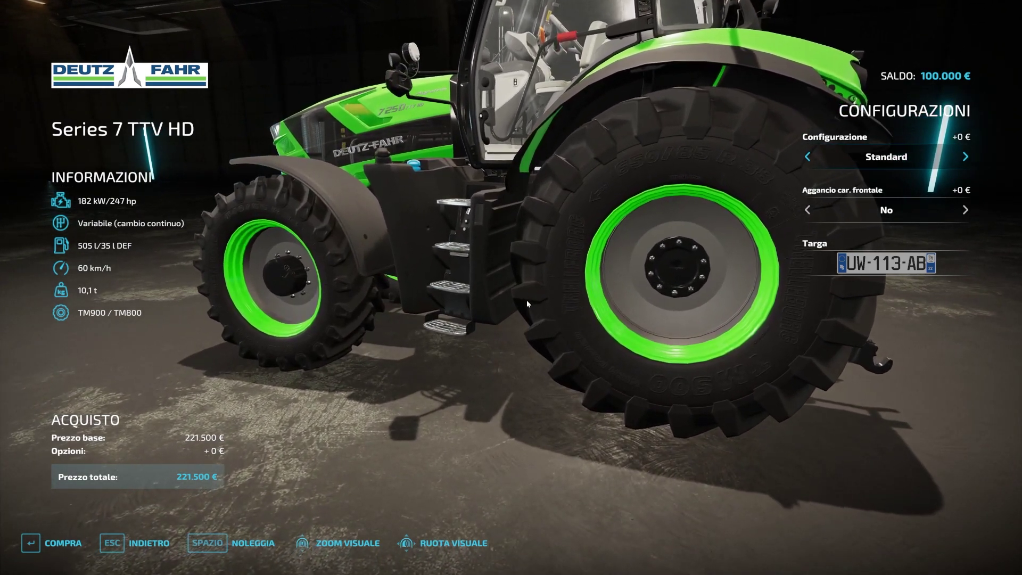
left_click_drag(527, 303, 447, 303)
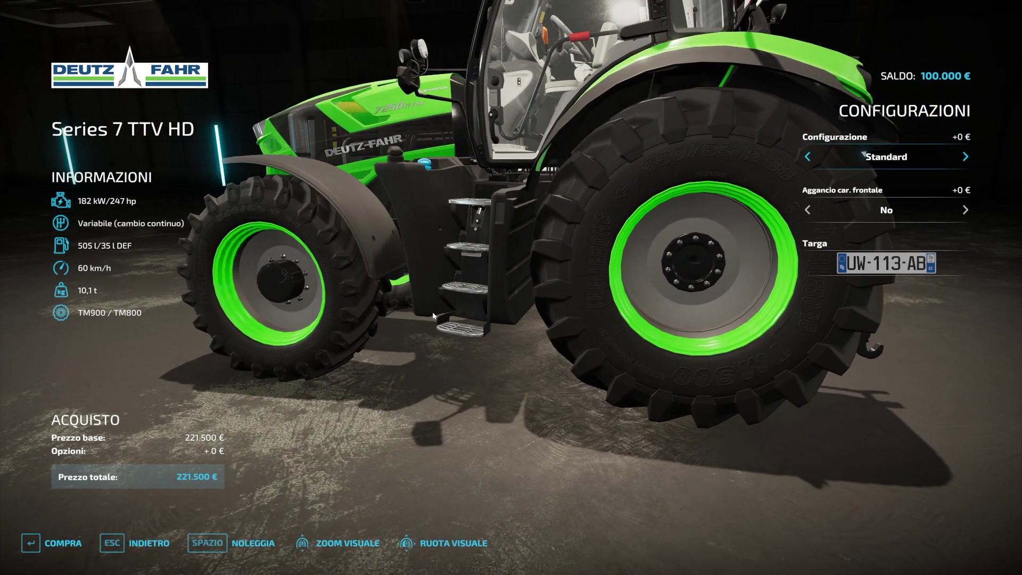
key("alt+Tab")
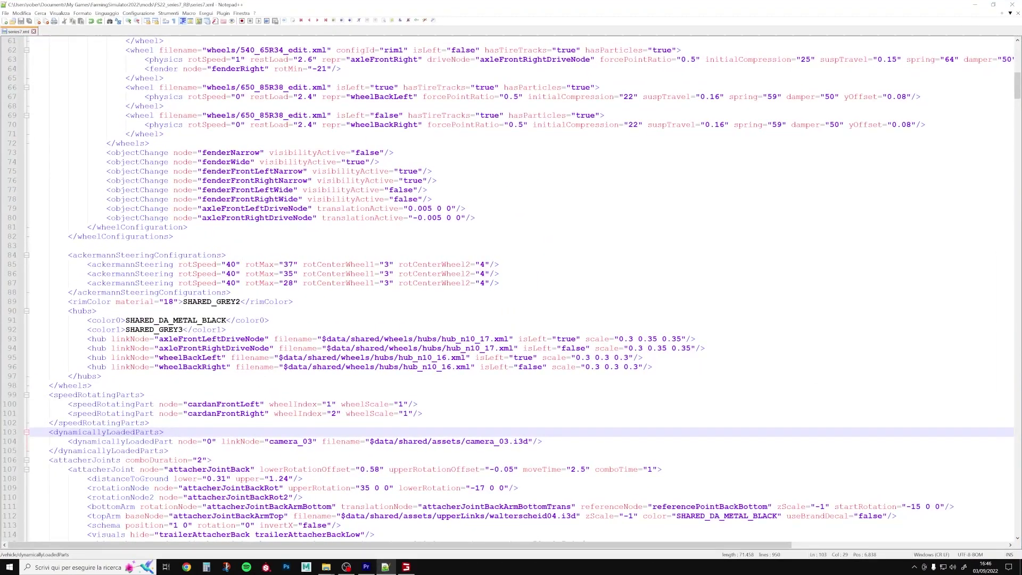
Step: Replace SHARED_GREY2 in rimColor with 0.007 0.007 0.007 0, save, and return to the game
left_click_drag(294, 301, 57, 302)
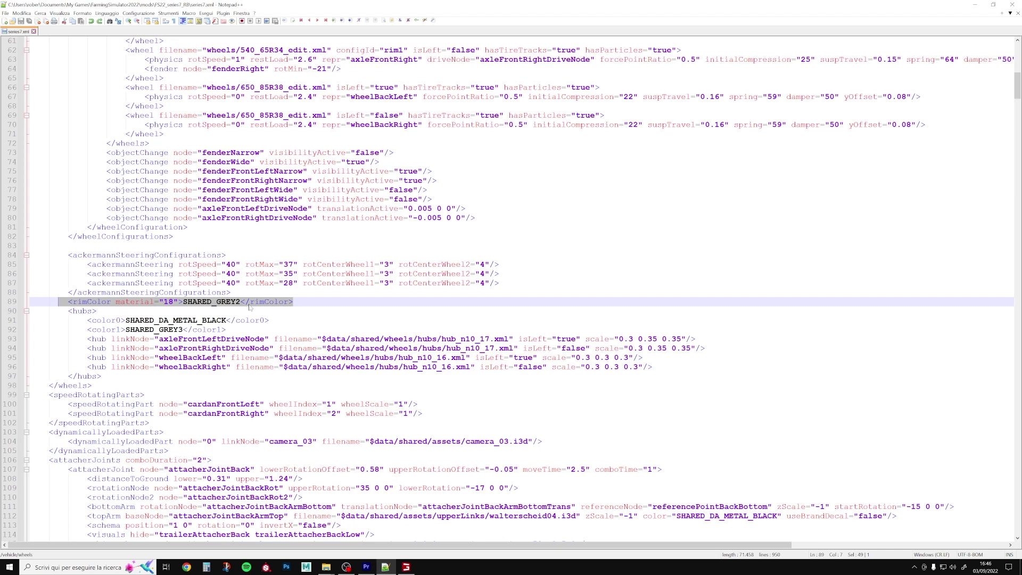
double_click(216, 301)
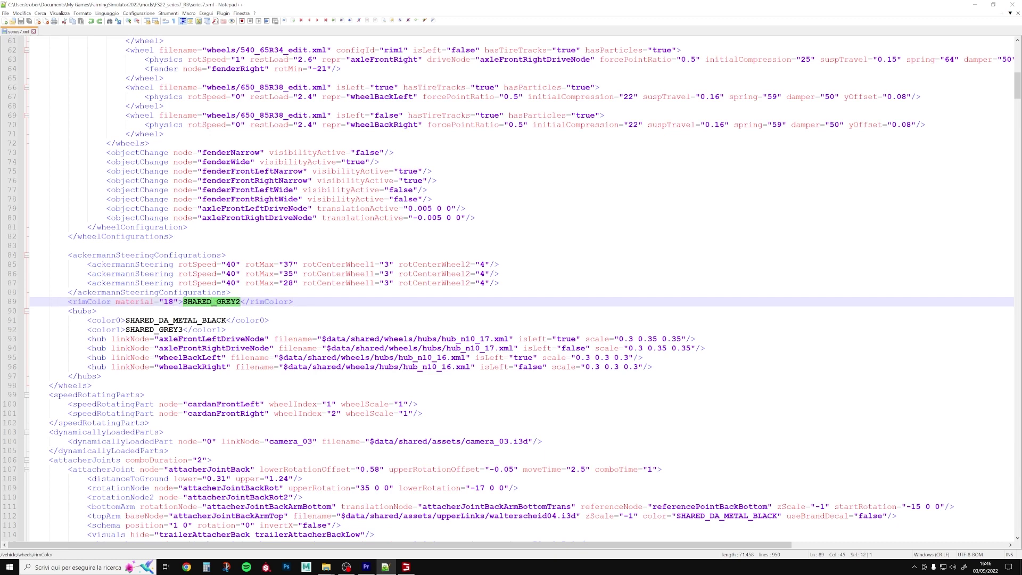
type("0.00")
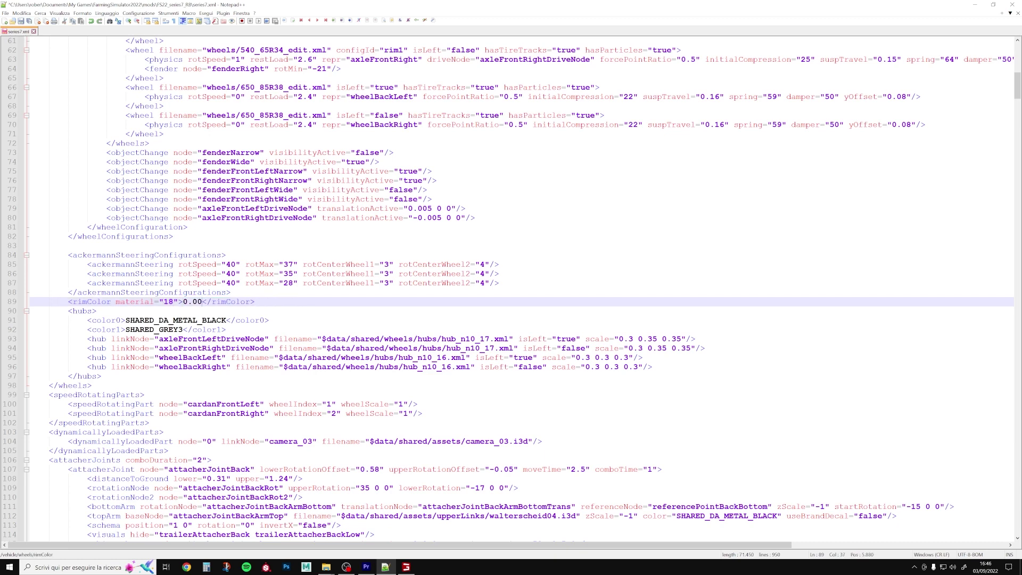
type("7 ")
type("0.007 ")
type("0.007")
type(" 0")
key("ctrl+s")
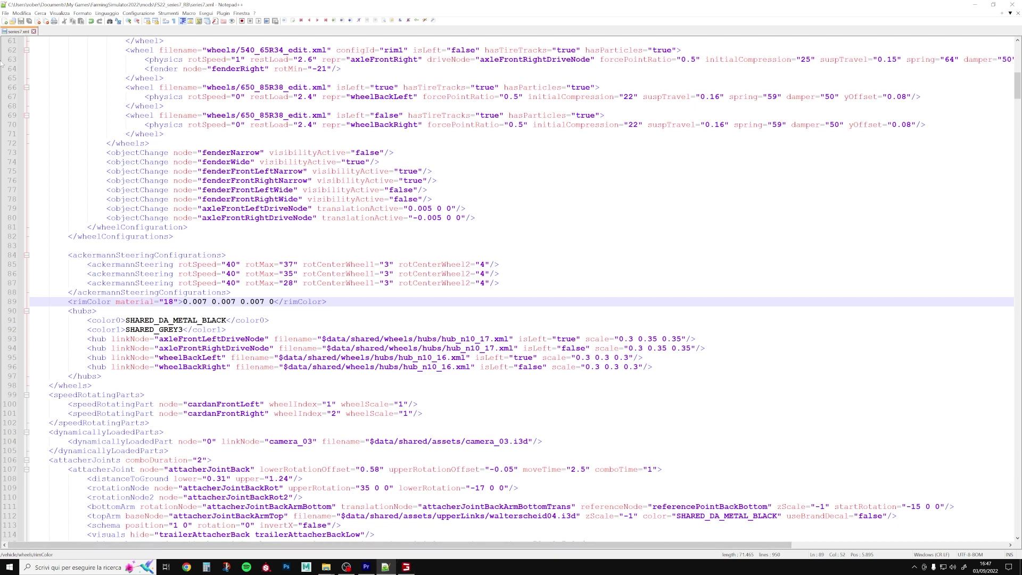
left_click(23, 21)
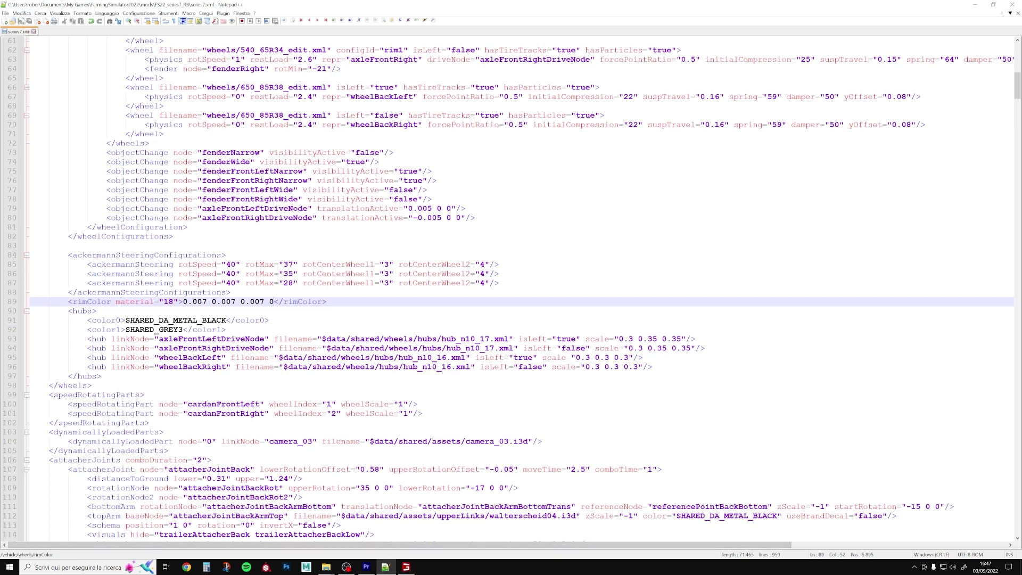
left_click(410, 569)
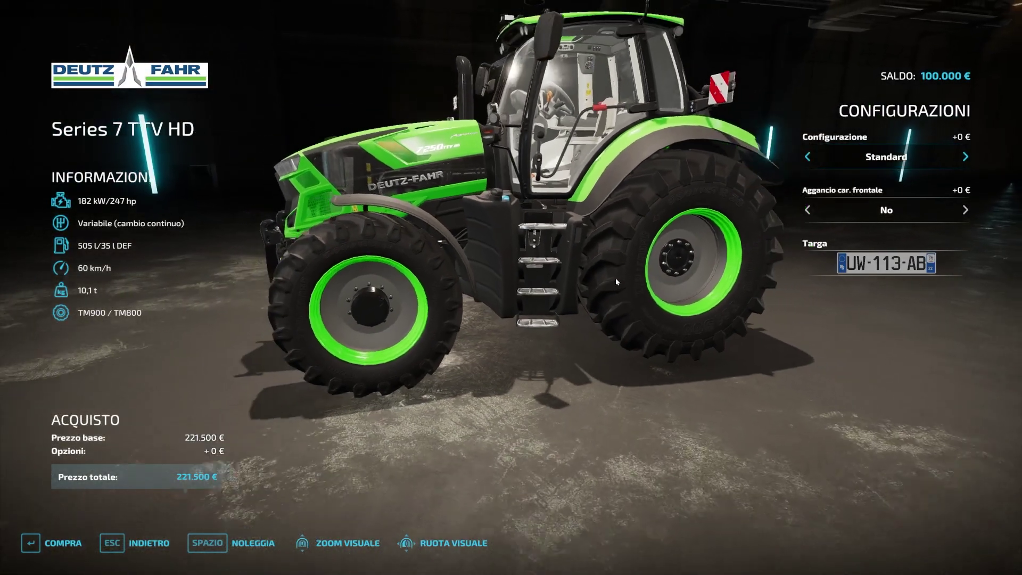
Step: Reload the Series 7 configuration and orbit and zoom around its green rims with dark centres
key("Escape")
left_click(296, 238)
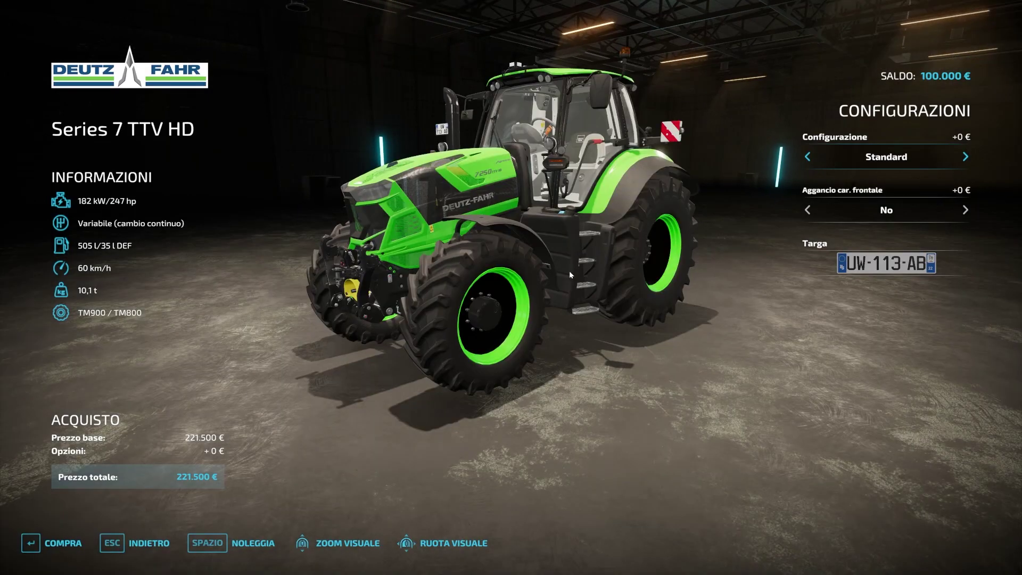
mouse_move(580, 293)
left_mouse_down()
mouse_move(301, 288)
mouse_move(397, 254)
left_mouse_up()
scroll(301, 288, "up", 3)
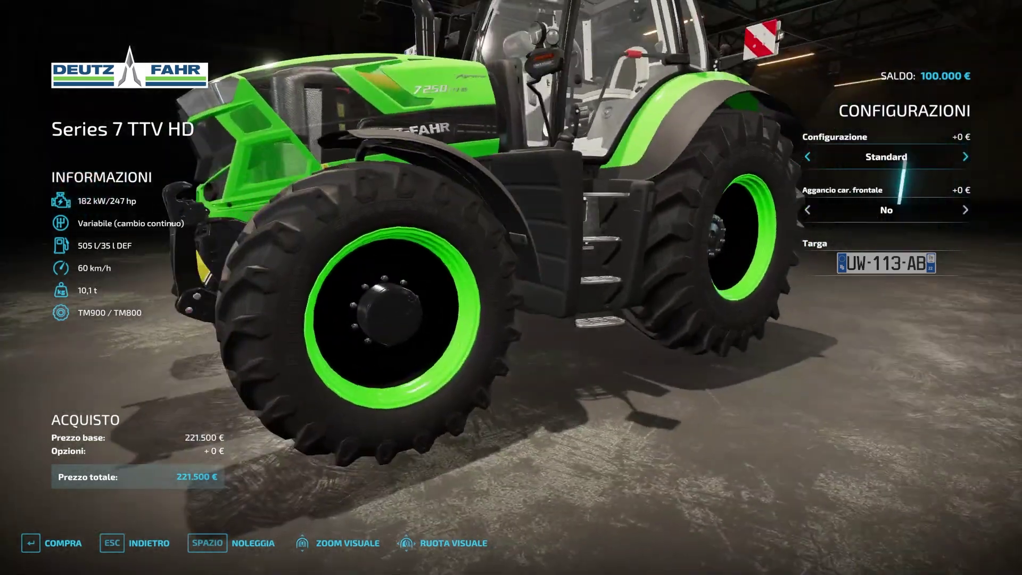
scroll(398, 255, "down", 5)
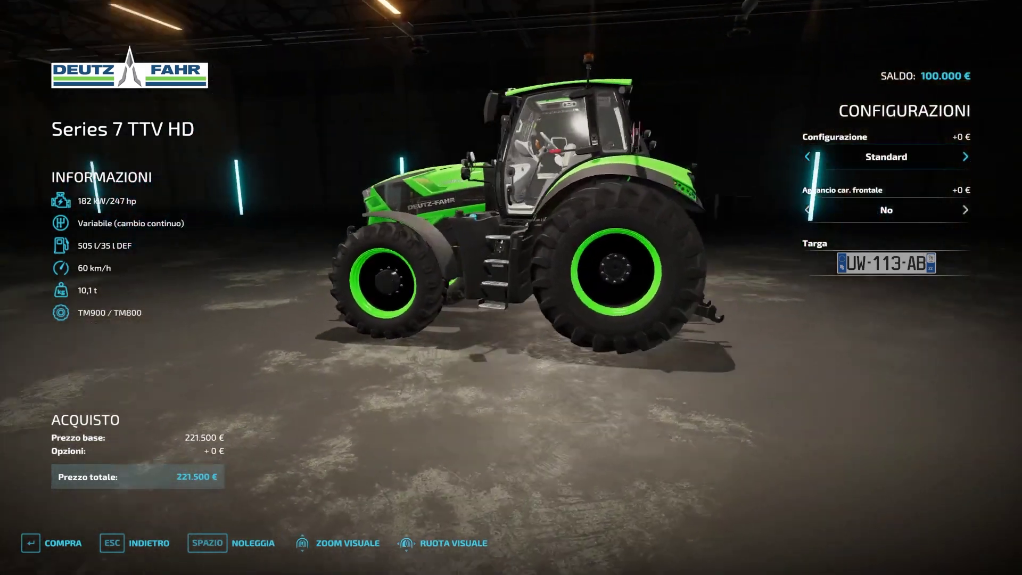
scroll(397, 254, "up", 5)
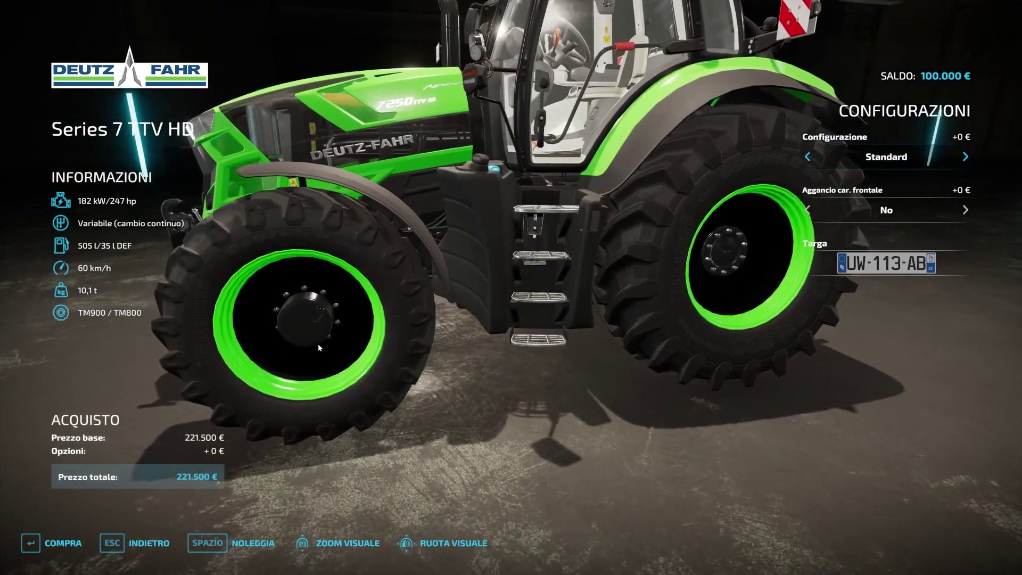
scroll(315, 335, "down", 5)
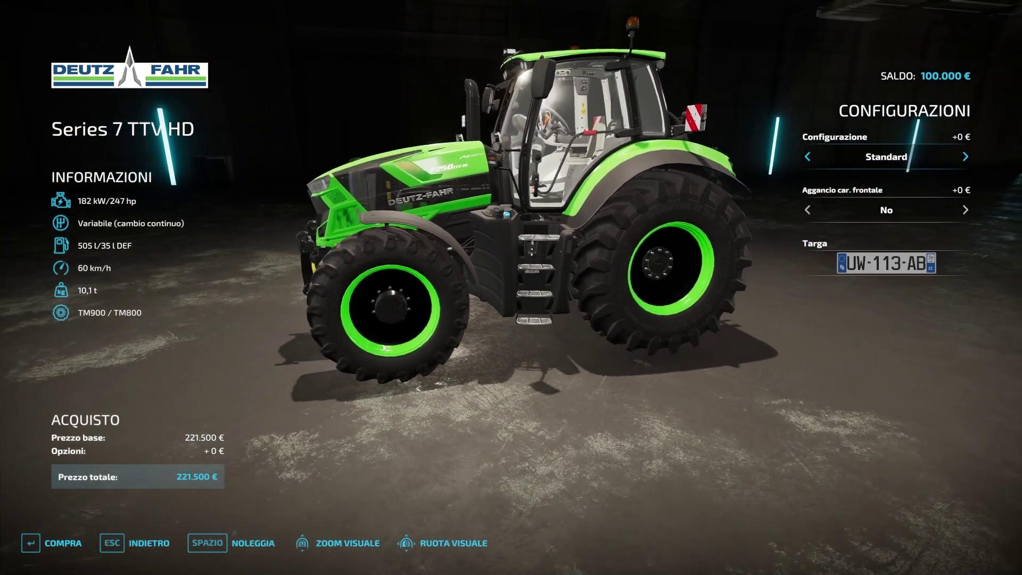
left_click_drag(310, 338, 452, 346)
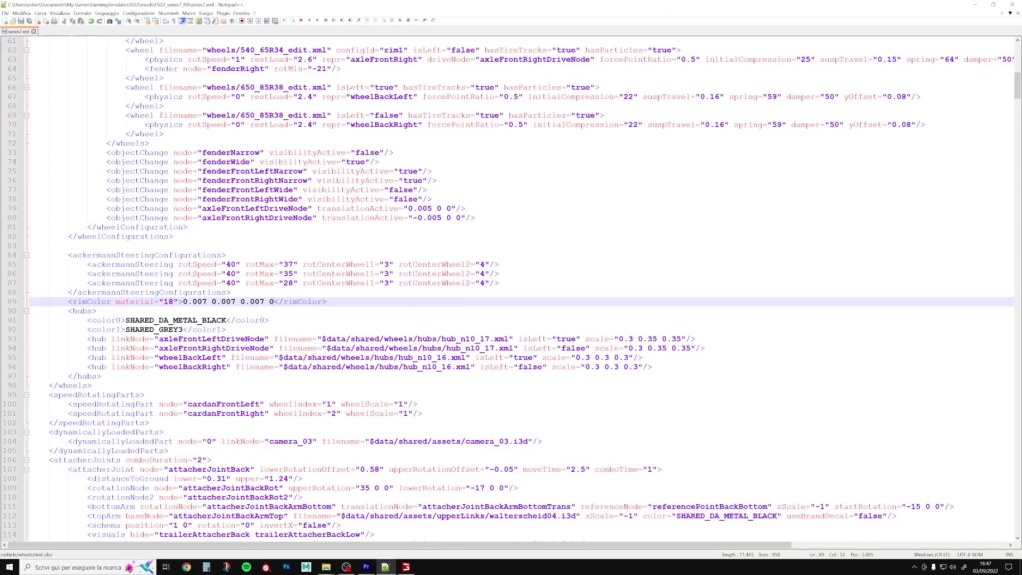
Step: Change each rimColor 0.007 to 0.01, giving 0.01 0.01 0.01 0, and save
left_click_drag(198, 301, 207, 302)
type("1")
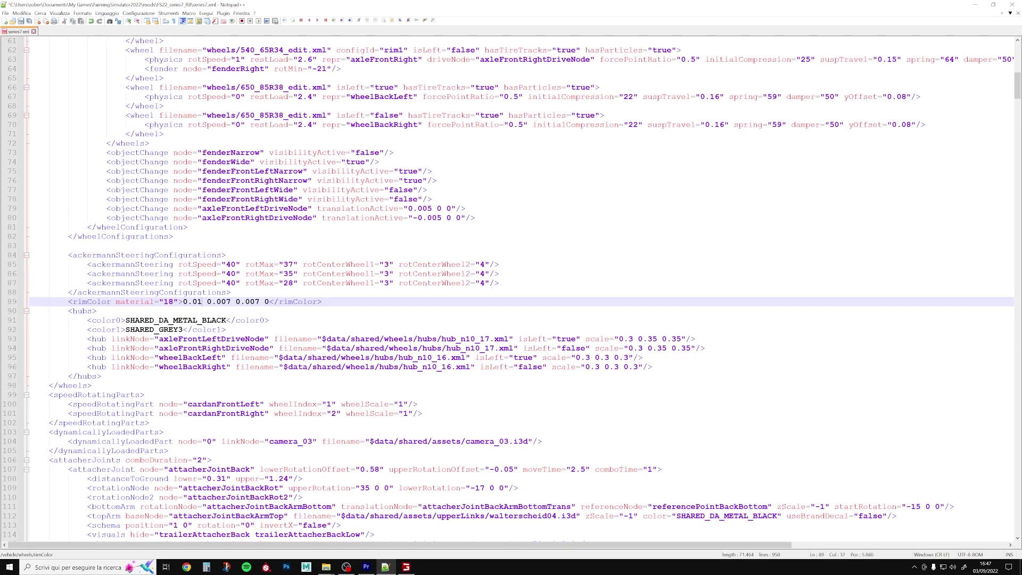
key("Right")
key("Right")
key("Right")
key("BackSpace")
key("BackSpace")
type("1")
key("Left")
key("BackSpace")
key("BackSpace")
type("1")
key("ctrl+s")
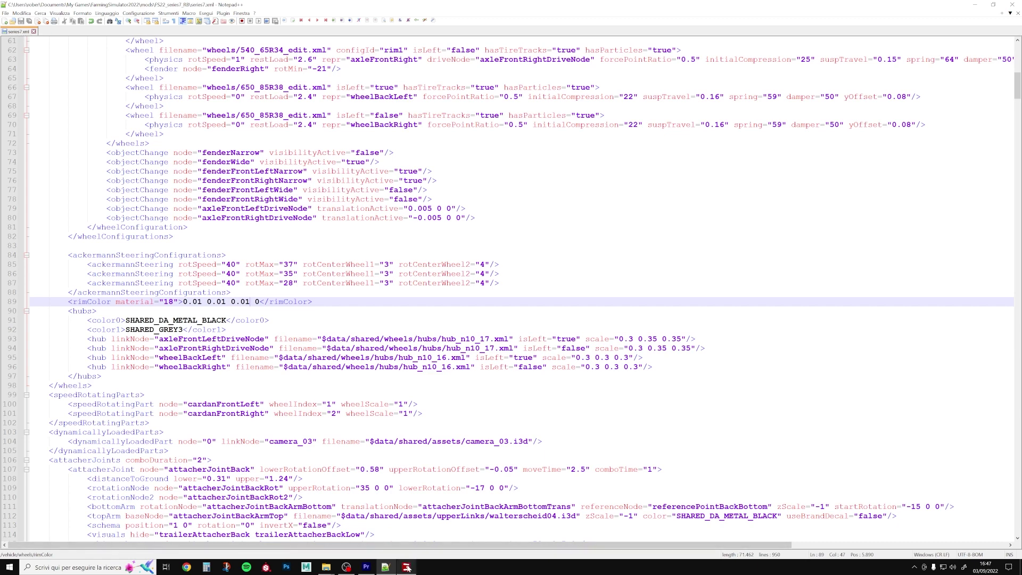
left_click(407, 568)
Step: Select the rimColor value and move into the hubs color0 and color1 lines
key("shift+Right")
key("shift+Right")
key("shift+Right")
key("shift+Right")
key("shift+Right")
key("shift+Right")
key("ctrl+c")
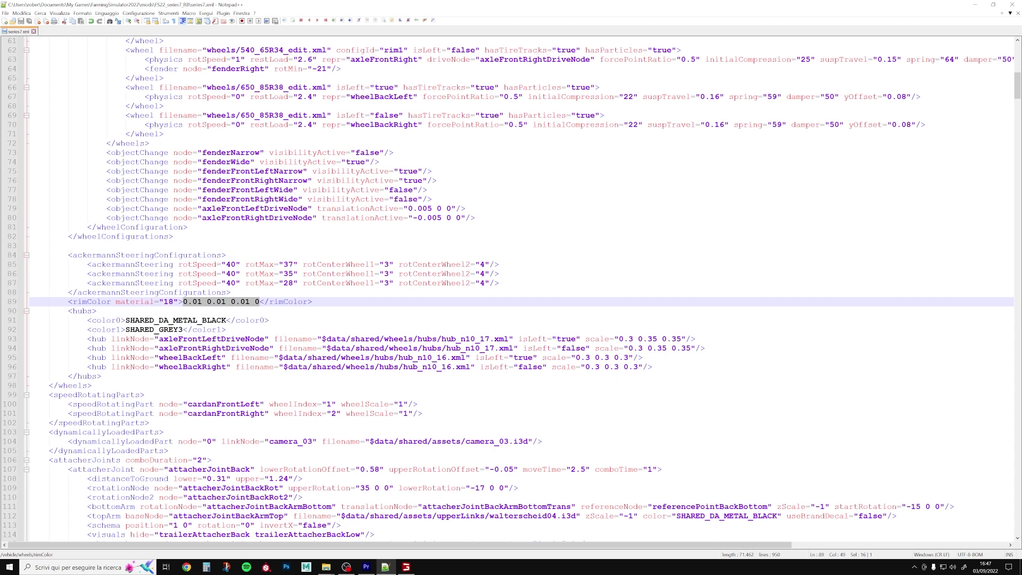
key("Down")
key("Down")
key("shift+Right")
key("shift+Right")
key("shift+Right")
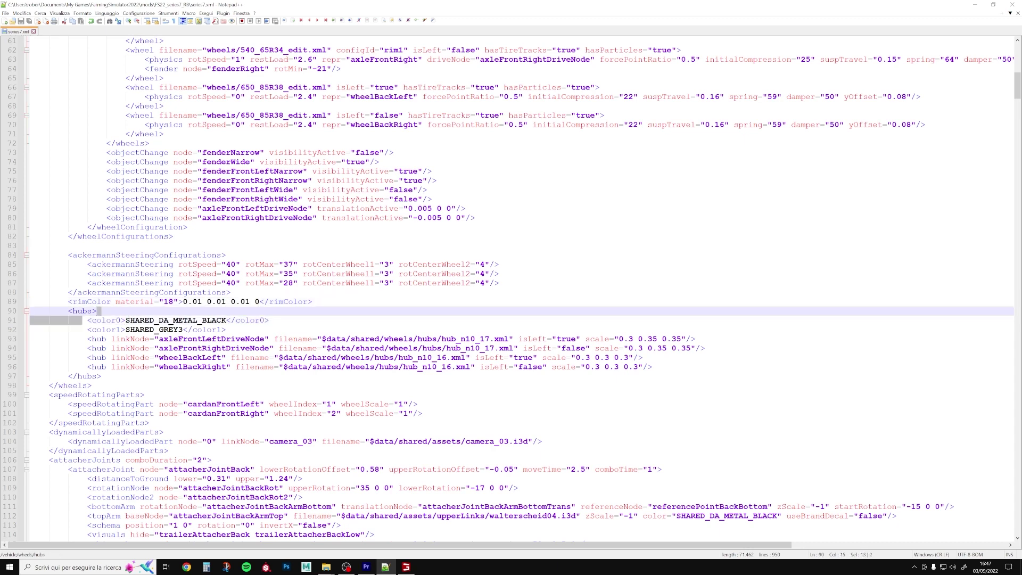
left_click(89, 328)
key("shift+Right")
key("shift+Right")
key("shift+Right")
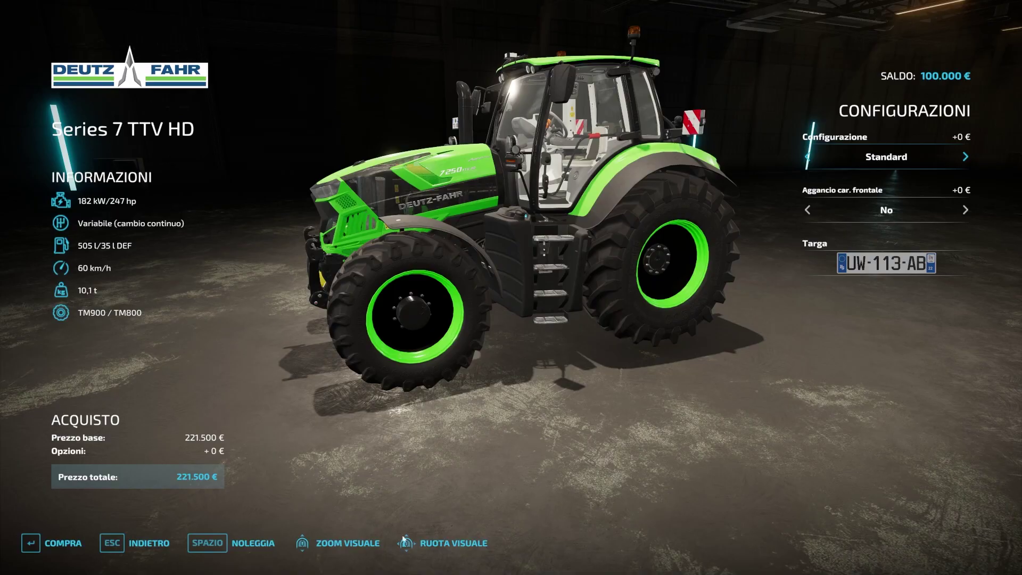
Step: Orbit and zoom on the wheels, then reload the Series 7 TTV HD configuration to recheck the rims
left_click_drag(569, 314, 280, 278)
scroll(279, 278, "up", 5)
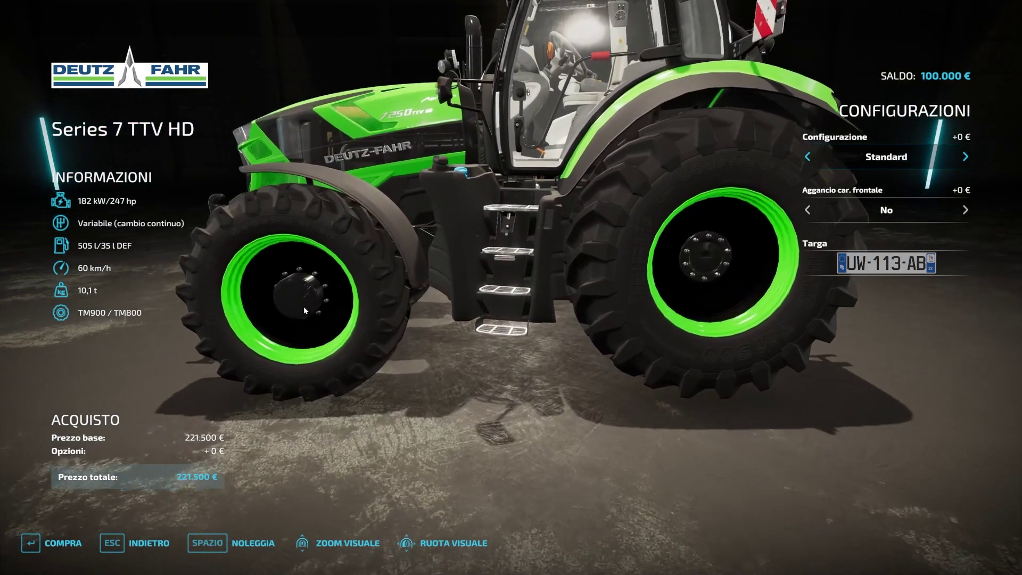
scroll(304, 306, "up", 3)
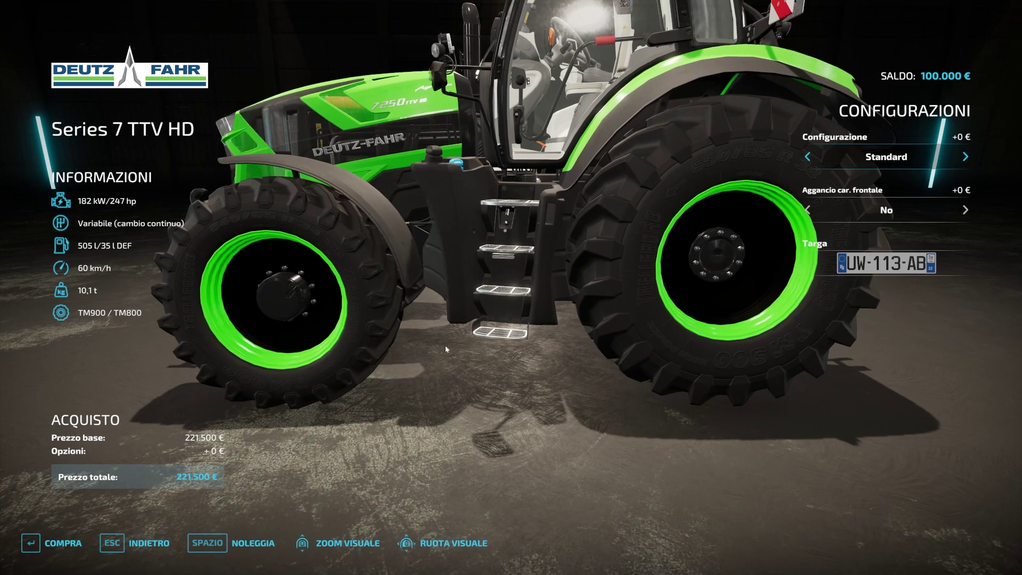
key("Escape")
left_click(312, 235)
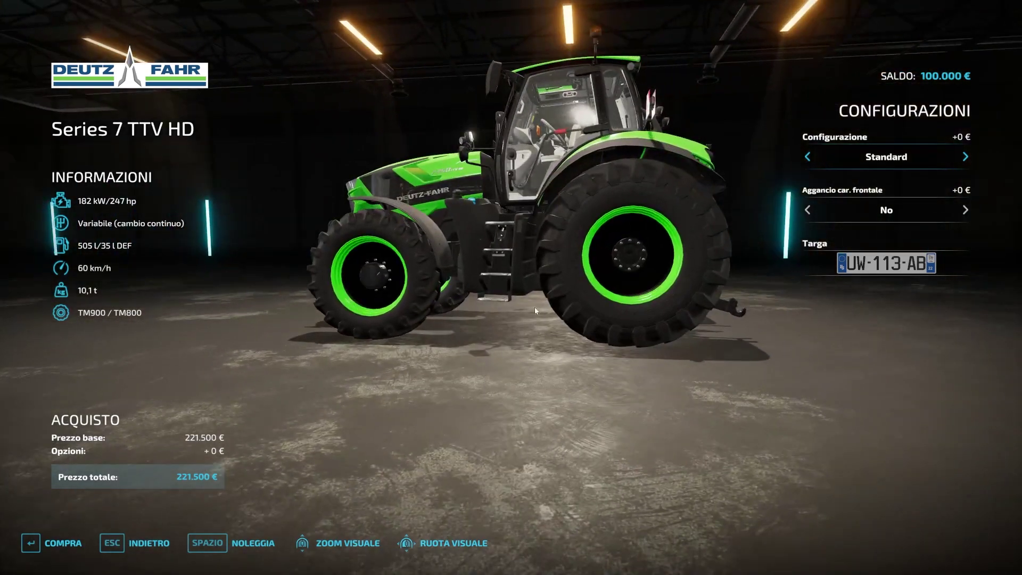
scroll(644, 329, "up", 5)
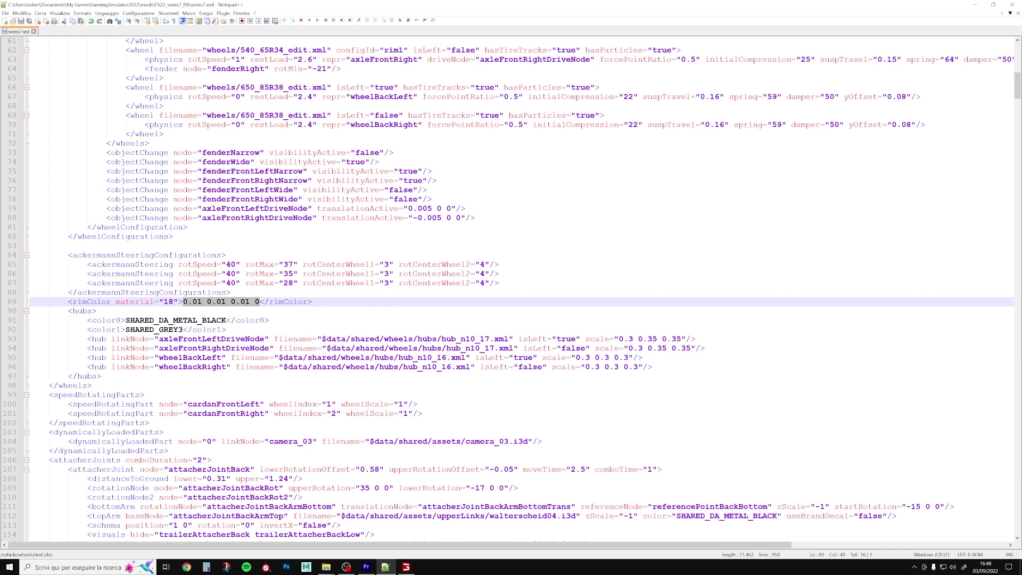
Step: Change the hubs color0 from SHARED_DA_METAL_BLACK to 0.01 0.01 0.01 0, then return to the game
left_click_drag(125, 320, 226, 320)
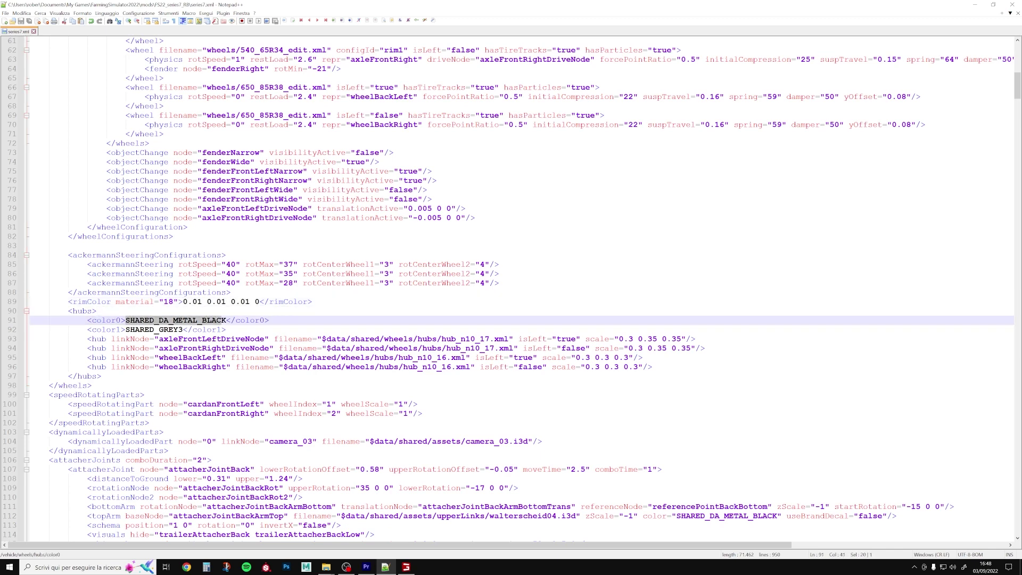
key("ctrl+v")
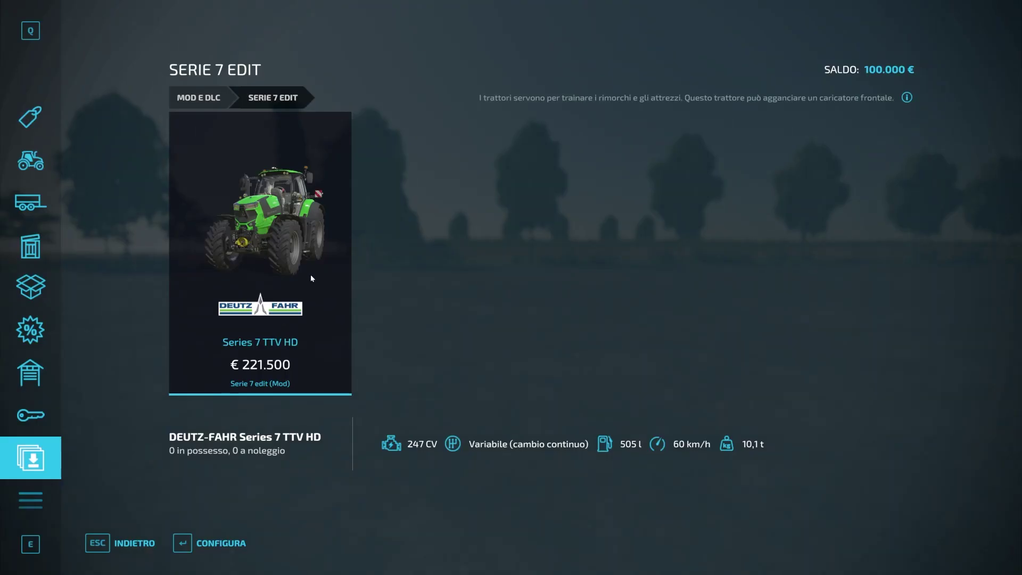
left_click(311, 278)
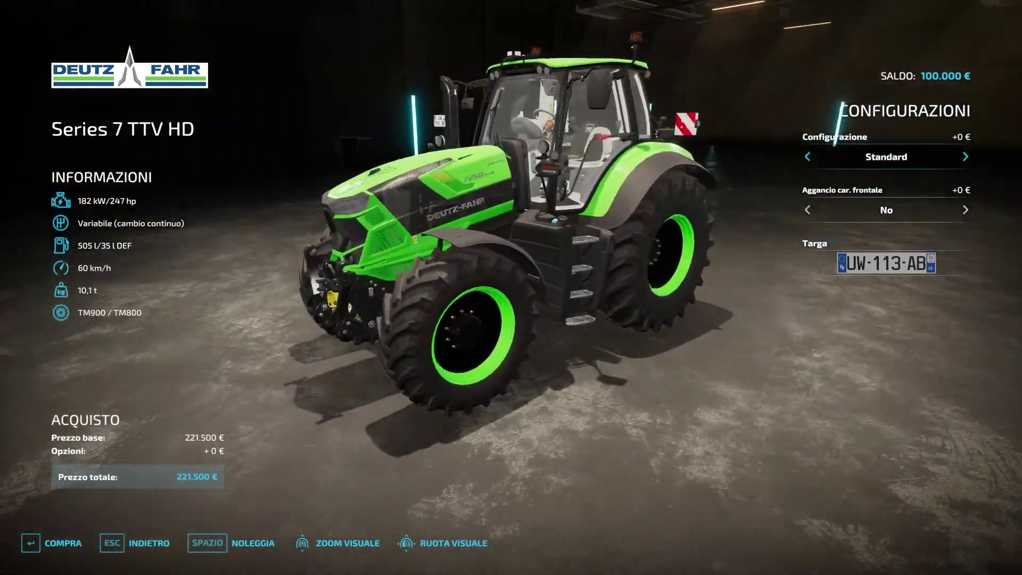
Step: Buy the Deutz-Fahr 7250 TTV HD, leave the shop, and drive it around the farmyard
key("Return")
key("Return")
key("Escape")
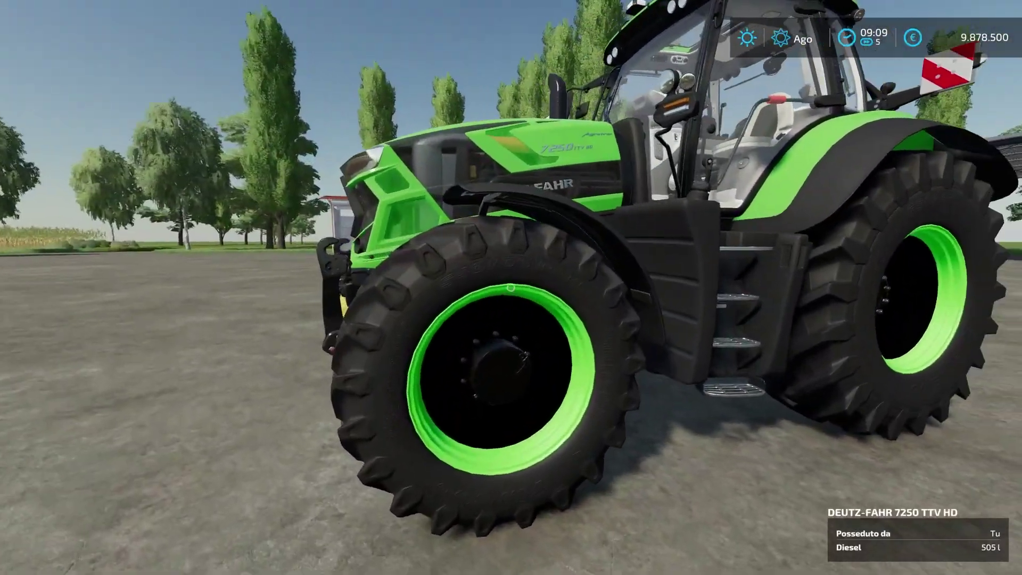
key("e")
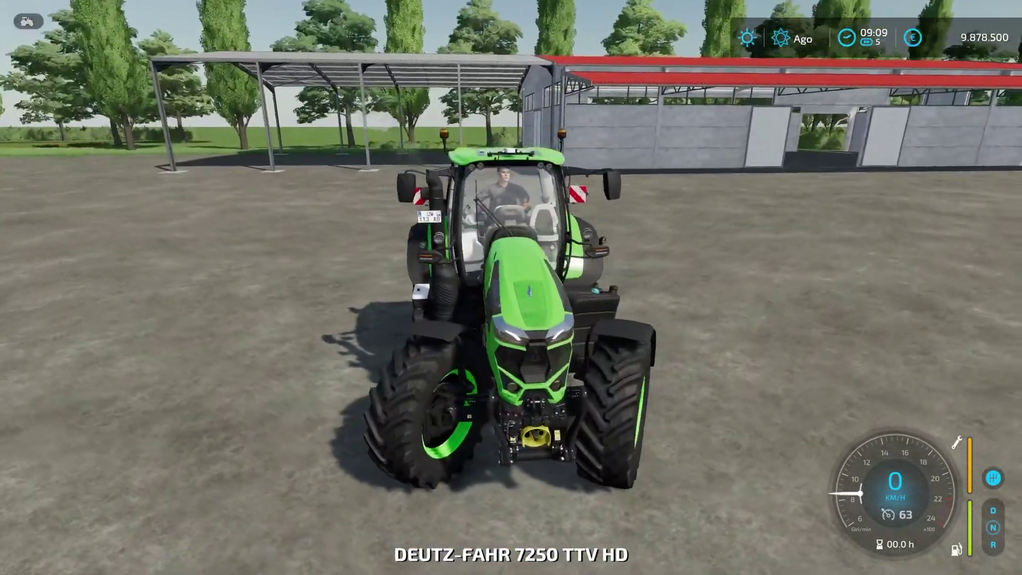
key("w")
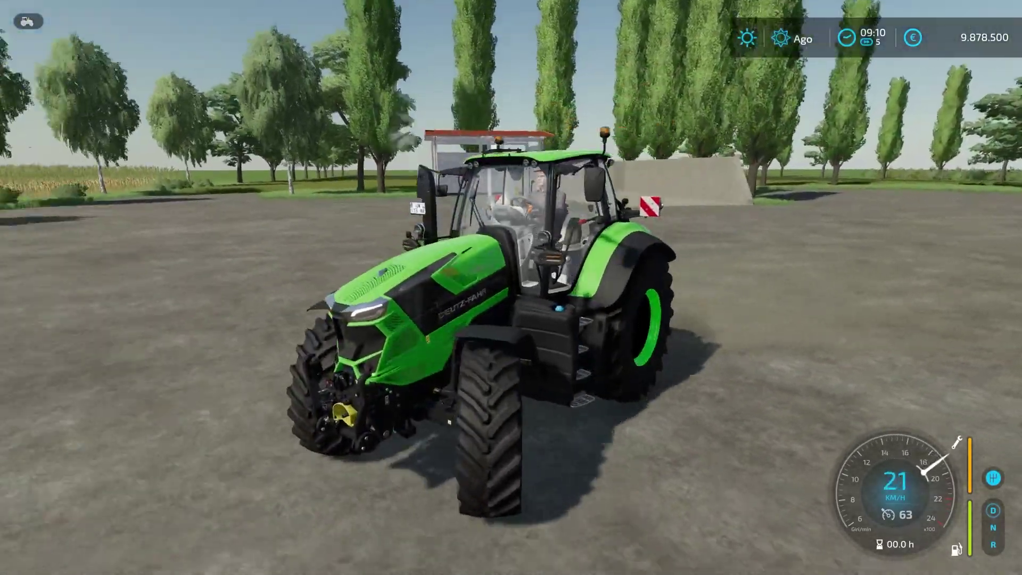
key("grave")
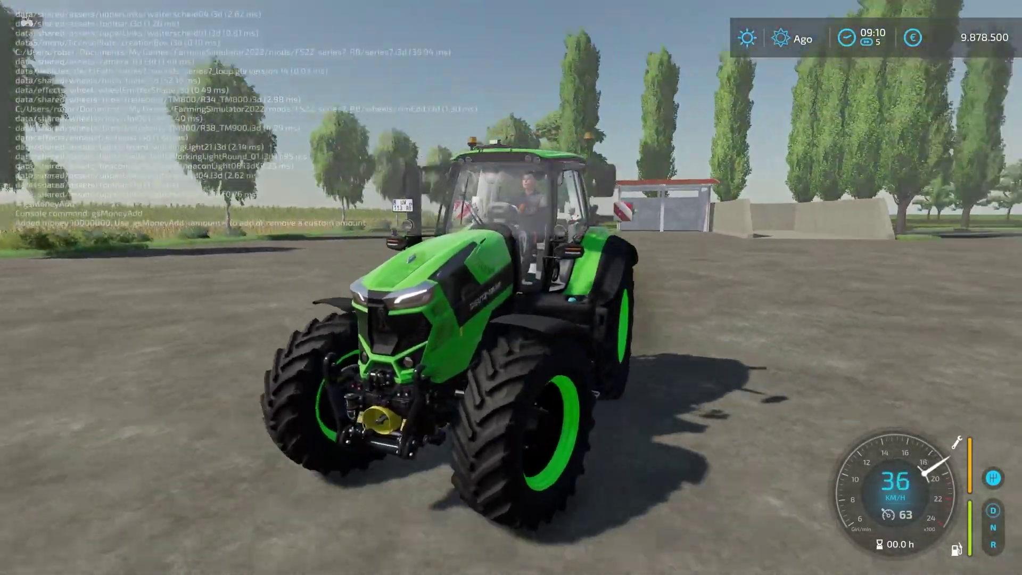
key("grave")
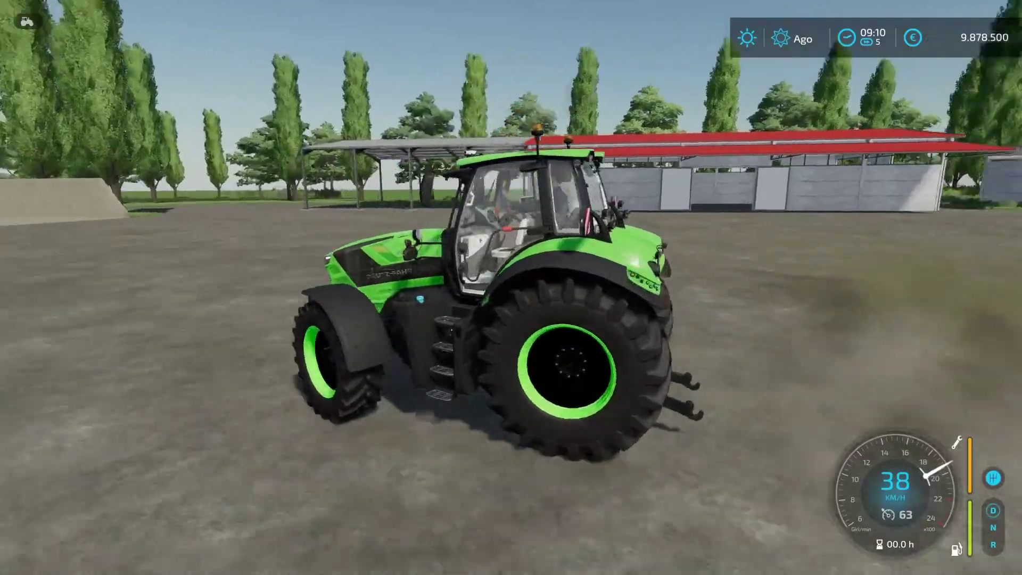